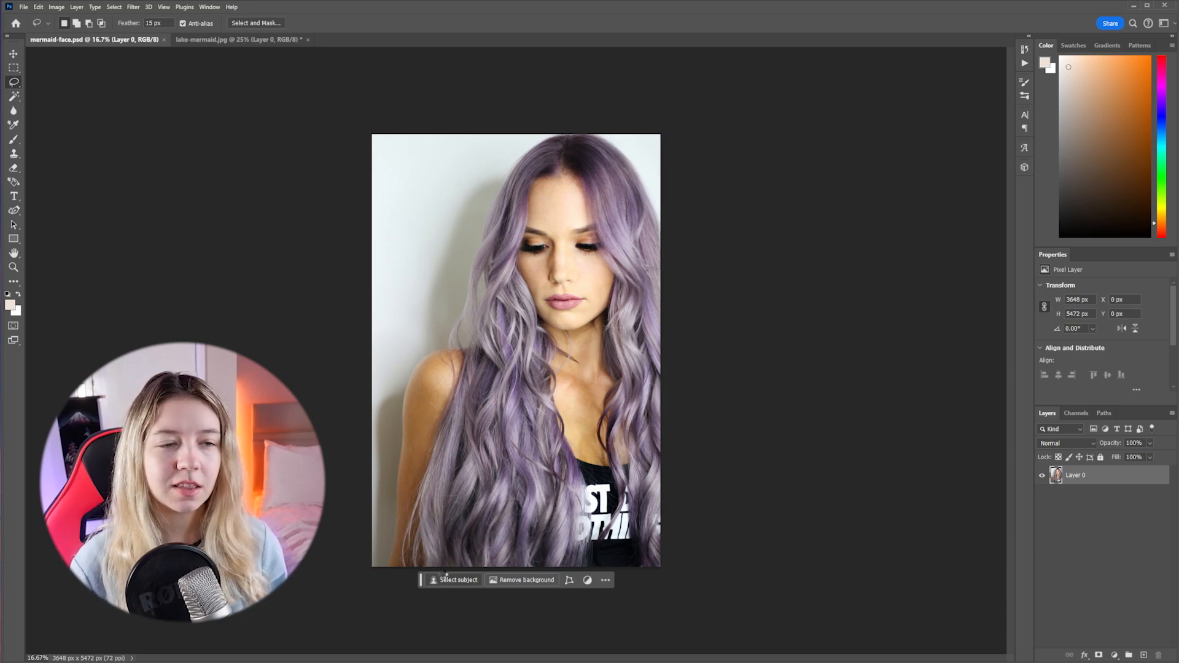
Cut out the woman from mermaid-face.psd and place her into lake-mermaid.jpg as a layer scaled to fit the lake scene.
left_click(1093, 496)
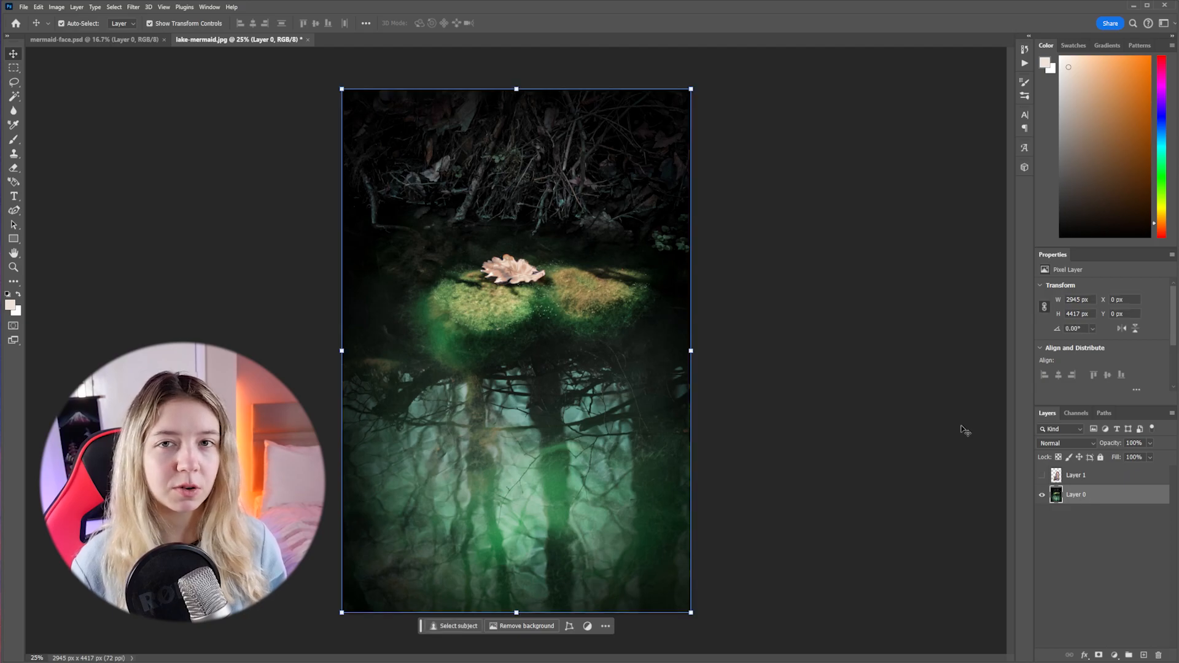
left_click(114, 40)
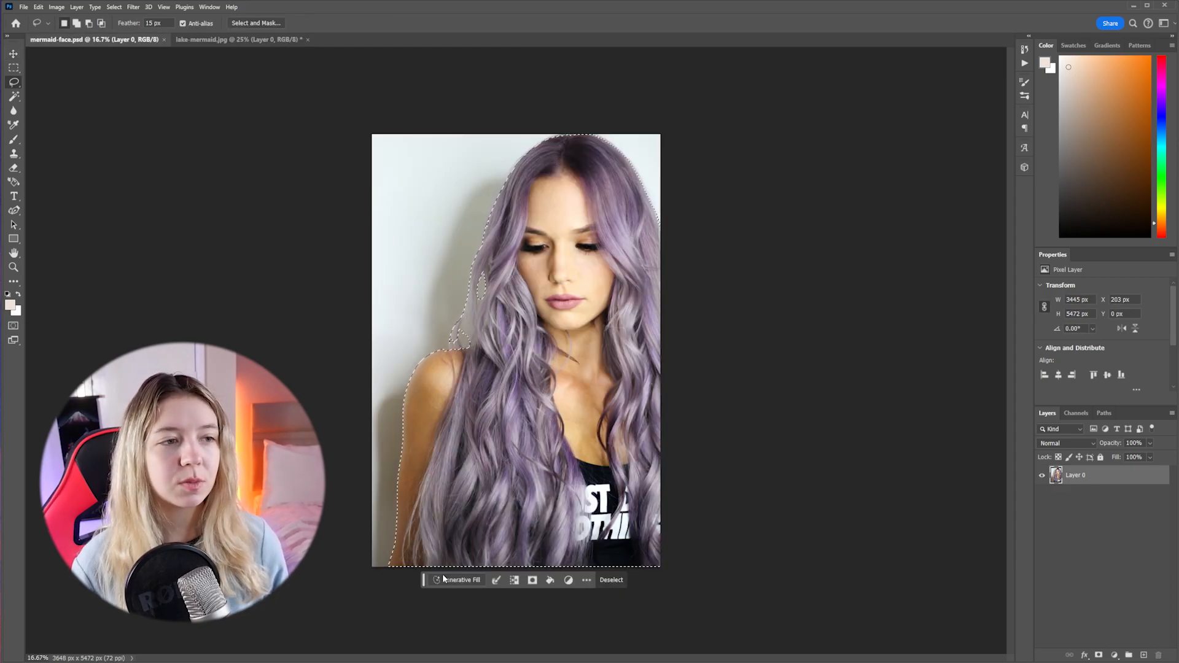
left_click(11, 54)
left_click_drag(513, 355, 523, 379)
left_click_drag(342, 375, 553, 374)
left_click_drag(655, 416, 599, 431)
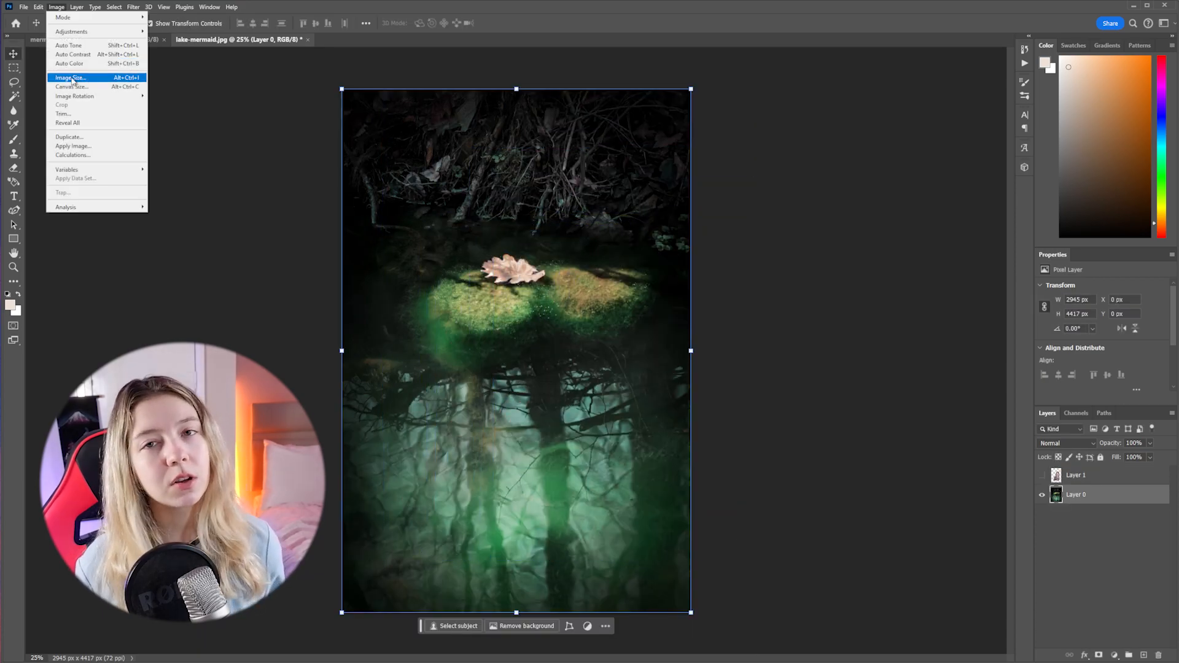
Resize the lake-mermaid.jpg image to a width of 2000 px, keeping its proportions.
left_click(71, 77)
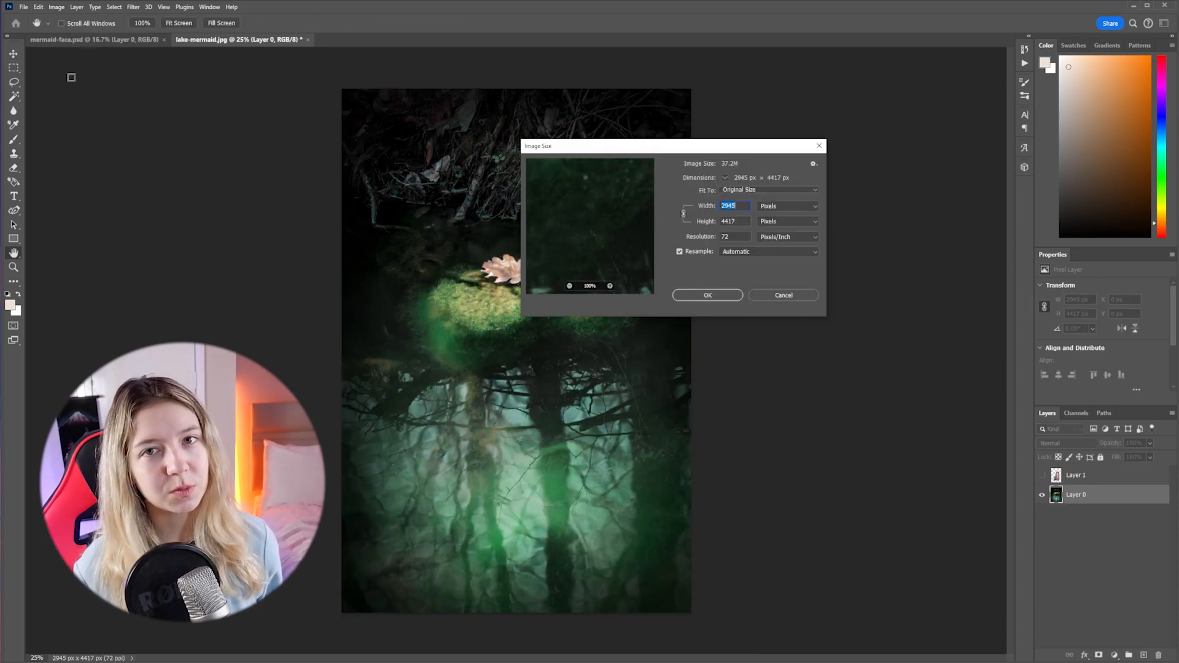
type("2000")
key("Return")
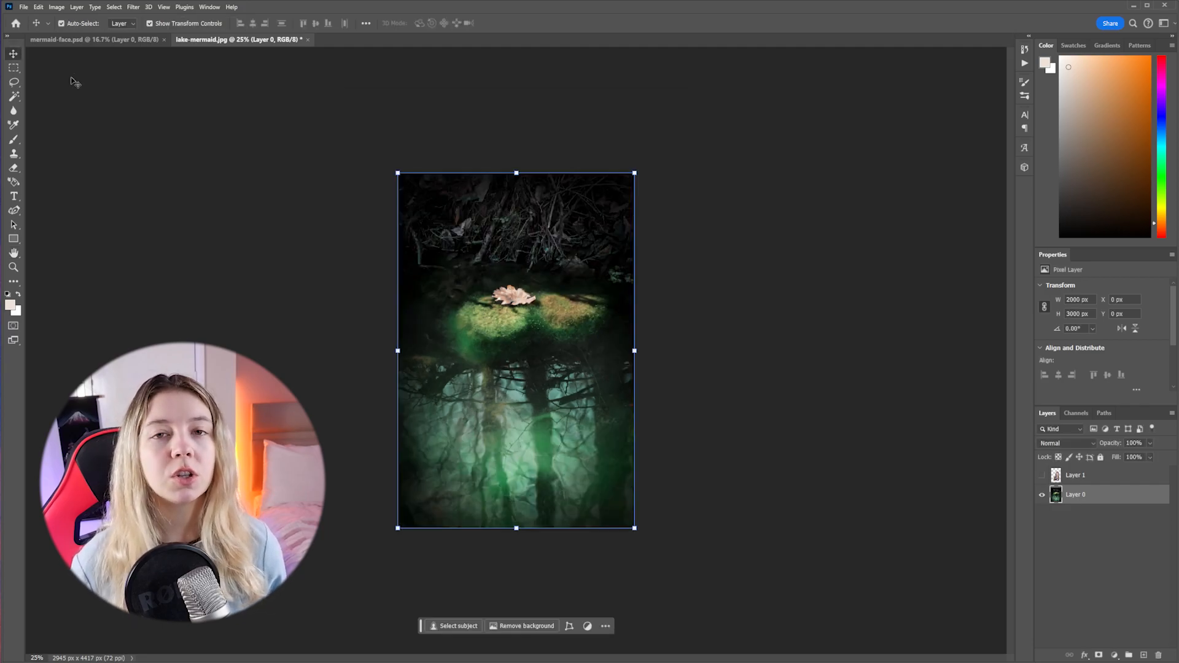
Widen the canvas to 4000 px, extending it equally on both sides of the lake image.
key("ctrl+alt+c")
left_click_drag(347, 200, 341, 200)
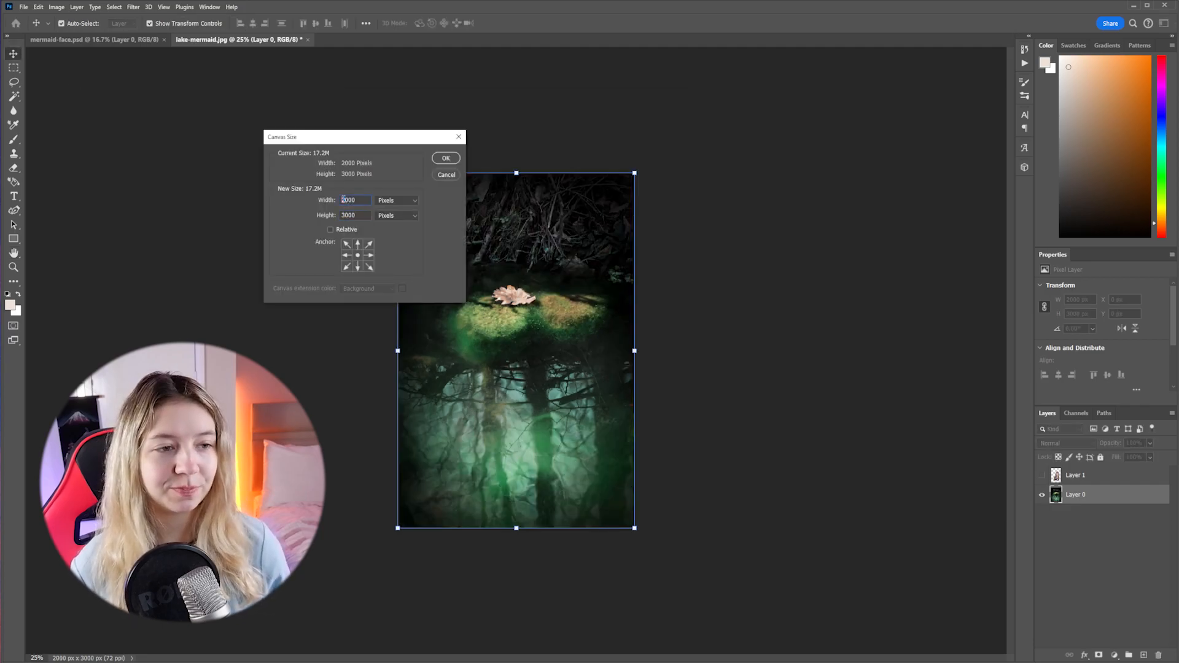
type("4")
left_click(440, 158)
Select everything except the lake's lower middle part, run Generative Fill without a prompt, compare variations and keep the first one.
key("m")
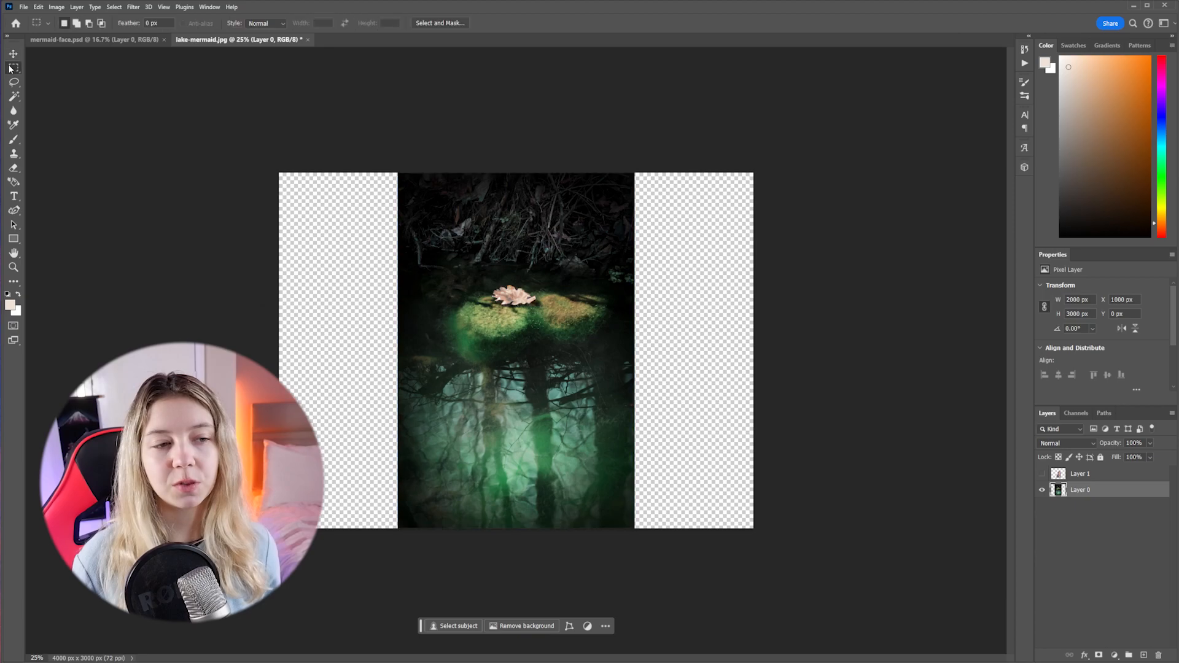
left_click_drag(375, 174, 635, 363)
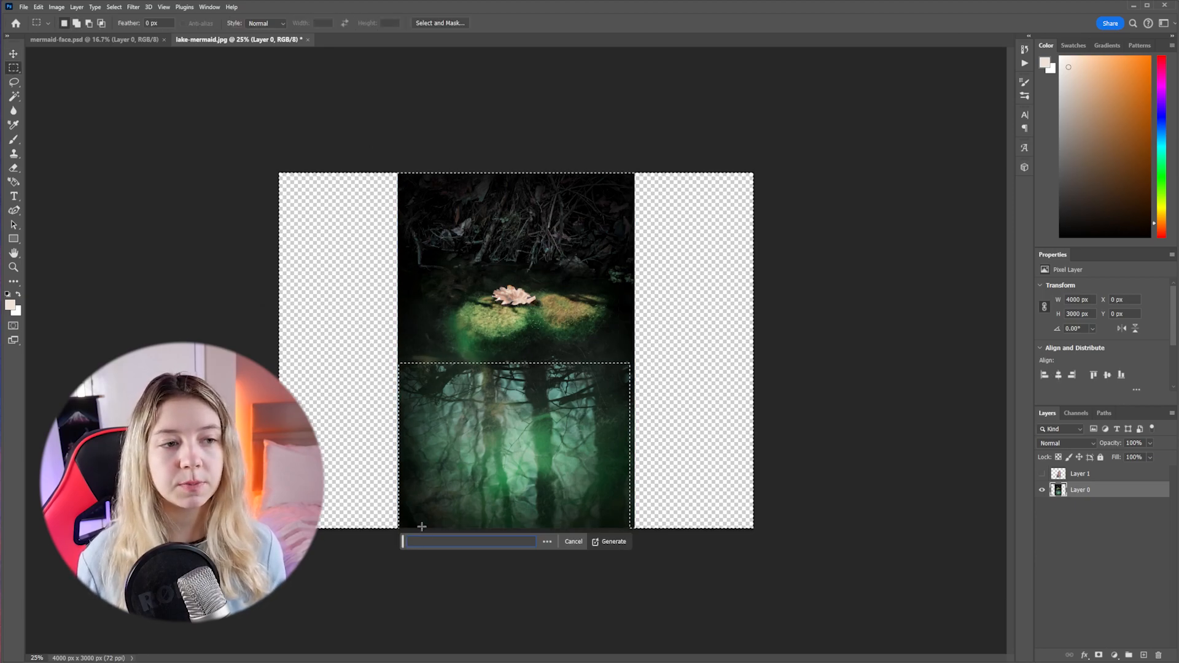
left_click(611, 542)
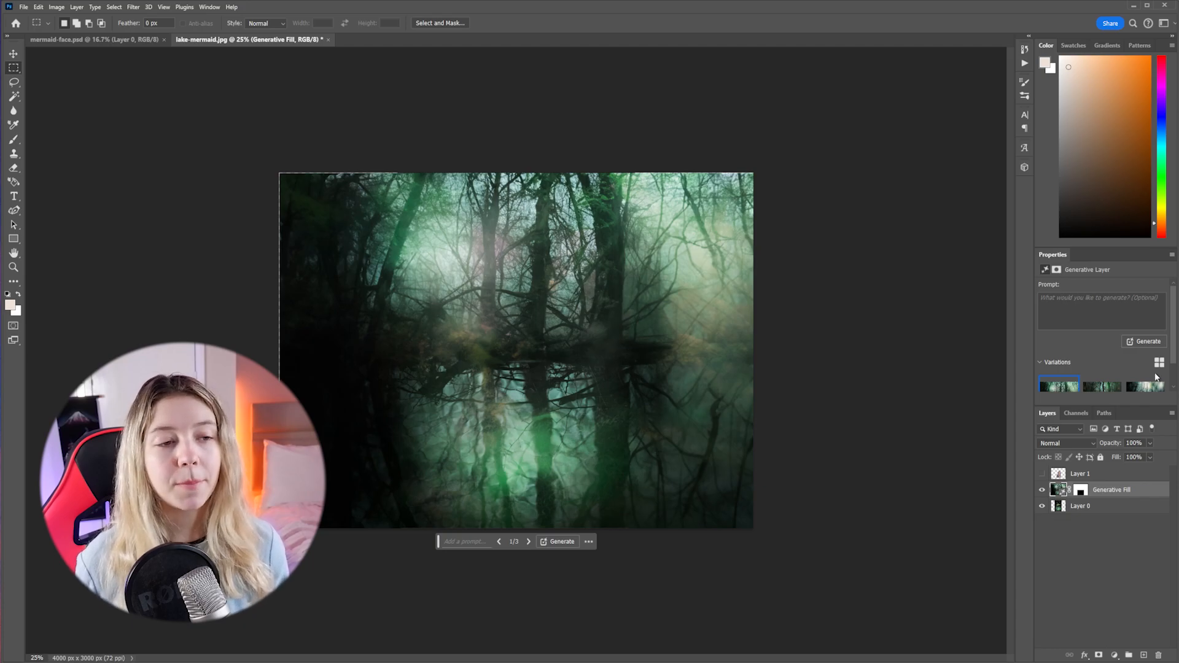
left_click(1133, 387)
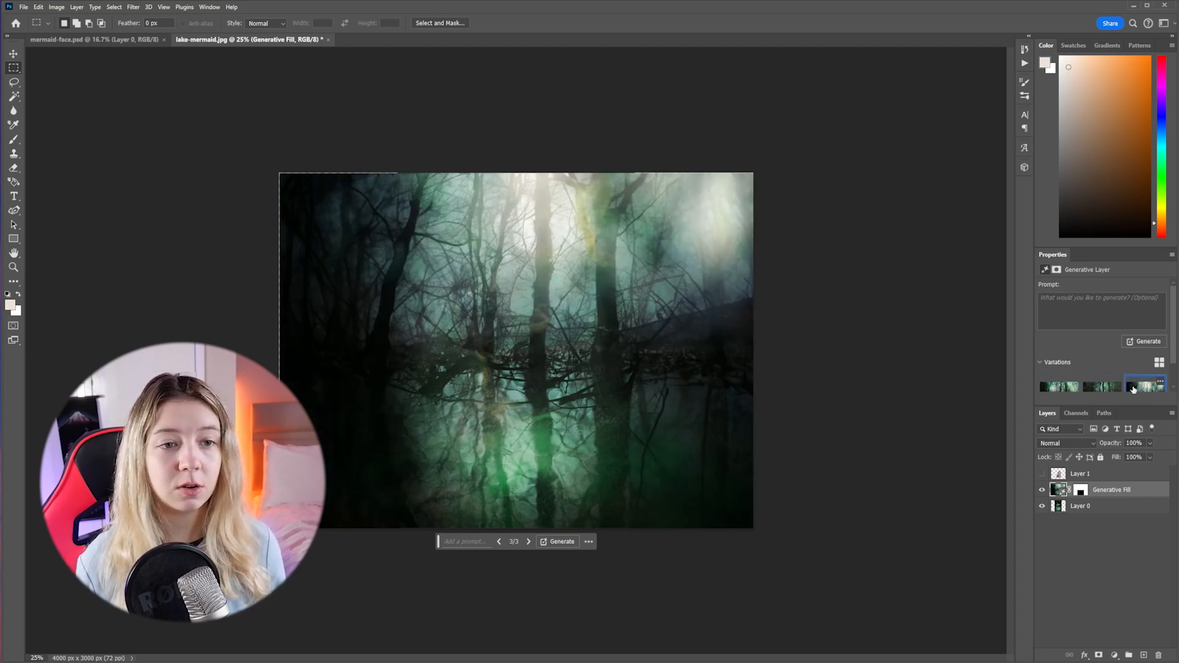
left_click(1058, 387)
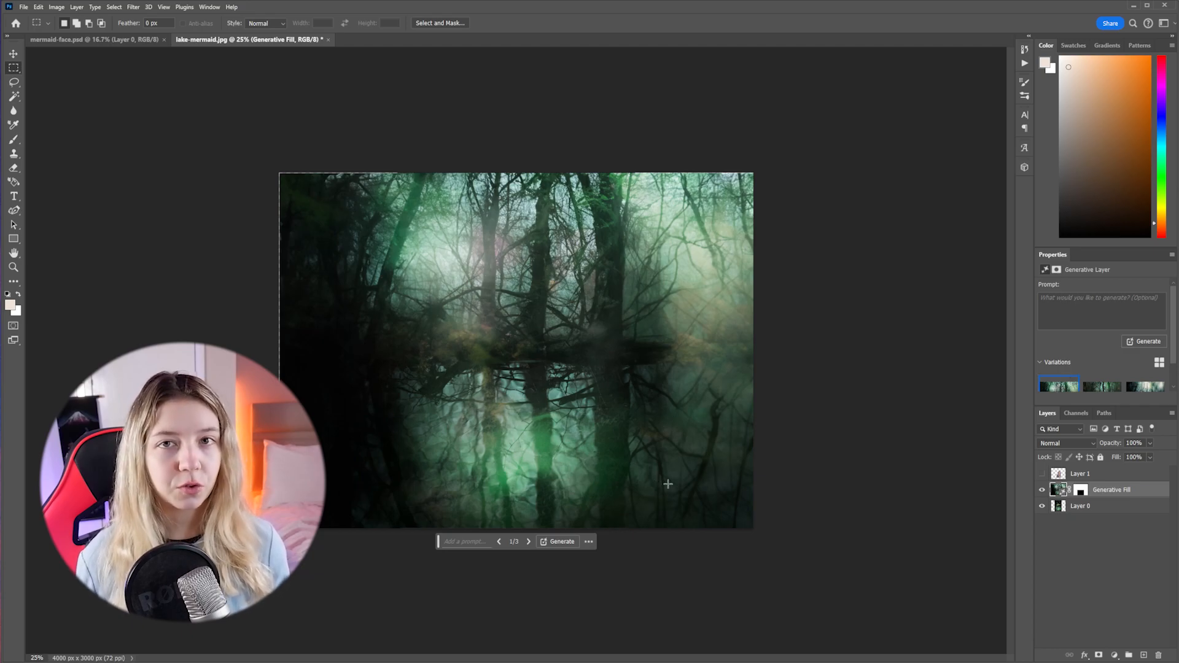
Show the woman on Layer 1 and merge the Generative Fill layer with Layer 0 into one background layer.
left_click(1043, 474)
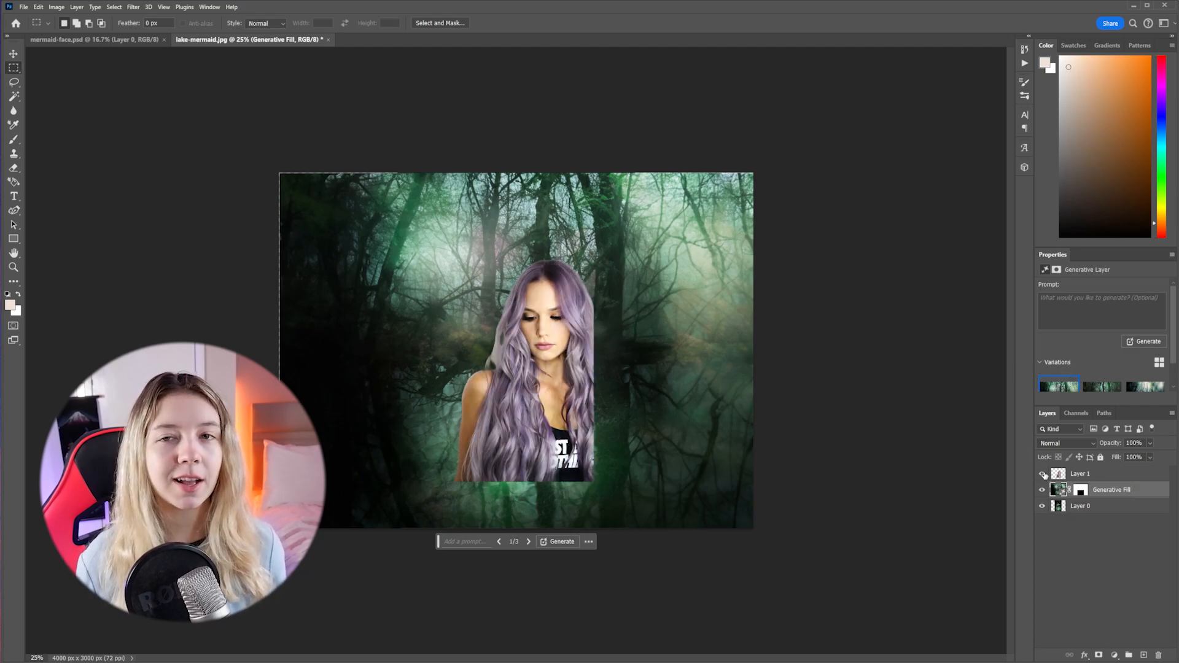
key("v")
key("ctrl+d")
left_click(1152, 554)
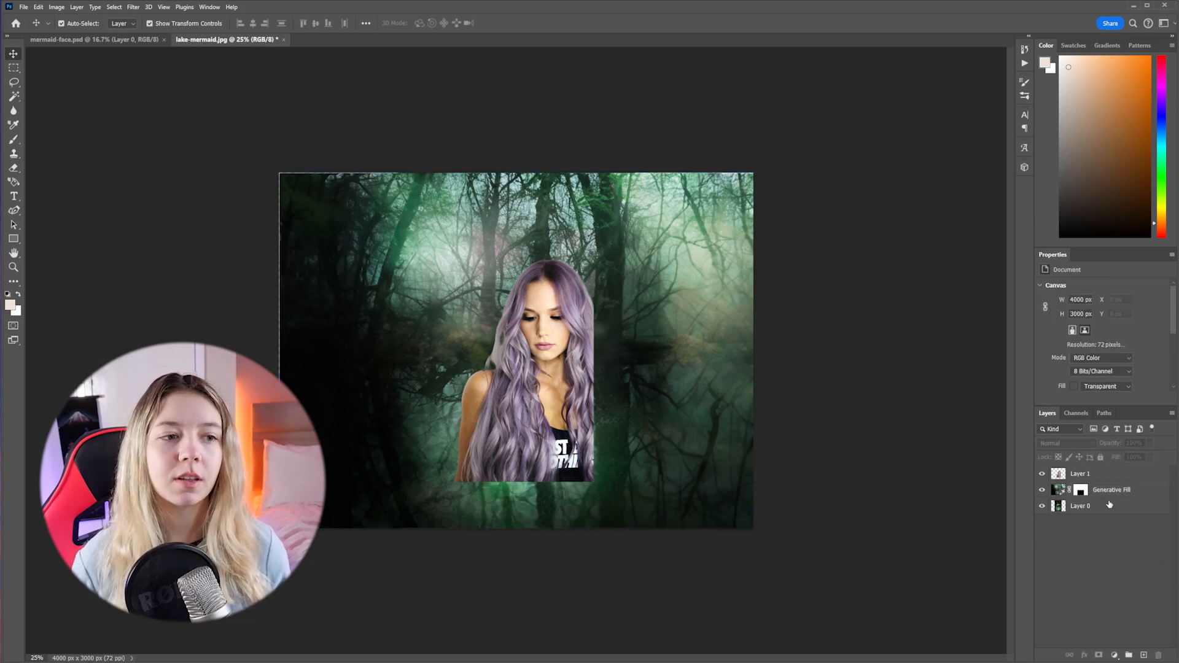
key("ctrl+alt+a")
right_click(1109, 505)
left_click(1146, 419)
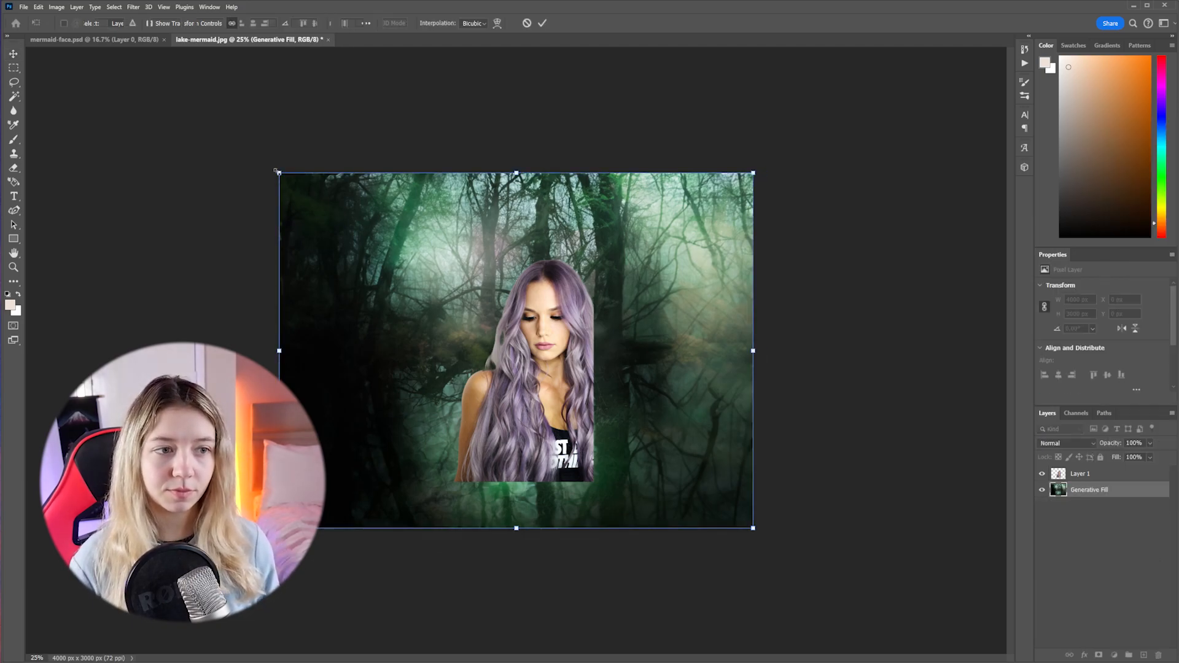
Scale the background up to about 100.83%, and shrink the woman to about 955 by 1518 px, placed lower in the scene.
key("ctrl+t")
left_click(543, 25)
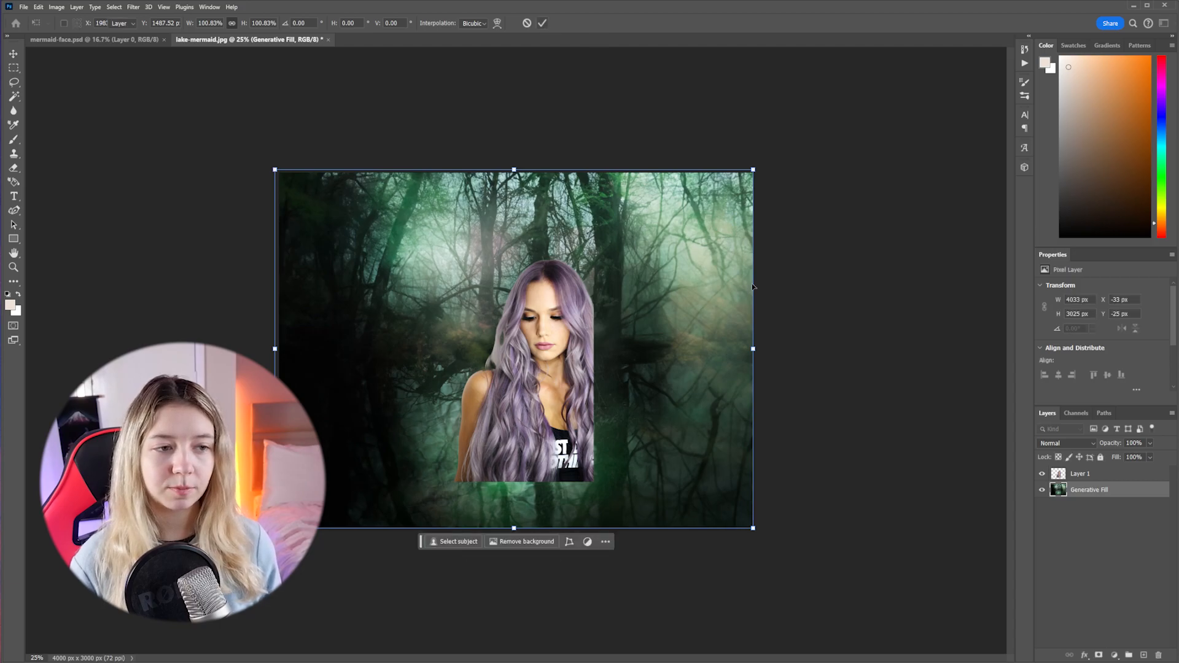
mouse_move(565, 352)
left_mouse_down()
mouse_move(557, 402)
mouse_move(564, 347)
left_mouse_up()
left_click_drag(462, 261, 479, 294)
left_click_drag(546, 372, 534, 387)
left_click(542, 23)
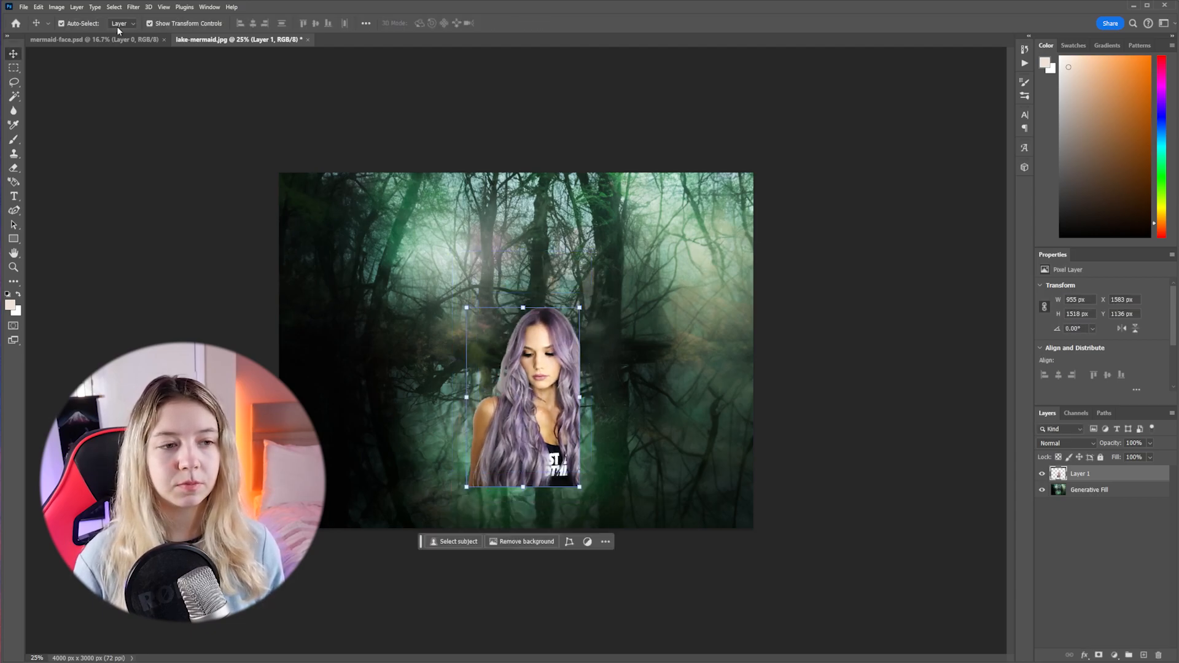
Lasso the area around the woman's lower body and cropped right side, run Generative Fill with "mermaid", and choose the second variation.
left_click(14, 82)
mouse_move(580, 347)
left_mouse_down()
mouse_move(620, 469)
mouse_move(591, 496)
mouse_move(590, 536)
mouse_move(447, 510)
mouse_move(463, 489)
mouse_move(503, 486)
mouse_move(540, 454)
mouse_move(570, 453)
mouse_move(579, 468)
mouse_move(584, 414)
mouse_move(590, 442)
mouse_move(581, 347)
left_mouse_up()
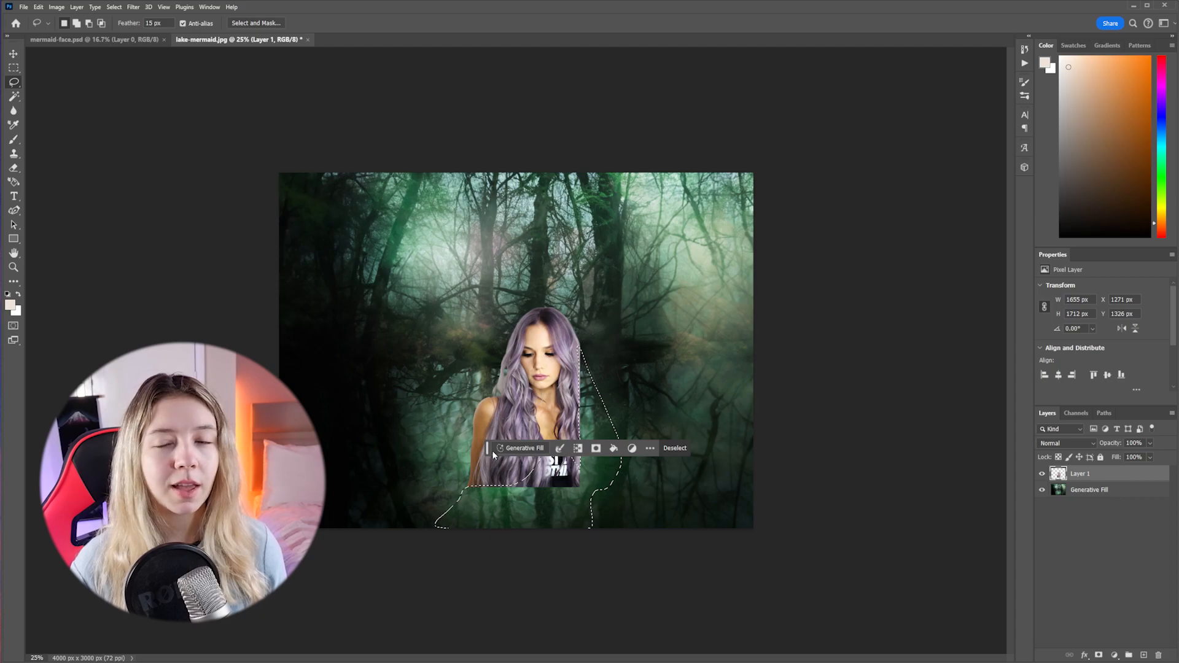
left_click(628, 576)
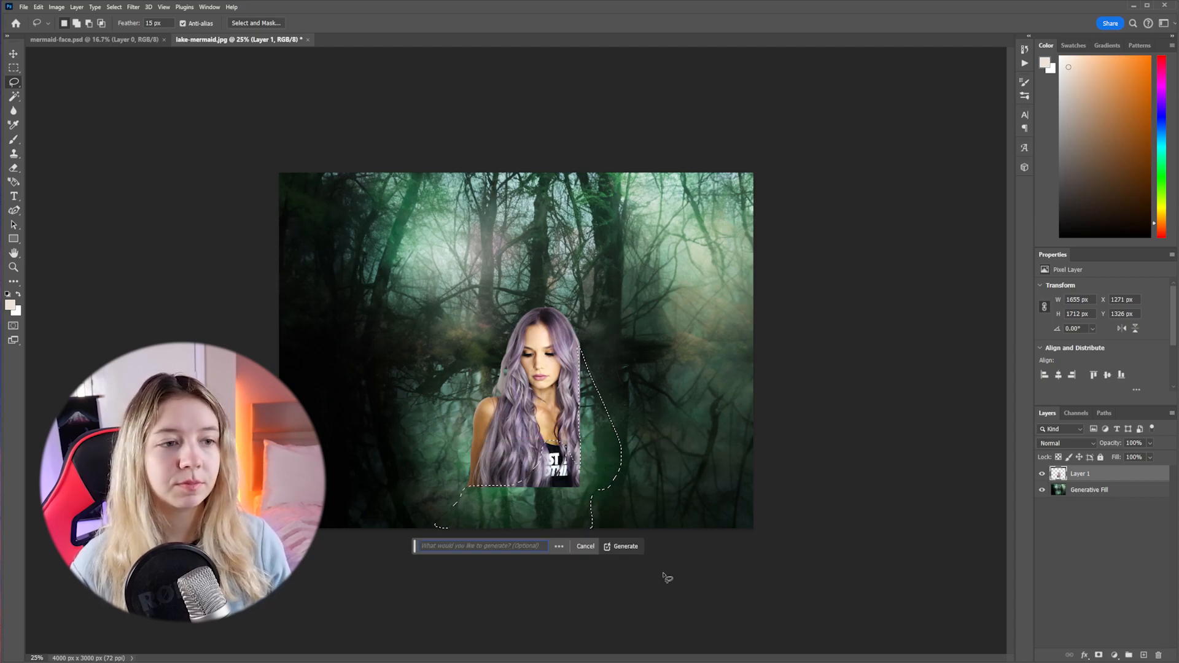
type("merma")
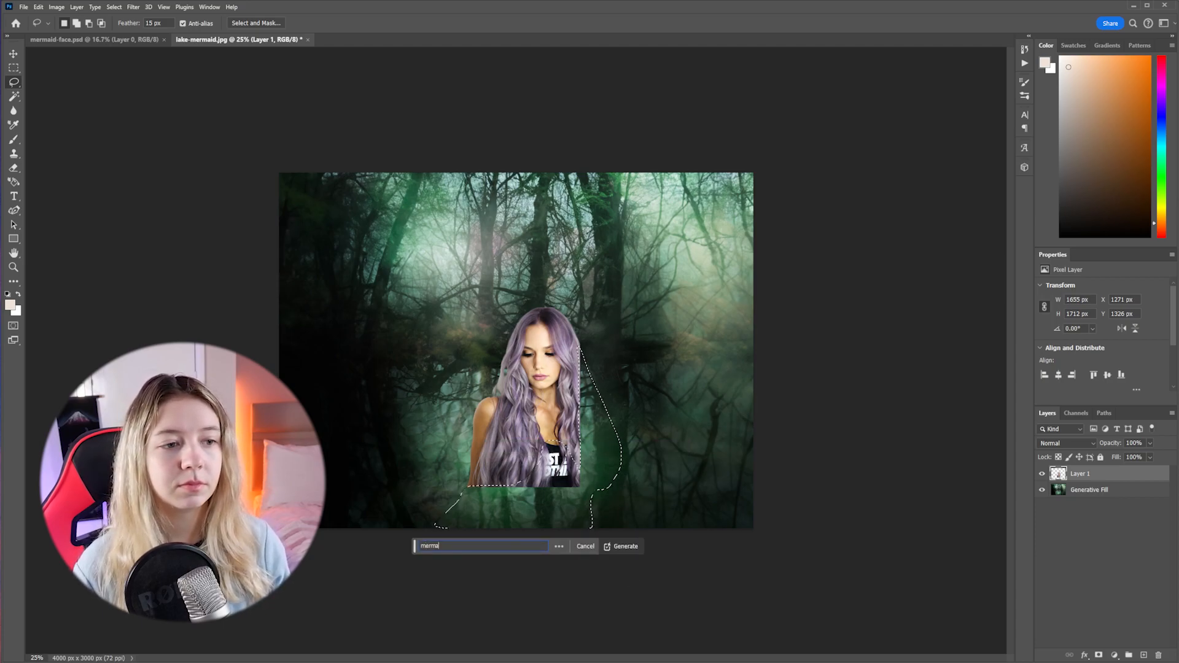
type("id")
key("Return")
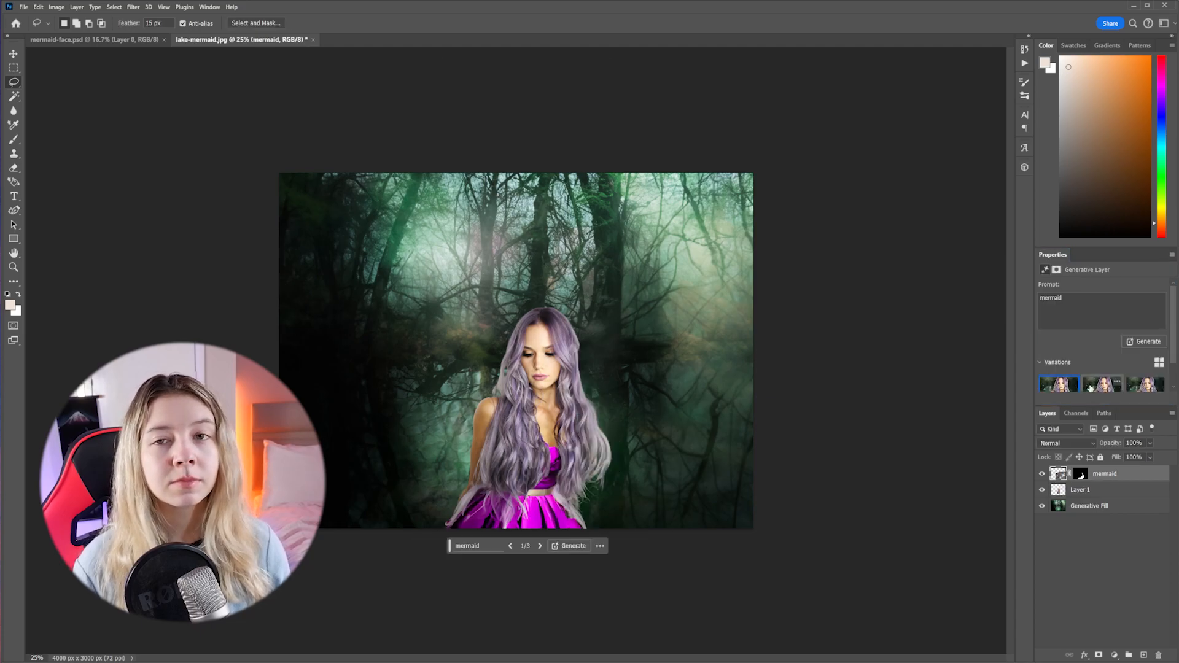
left_click(1090, 387)
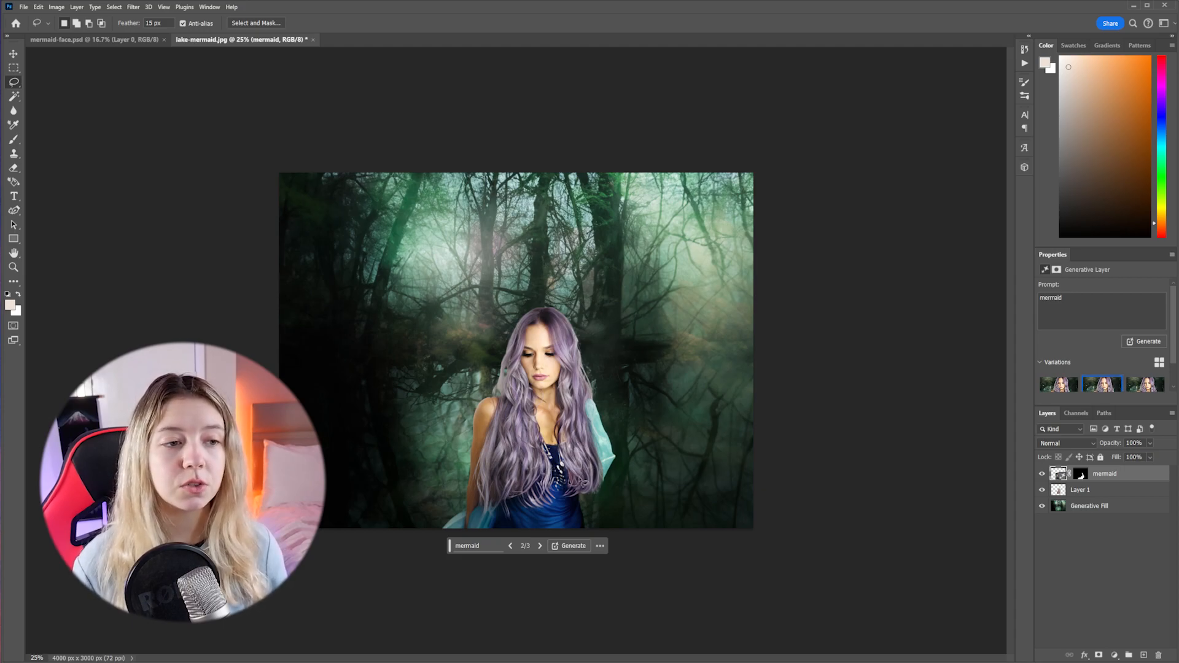
Merge the mermaid layer with Layer 1 and move the merged woman slightly up and to the left.
left_click(16, 54)
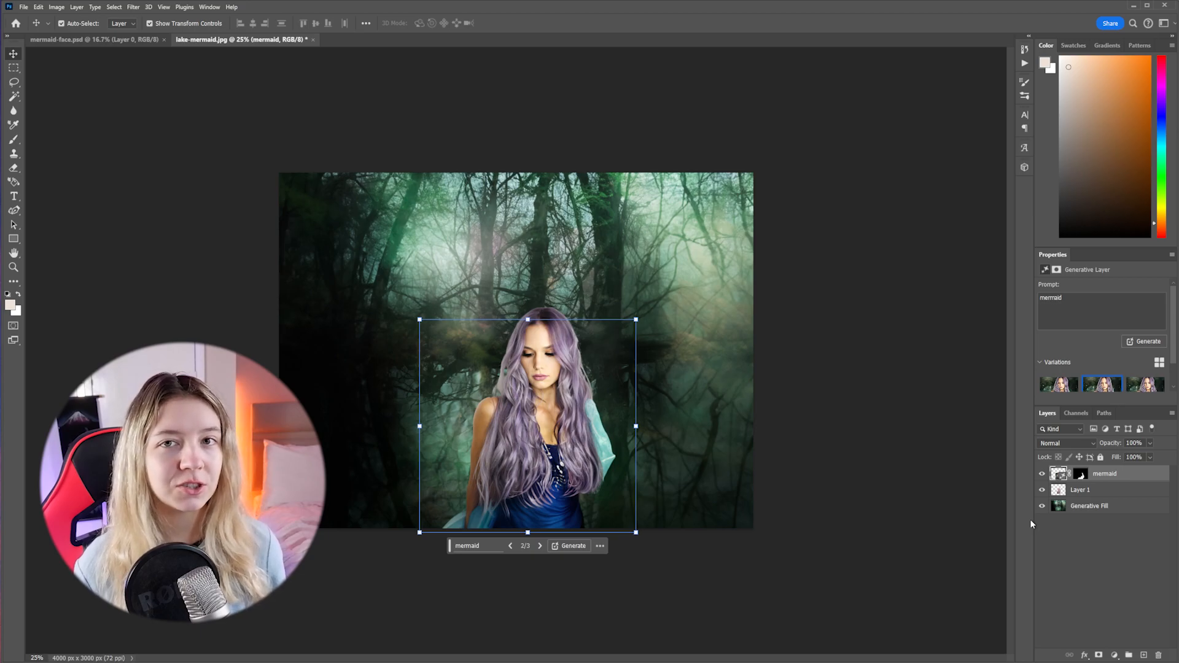
left_click(1087, 489, "shift")
right_click(1099, 490)
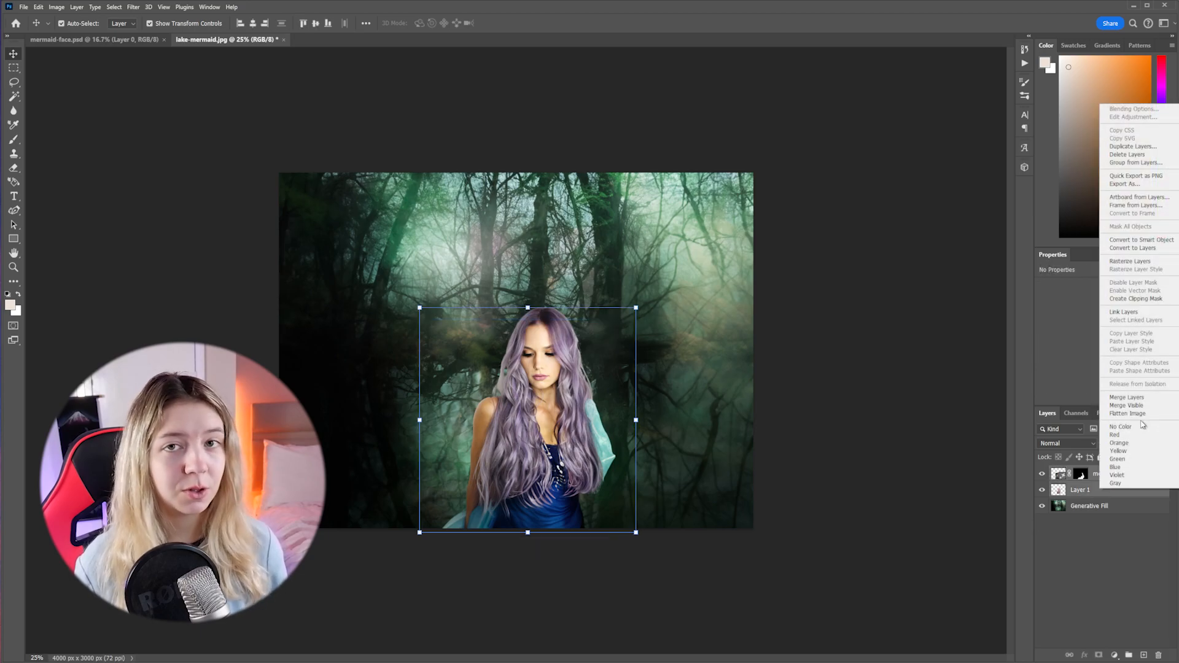
left_click(1132, 398)
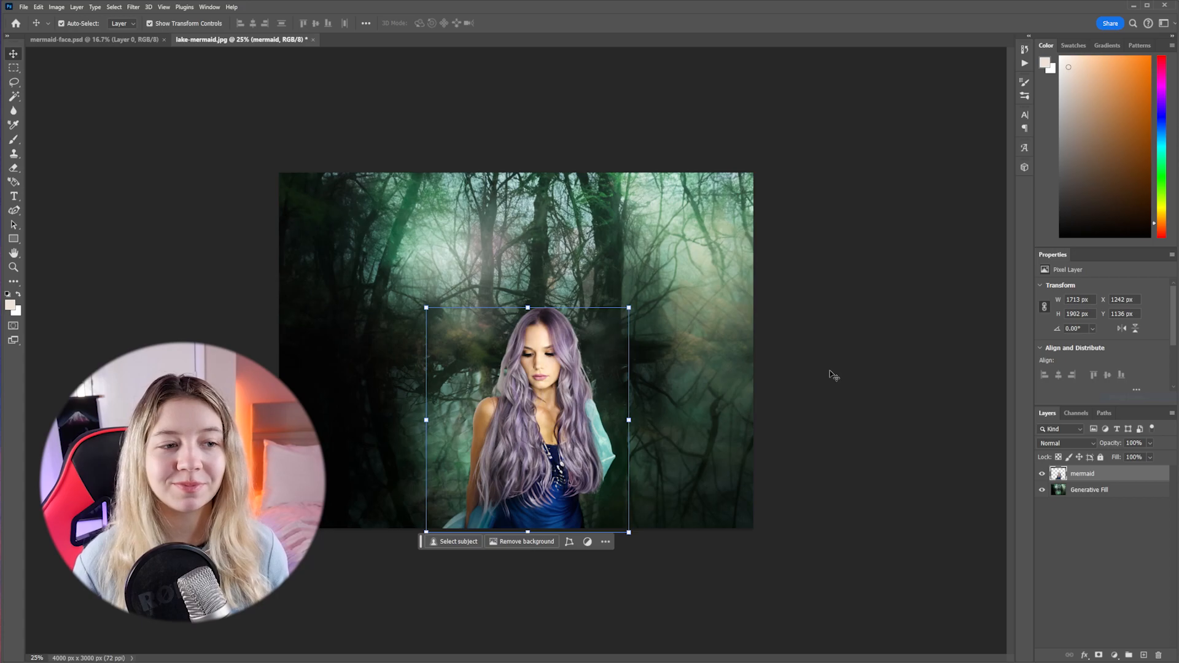
left_click_drag(516, 458, 519, 435)
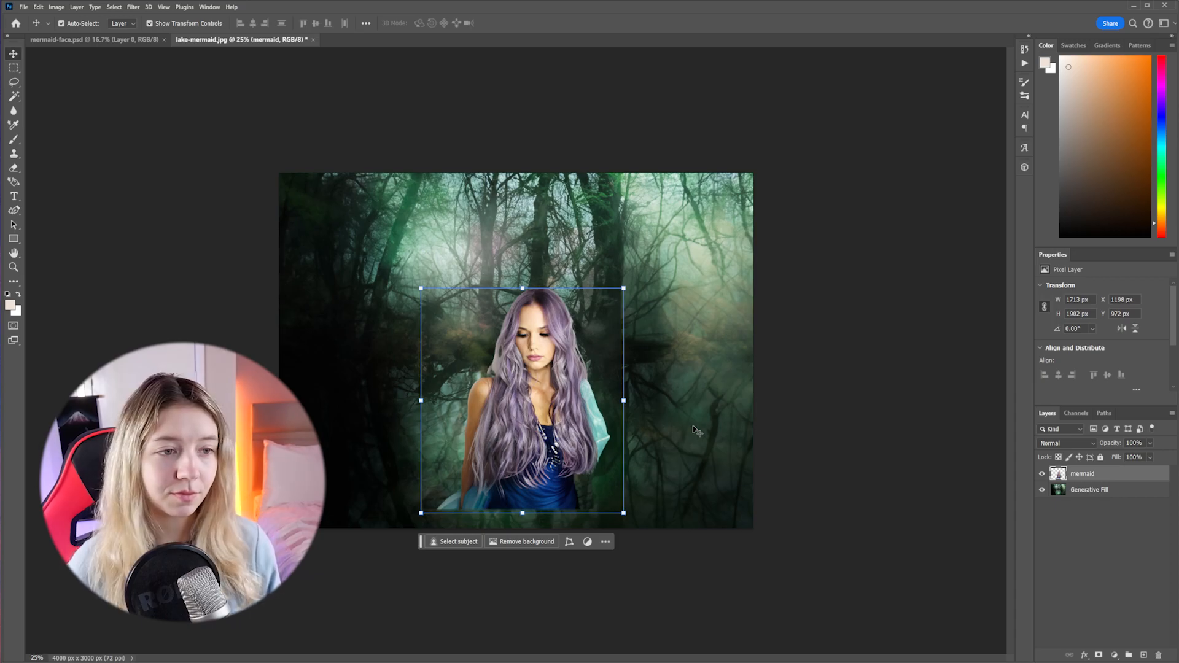
left_click(692, 425)
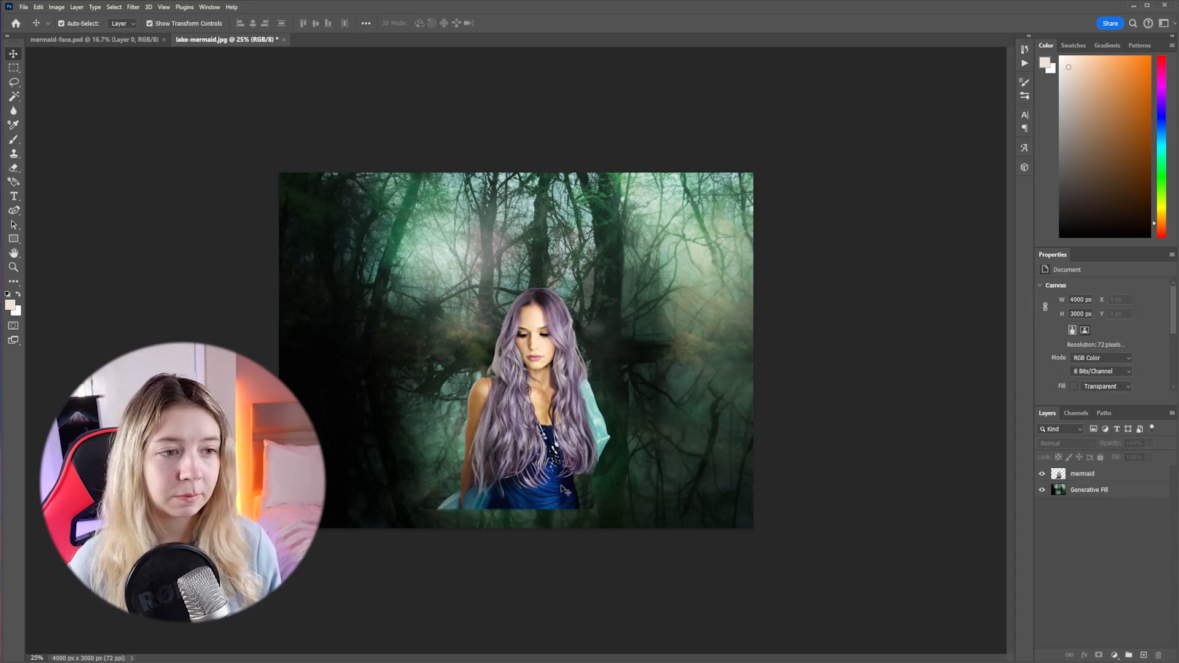
Lasso the dress hem and the area beside her right-hand hair, run Generative Fill with "mermaid", and keep the first variation.
left_click(565, 440)
key("l")
mouse_move(464, 491)
left_mouse_down()
mouse_move(433, 514)
mouse_move(441, 544)
mouse_move(612, 541)
mouse_move(625, 381)
mouse_move(585, 353)
mouse_move(574, 507)
left_mouse_up()
type("merm")
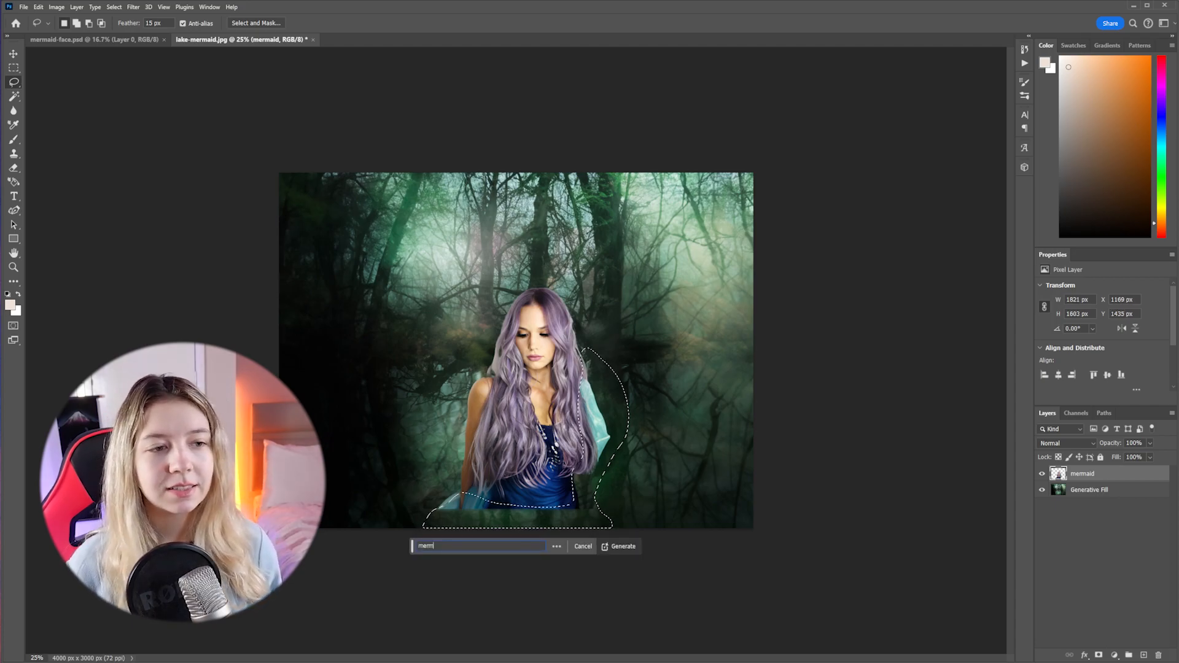
type("aid")
key("Return")
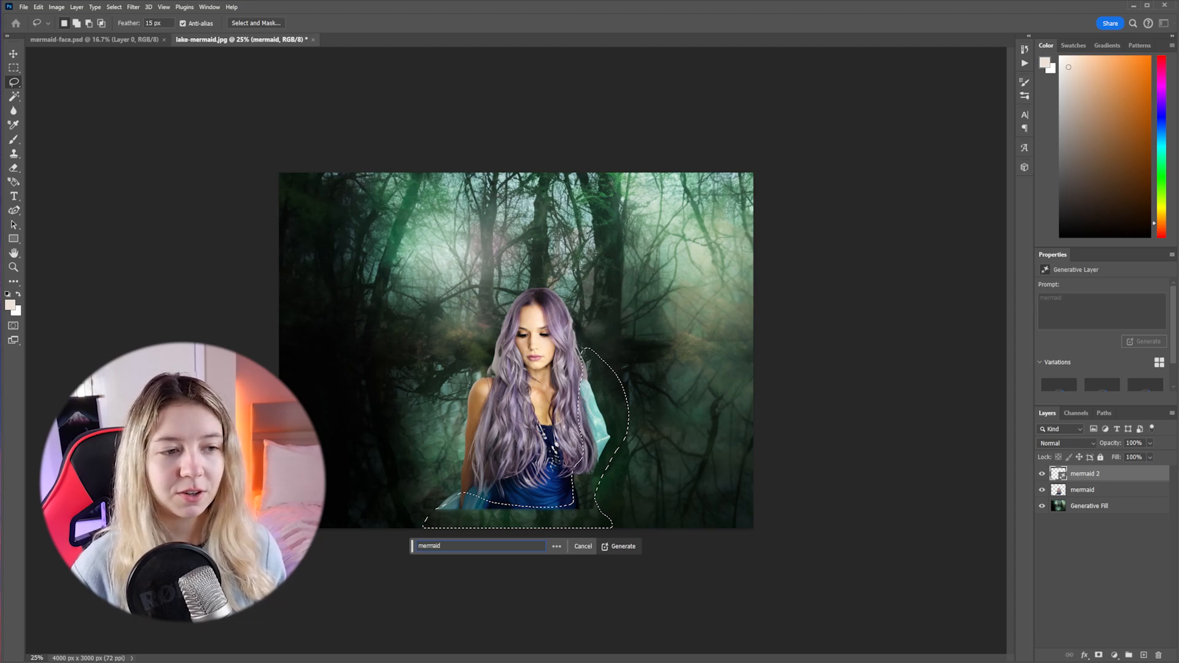
left_click(1100, 387)
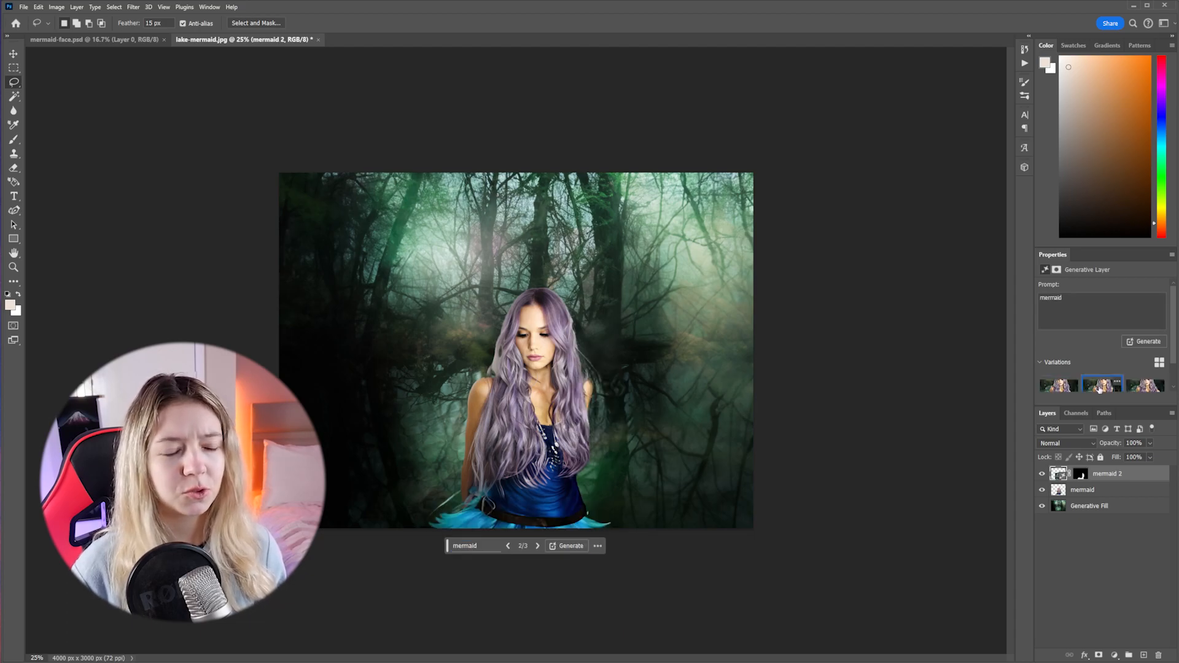
left_click(1065, 388)
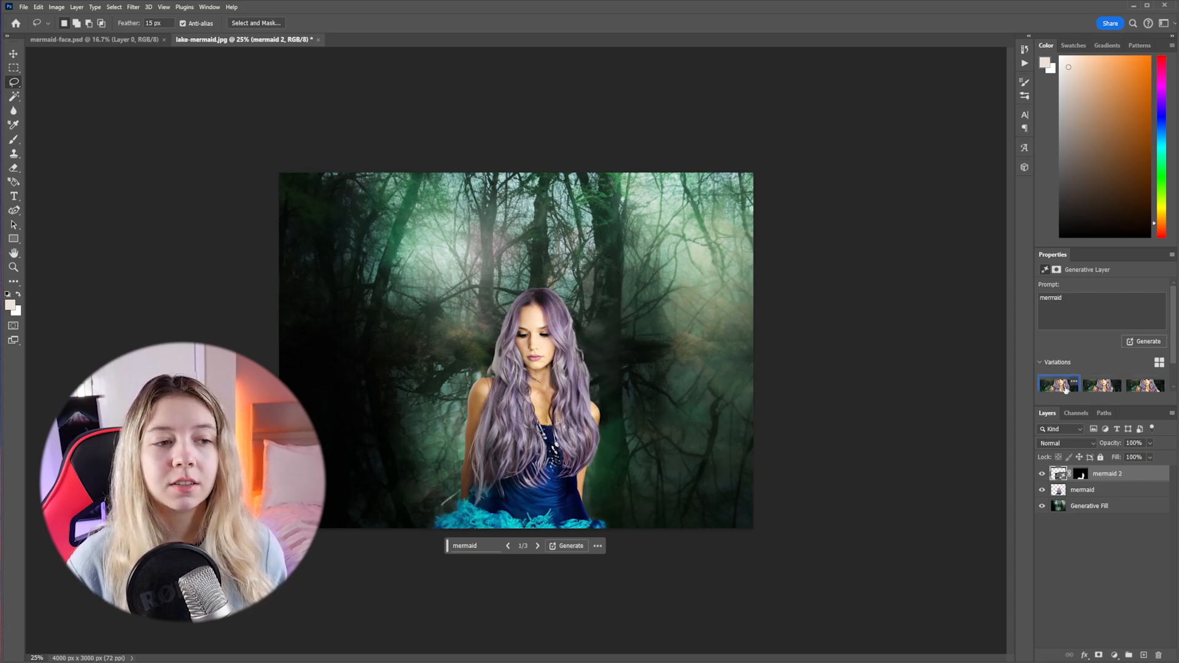
Merge the mermaid 2 layer with the mermaid layer below it.
left_click(1101, 491)
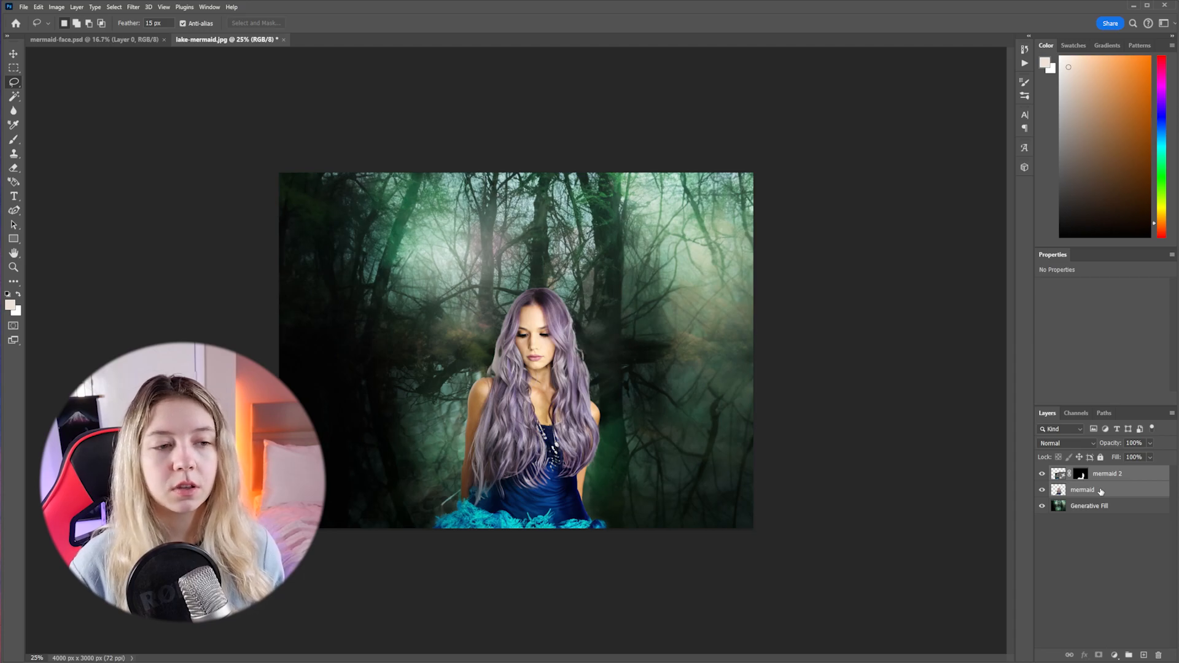
right_click(1100, 491)
left_click(1130, 400)
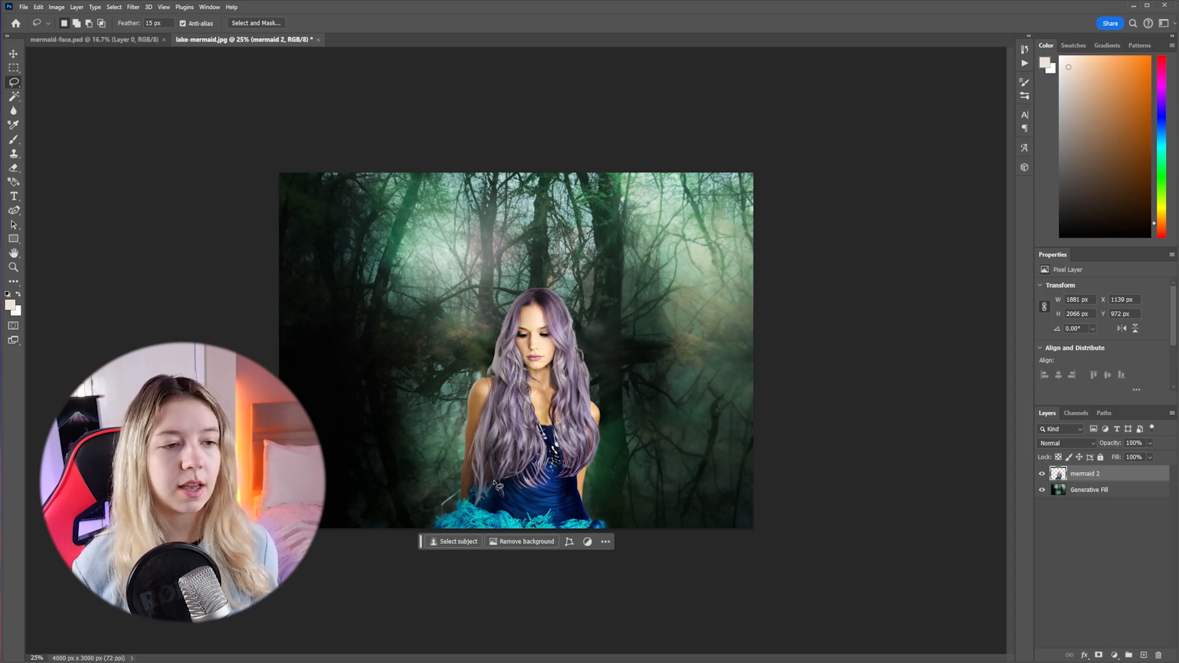
Lasso the dress's lower-left edge and run Generative Fill without a prompt, with the woman and background layers both selected.
left_click_drag(493, 481, 411, 527)
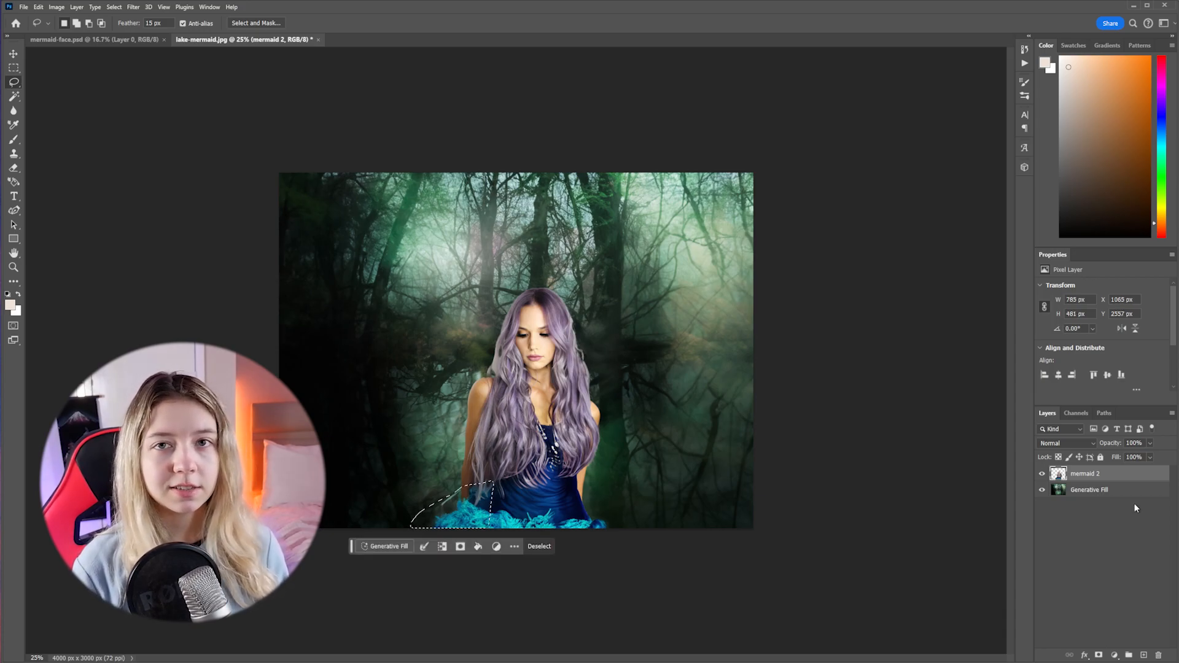
right_click(1117, 489)
left_click(384, 545)
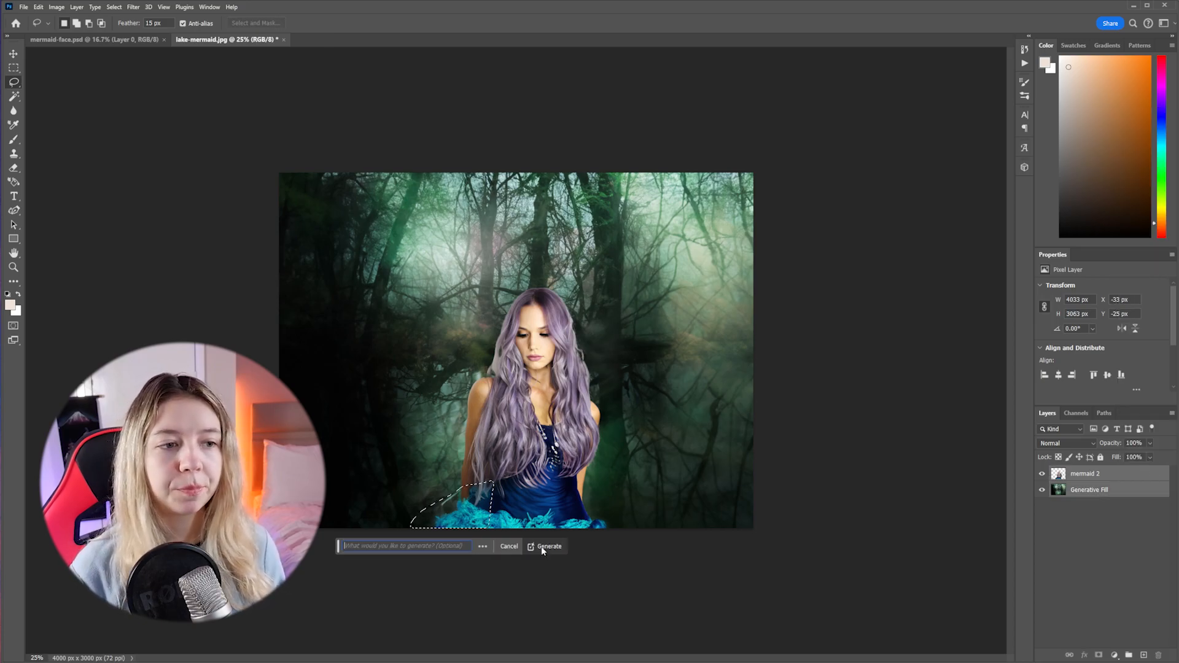
left_click(546, 547)
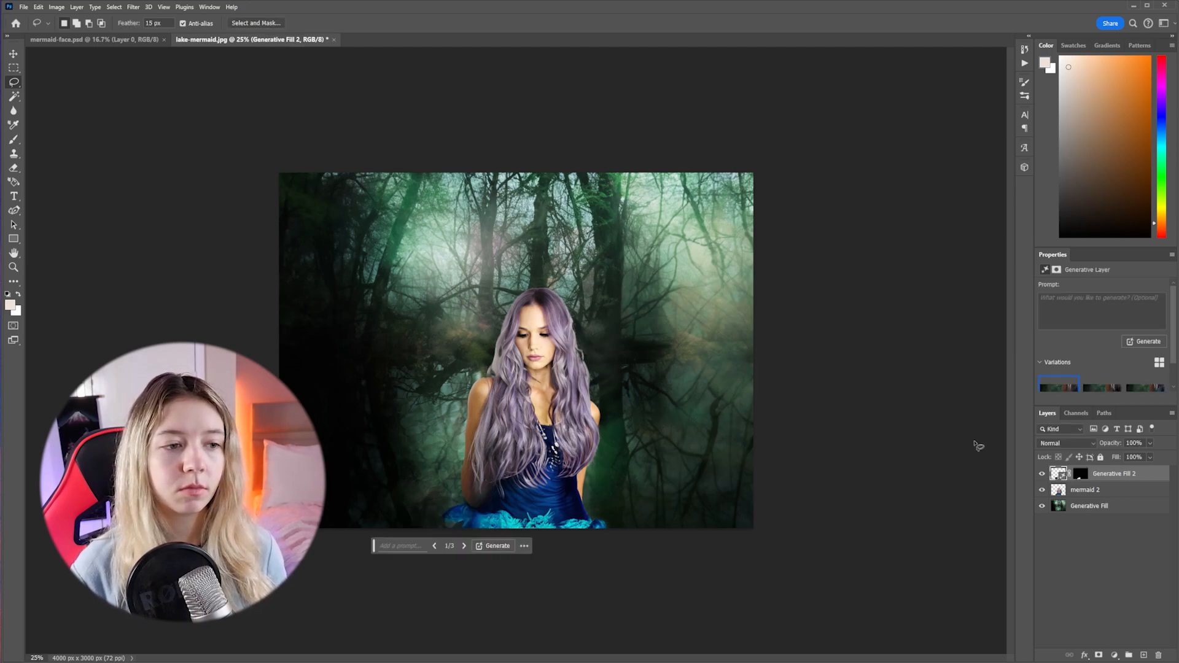
Preview the second variation of the promptless fill at the dress's lower-left edge and keep the third.
left_click(1102, 387)
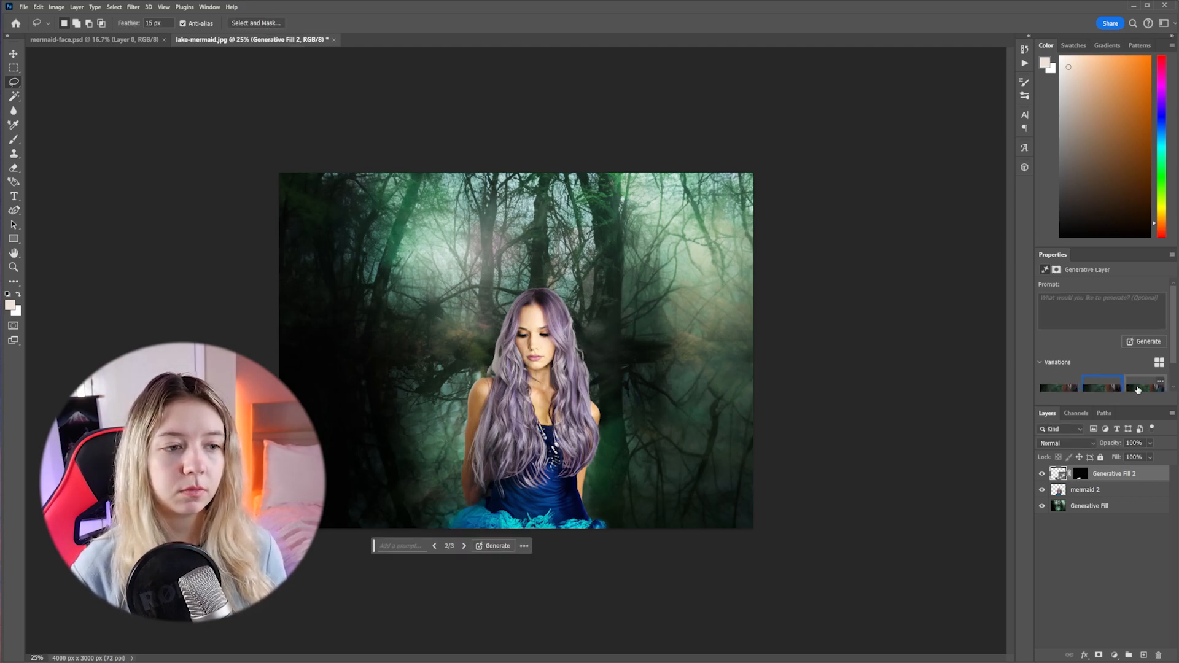
left_click(1137, 388)
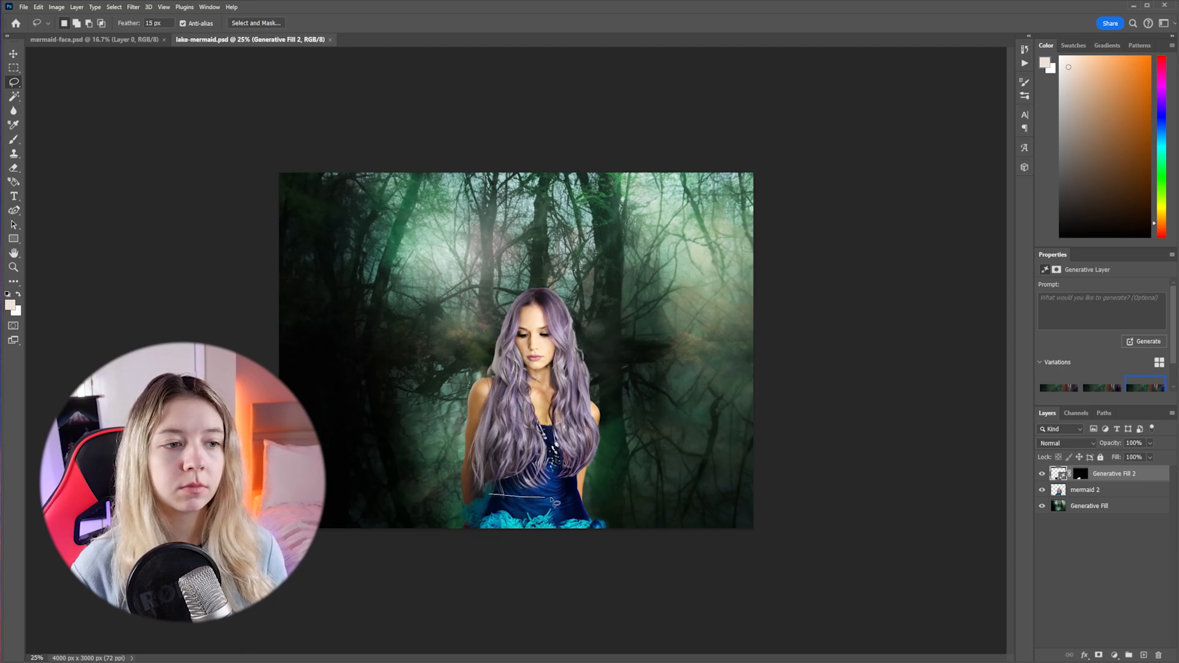
Lasso the whole dress hem and run Generative Fill with "mermaid tail", with the Generative Fill 2 and mermaid 2 layers selected.
mouse_move(545, 496)
left_mouse_down()
mouse_move(570, 498)
mouse_move(607, 532)
left_mouse_up()
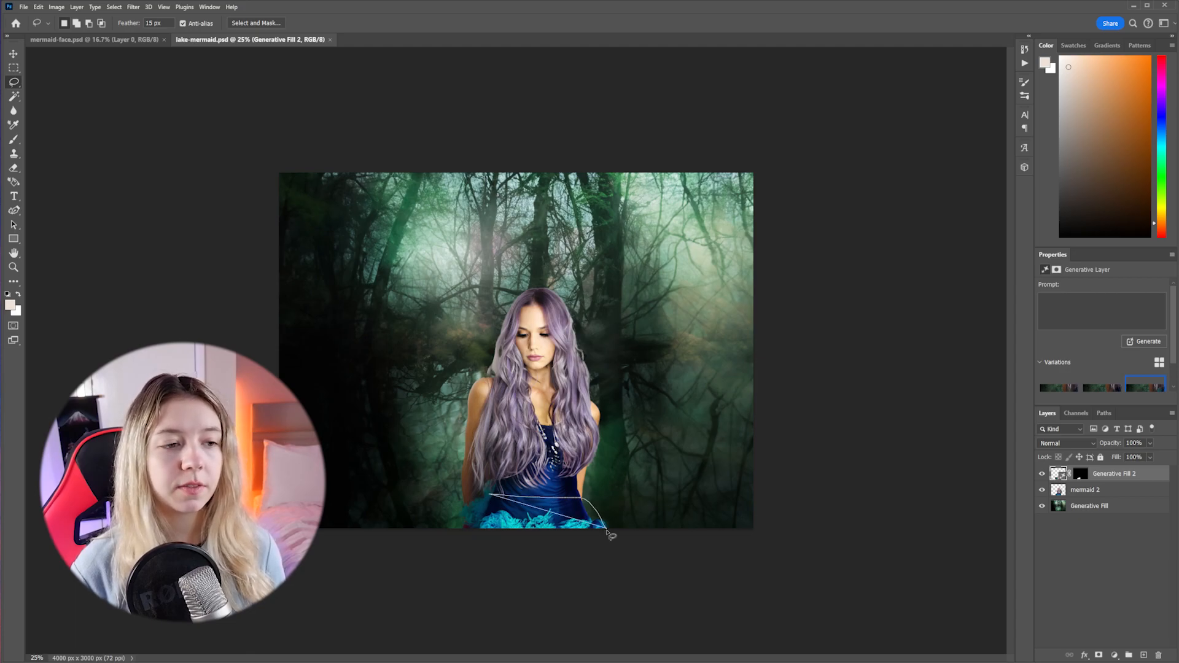
mouse_move(611, 535)
left_mouse_down()
mouse_move(460, 542)
mouse_move(457, 521)
mouse_move(490, 499)
left_mouse_up()
left_click(482, 546)
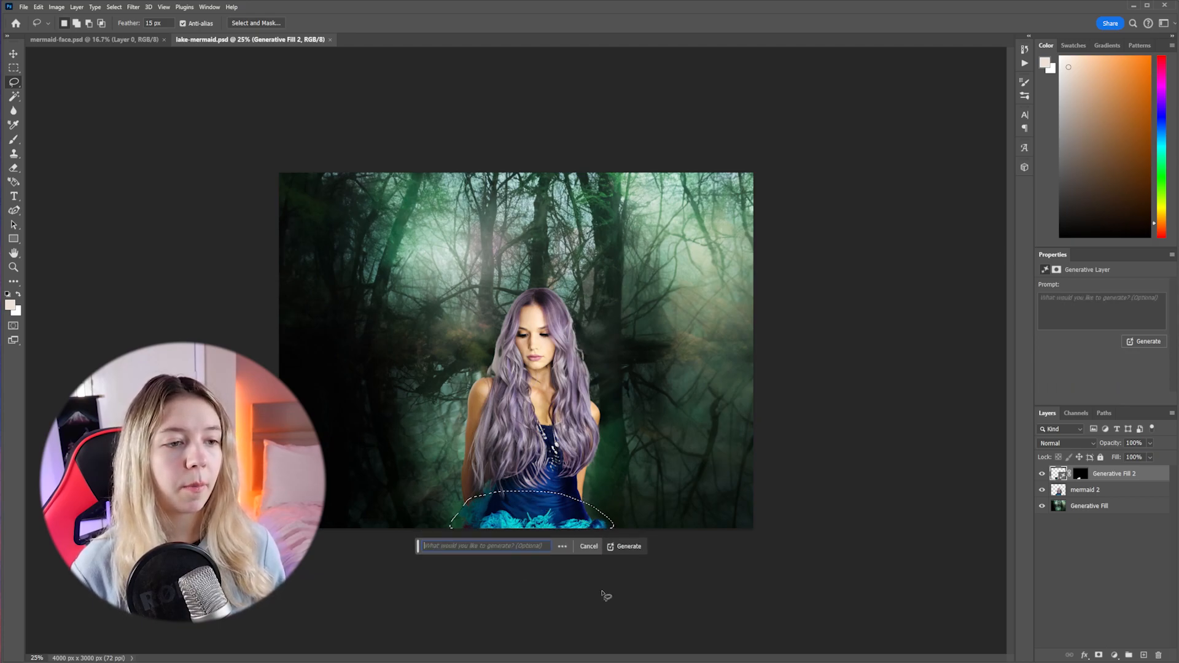
type("mermaid")
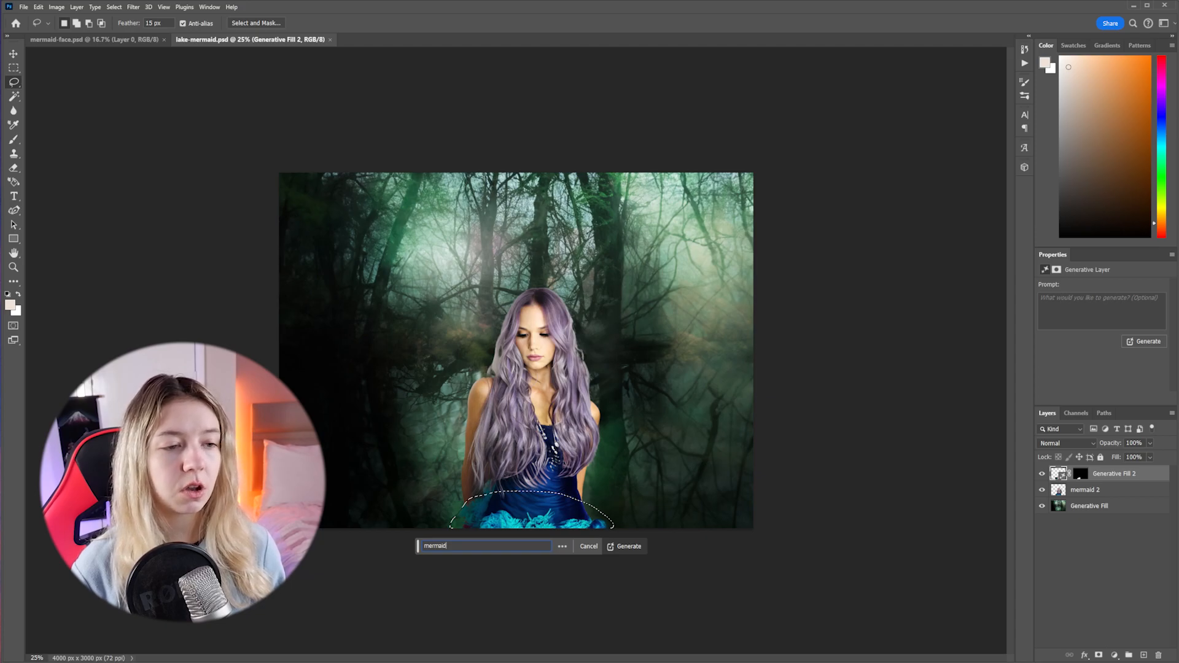
type(" tail")
key("Return")
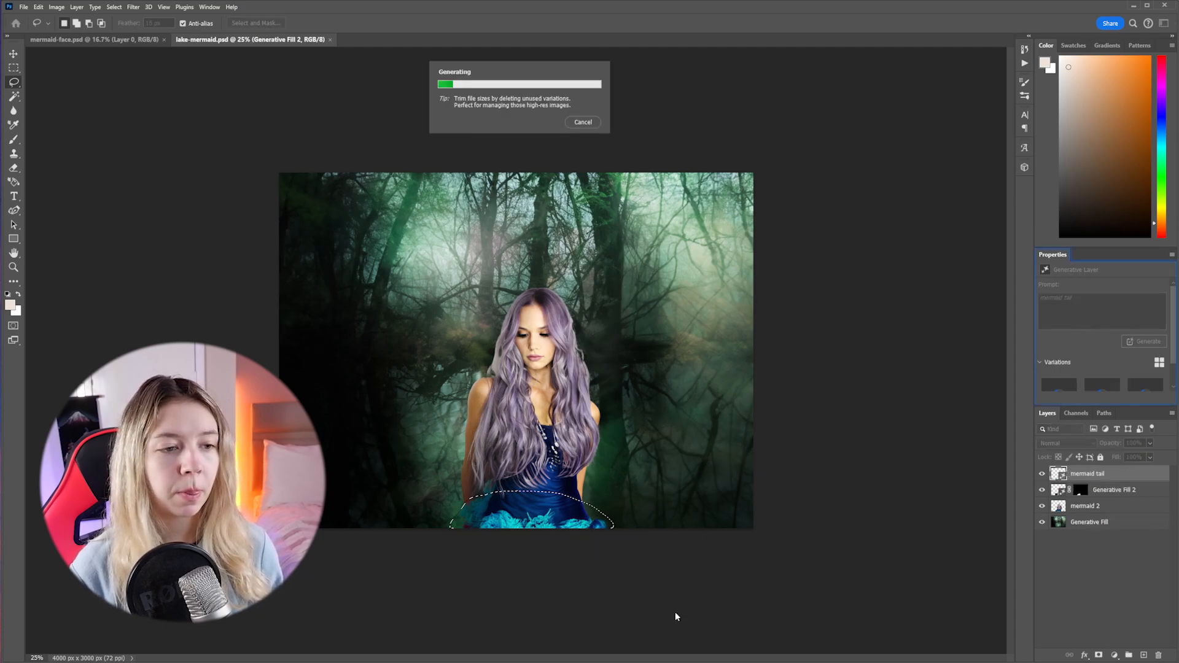
key("Escape")
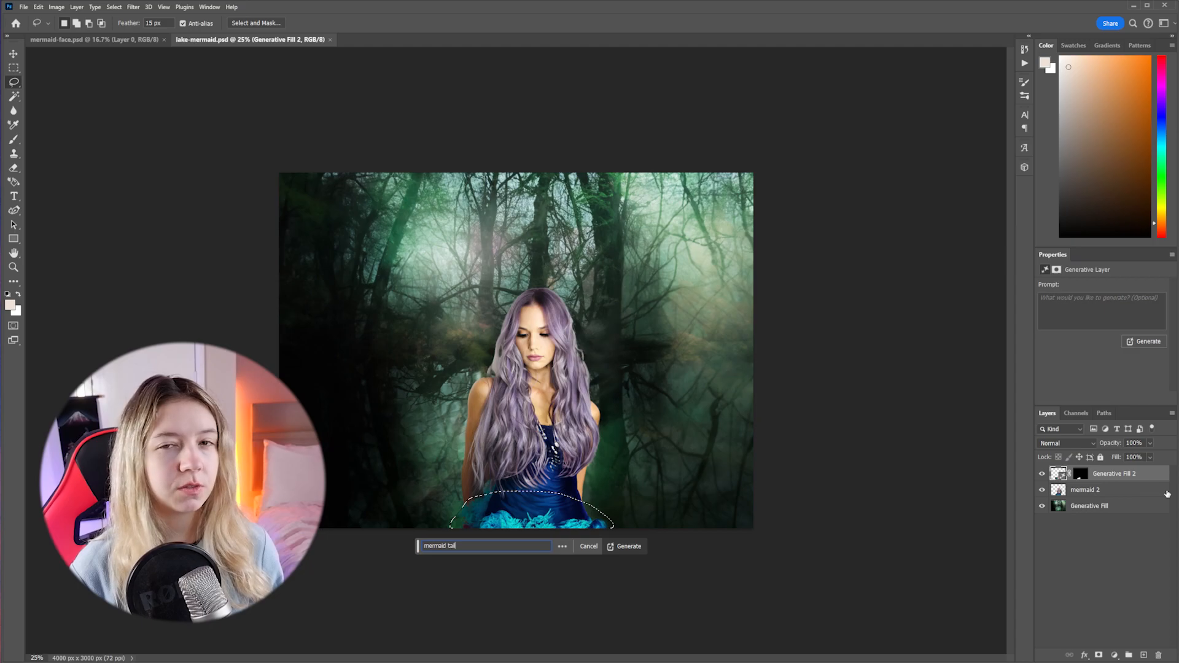
left_click(1167, 491, "shift")
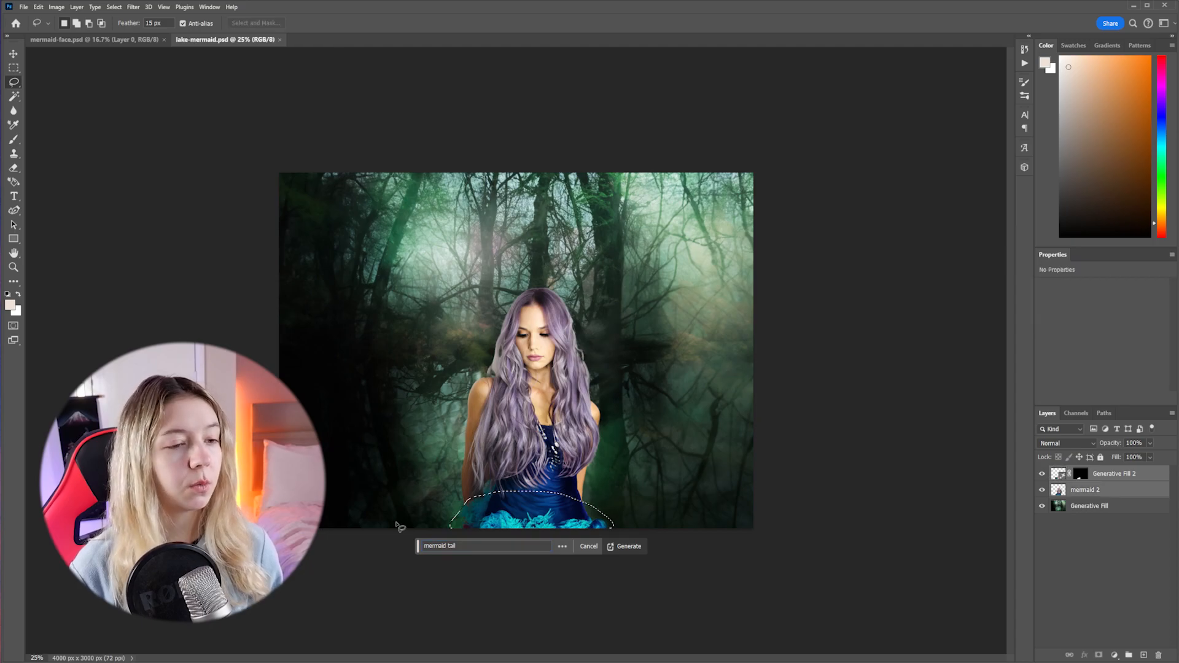
left_click(624, 546)
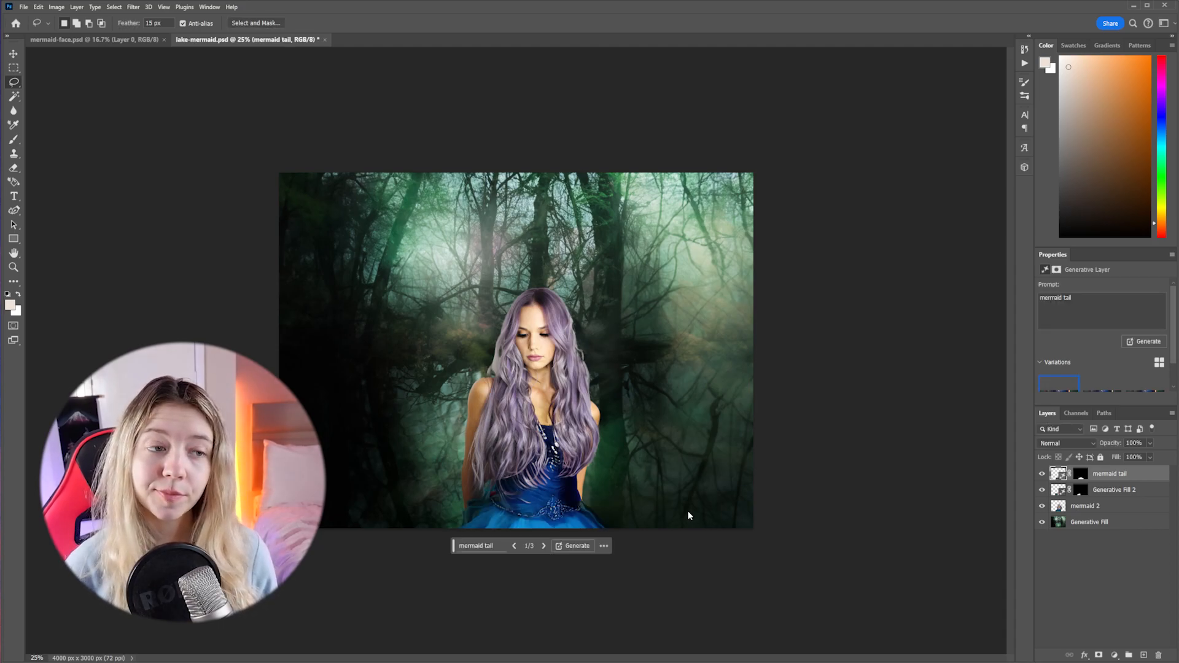
Compare the three mermaid tail variations on the dress.
left_click(1145, 366)
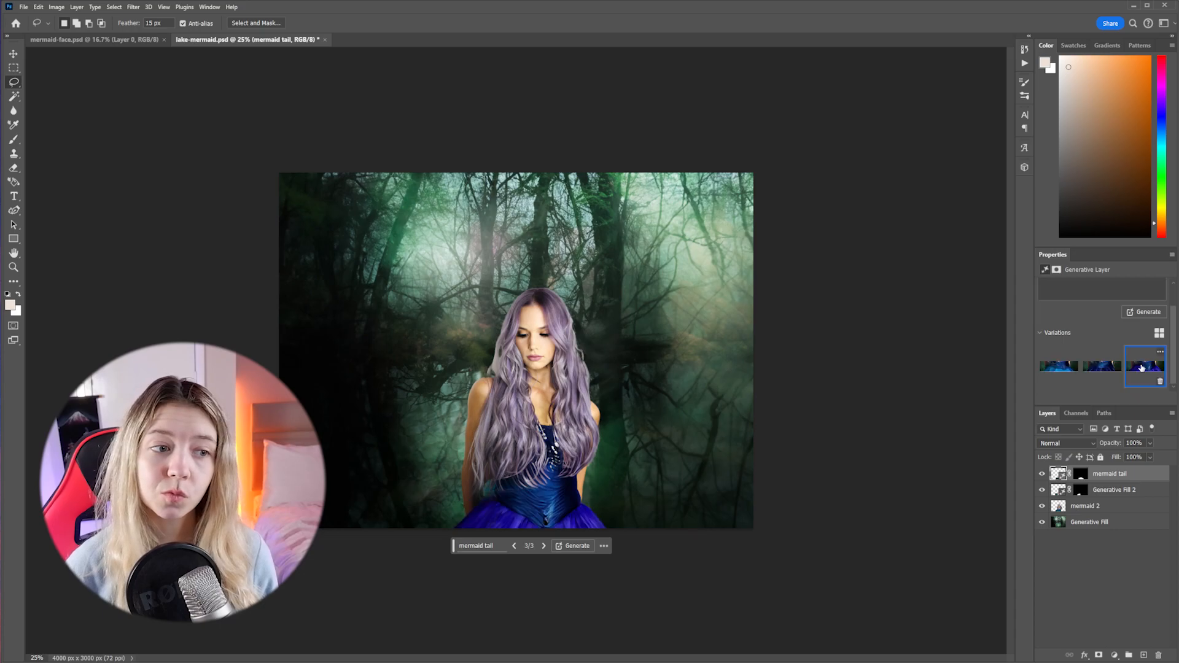
left_click(1095, 364)
left_click(1058, 366)
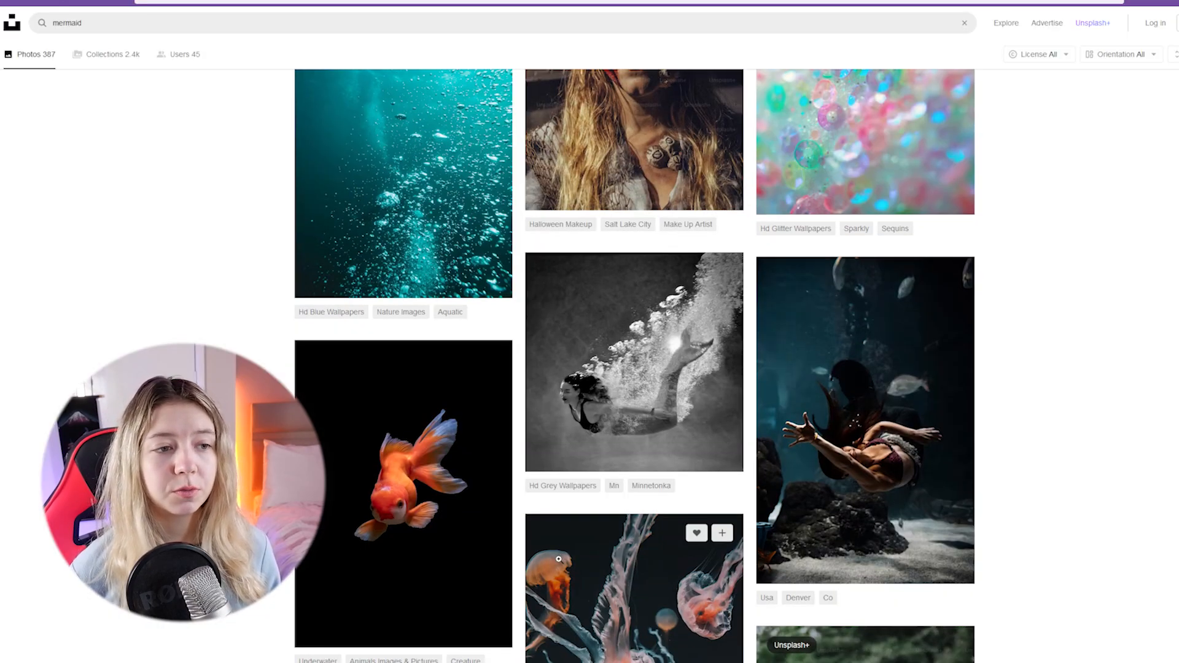
Browse the mermaid photos on Unsplash and open the blue-haired mermaid with a scaled tail on a dark background.
scroll(558, 558, "down", 6)
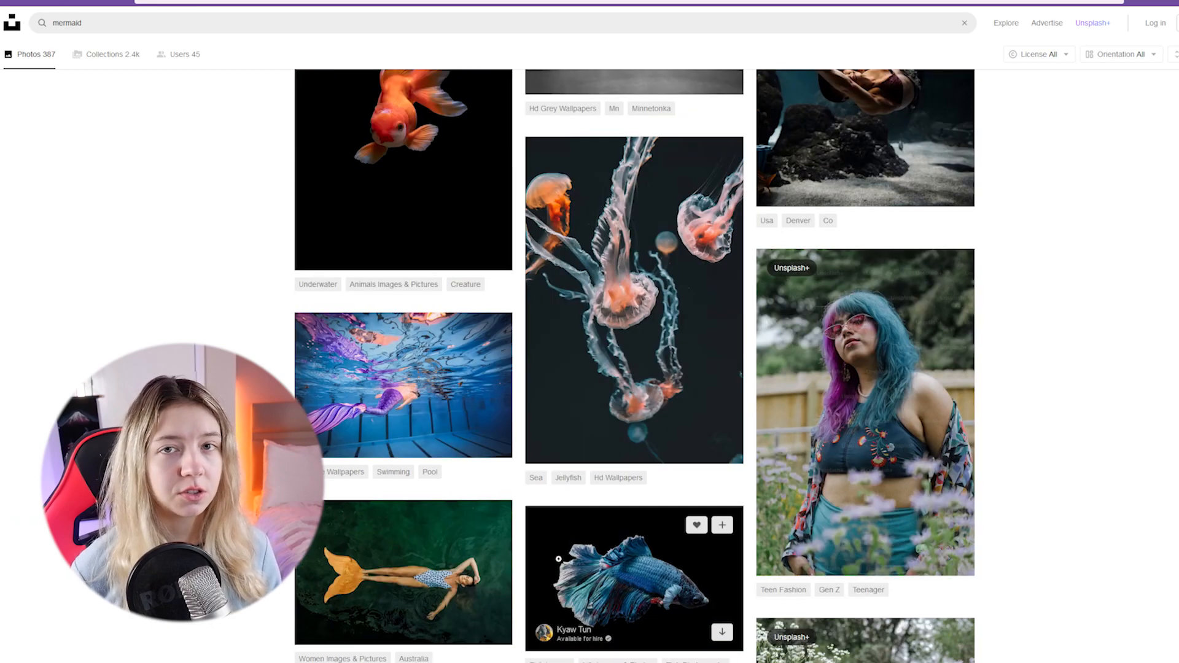
scroll(558, 559, "up", 2)
scroll(558, 559, "up", 5)
scroll(559, 559, "up", 8)
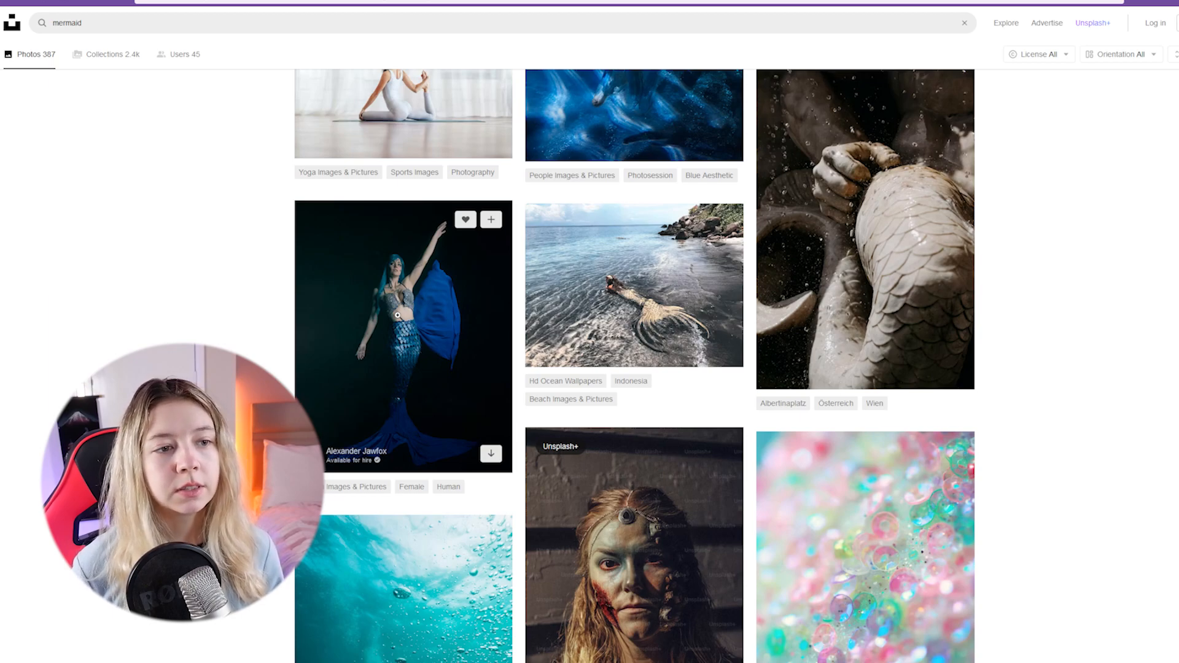
left_click(398, 315)
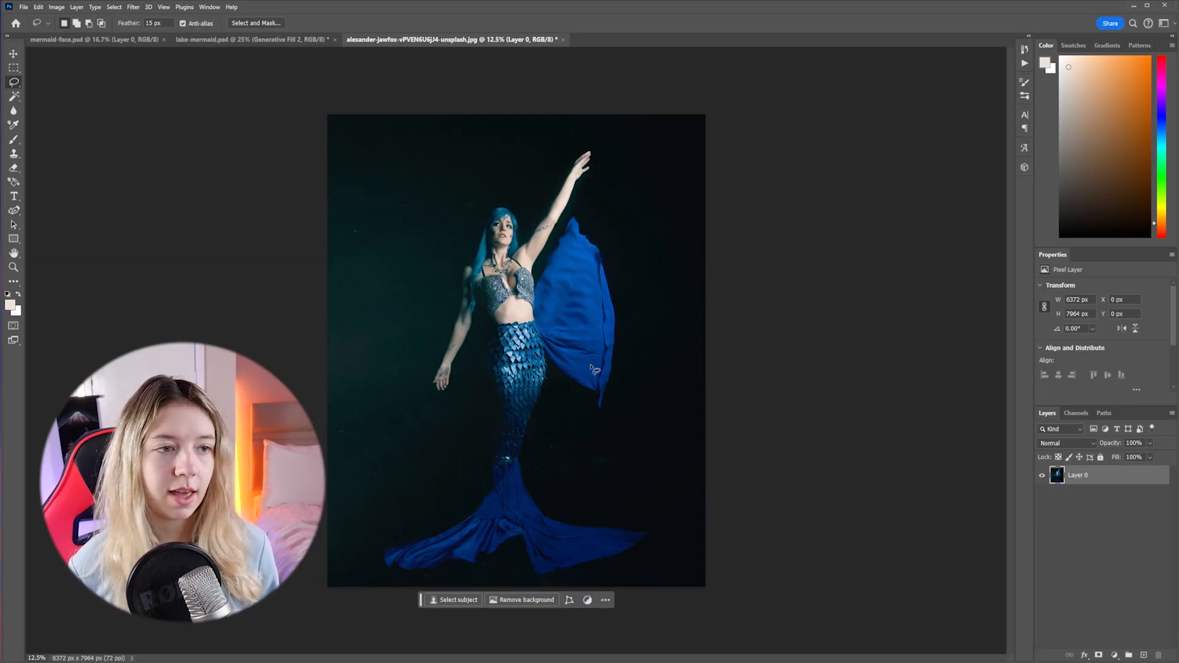
Lasso the scaled upper part of the mermaid's tail, cut it out, and paste it into lake-mermaid.psd.
left_click_drag(485, 325, 489, 331)
key("v")
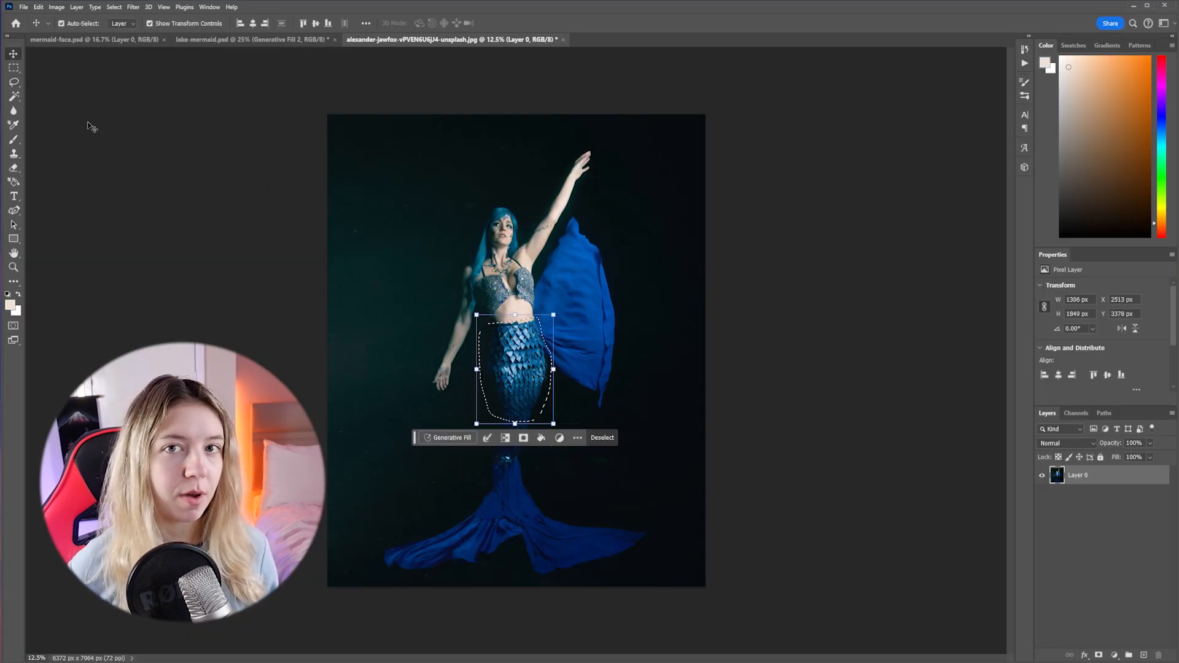
key("ctrl+x")
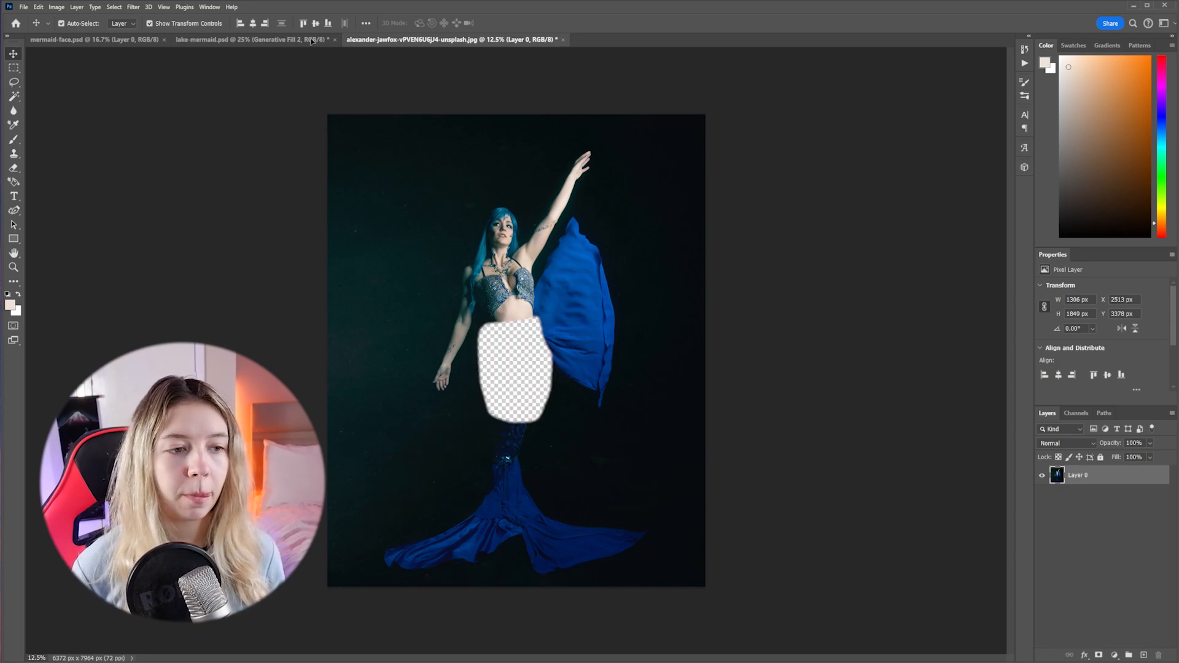
left_click(312, 41)
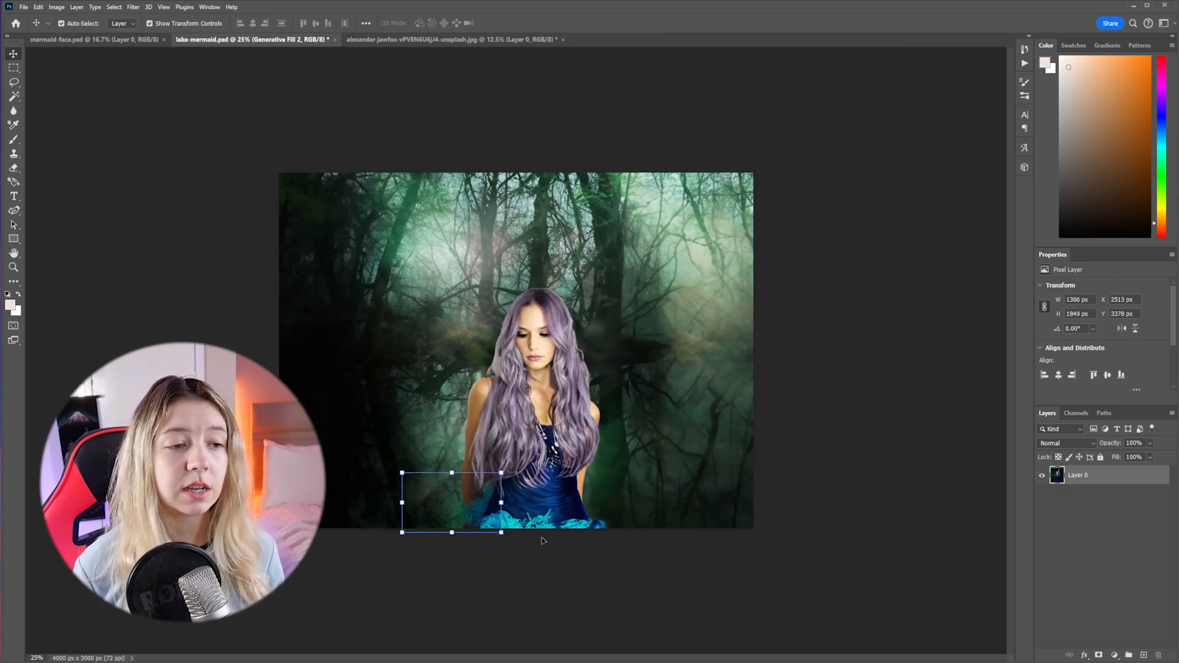
key("ctrl+v")
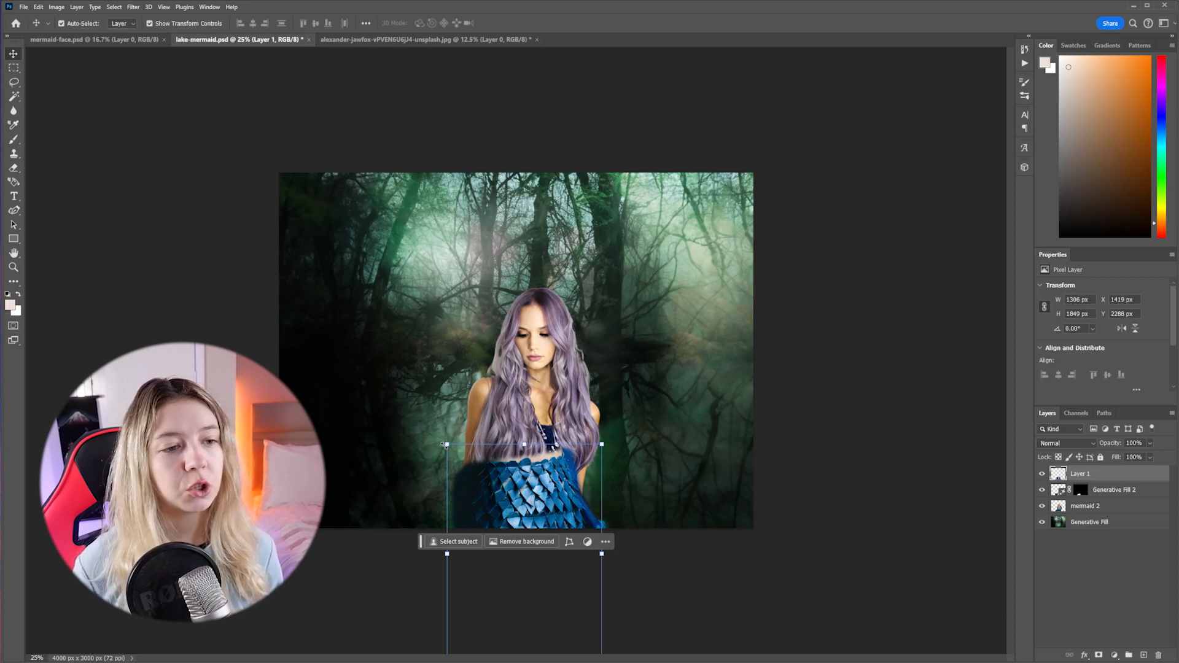
Scale the pasted scales down to about 80% and position them over the bottom of the woman's dress.
left_click_drag(445, 446, 477, 488)
left_click_drag(542, 525, 542, 520)
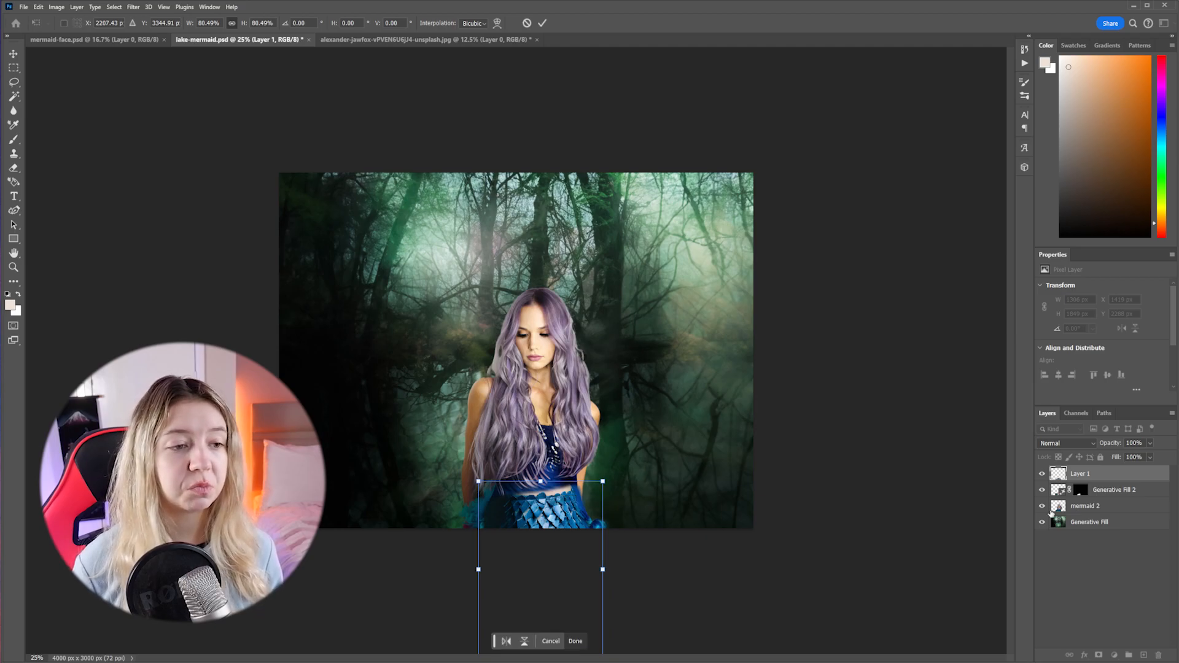
key("Return")
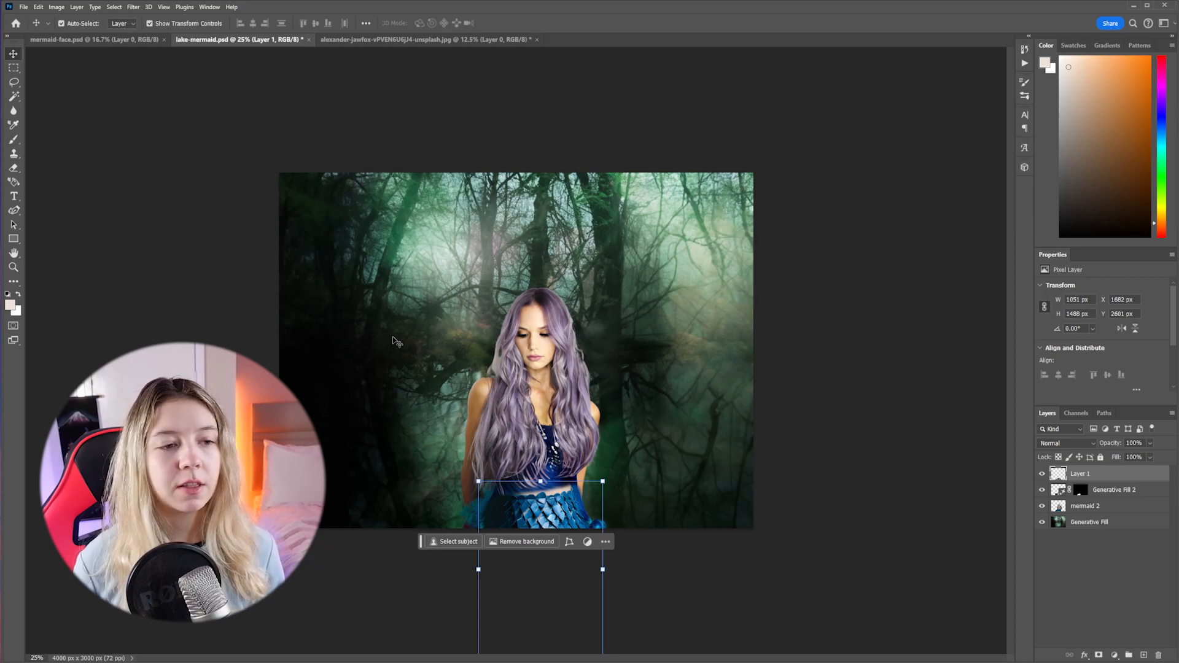
Lasso the bodice, run Generative Fill with "mermaid top", keep the third variation, and move the floating task bar off the image.
left_click_drag(572, 503, 580, 510)
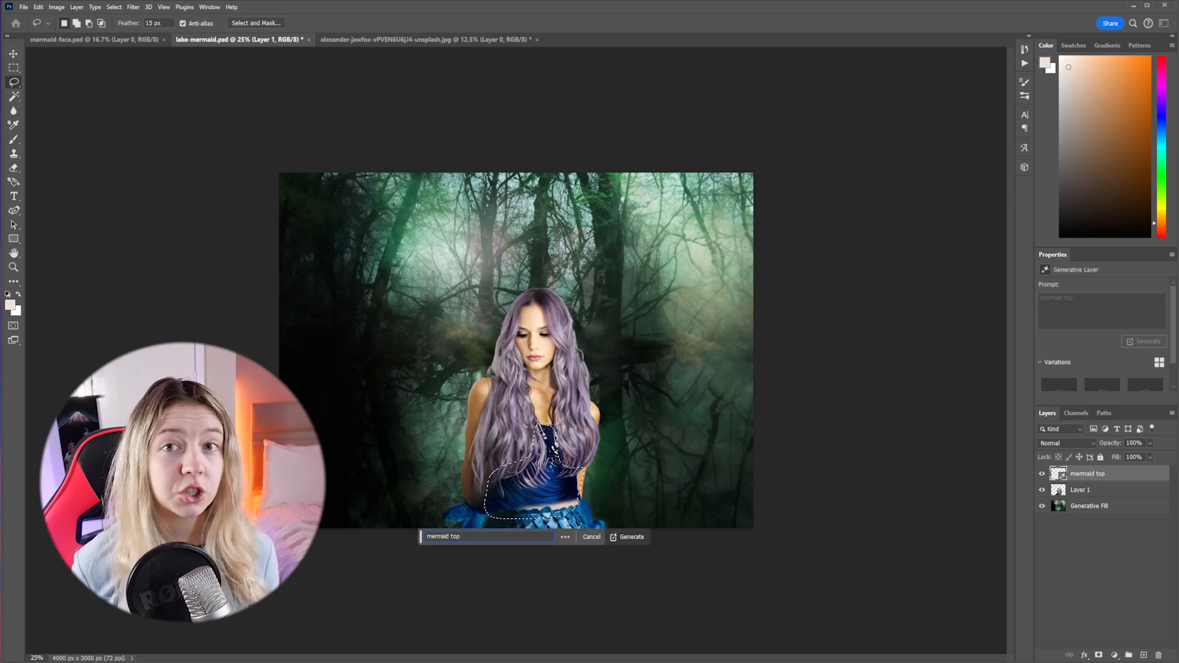
left_click(1129, 376)
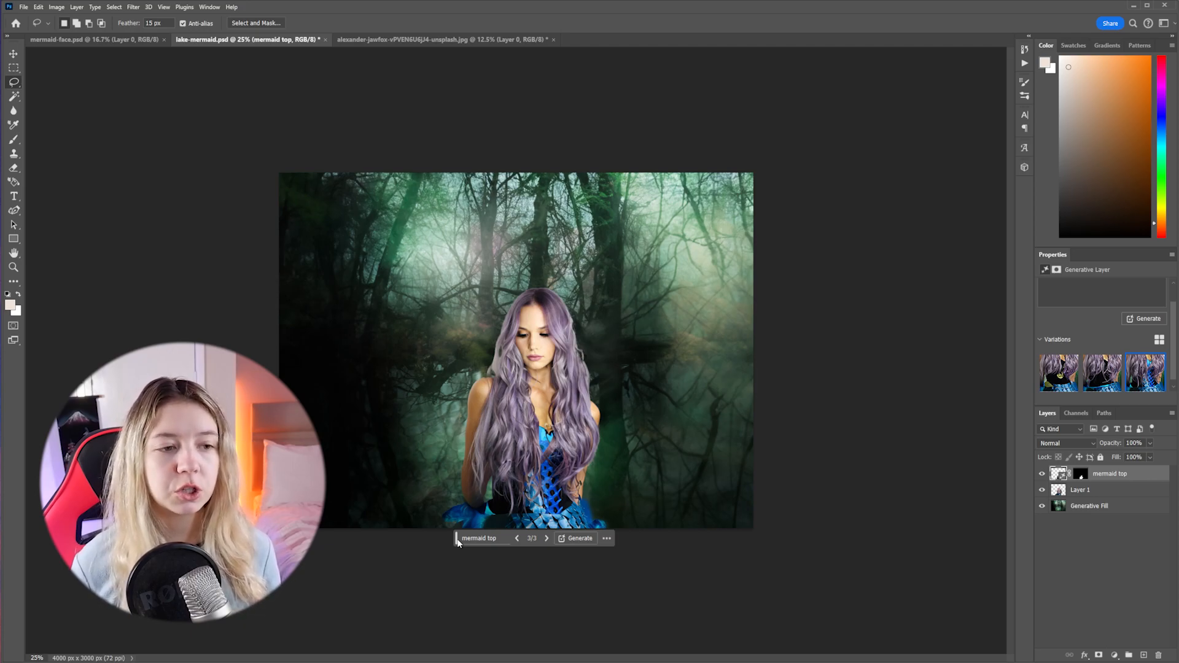
left_click_drag(458, 543, 609, 581)
Try a lower opacity on the mermaid top layer and toggle its visibility to compare.
left_click(1149, 442)
left_click_drag(1153, 456, 1128, 455)
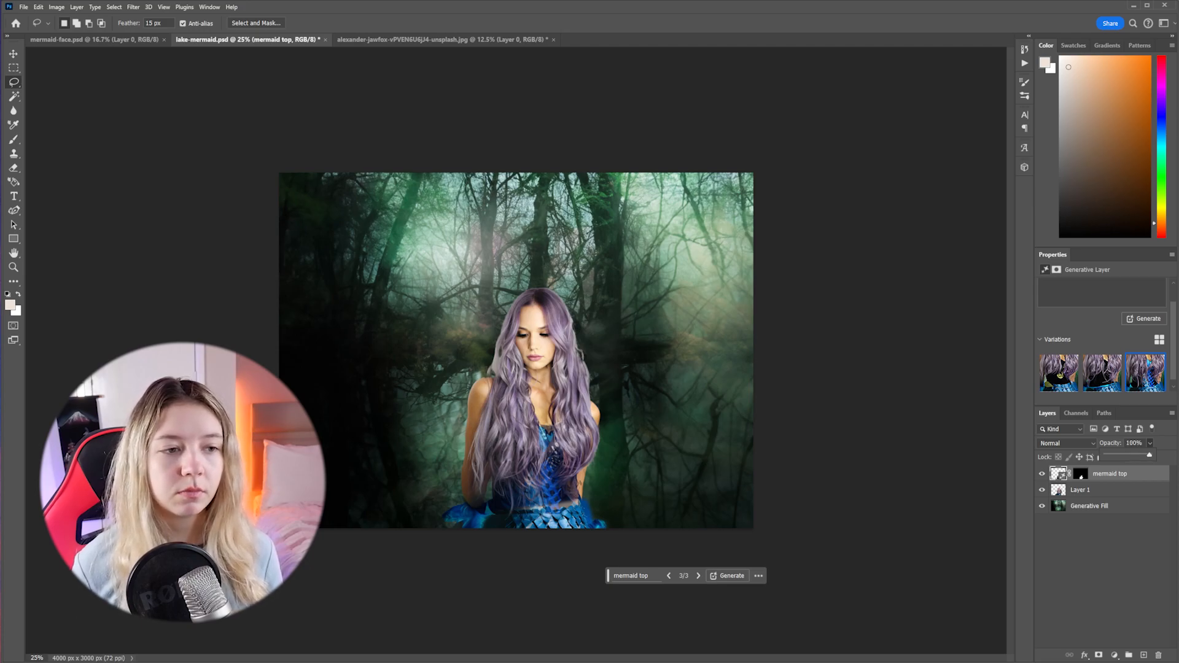
left_click(1041, 472)
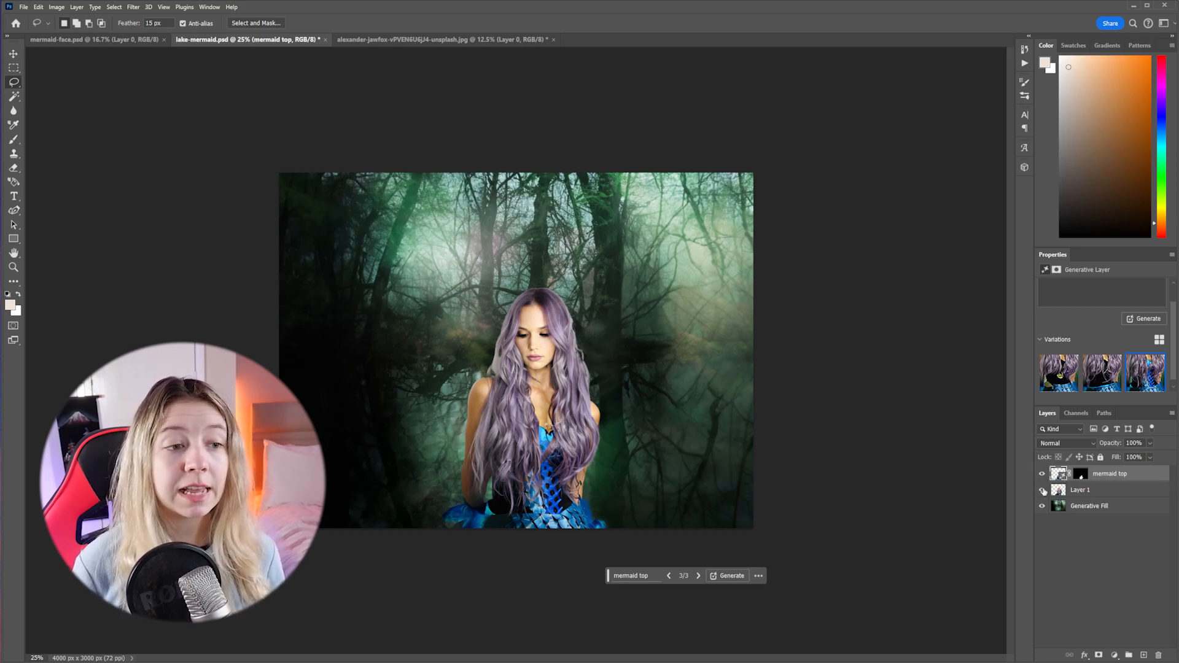
Lasso the bottom of the scales, run Generative Fill with "mermaid" with mermaid top and Layer 1 selected, and choose the first variation.
mouse_move(571, 497)
left_mouse_down()
mouse_move(494, 537)
mouse_move(491, 511)
left_mouse_up()
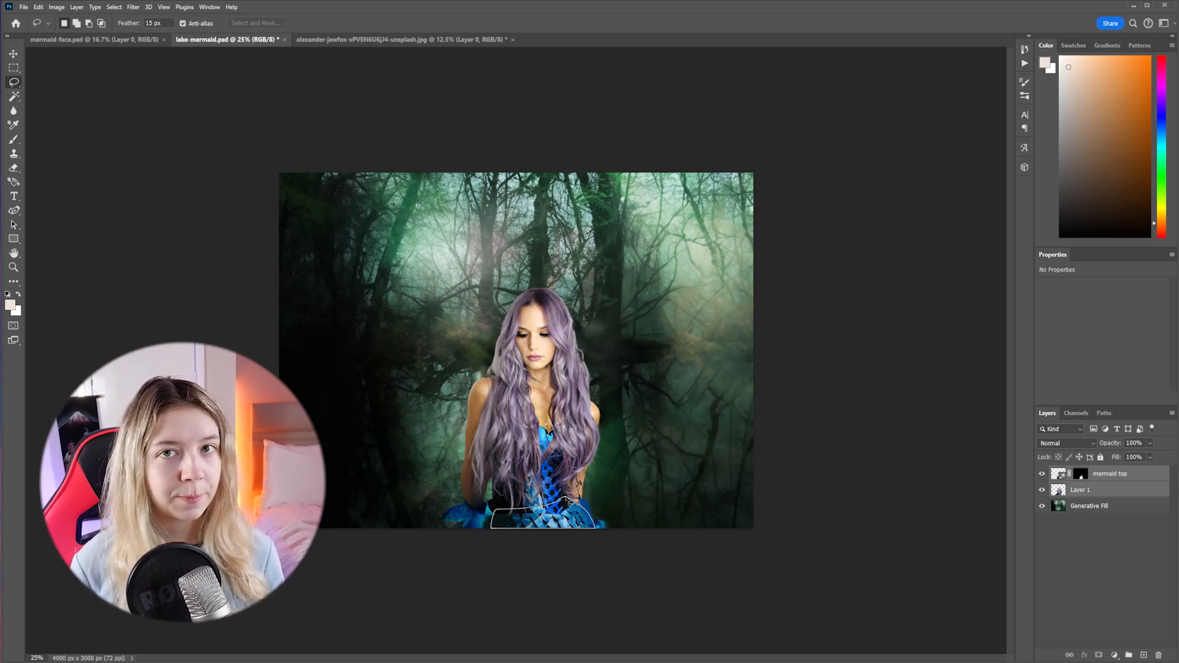
type("me")
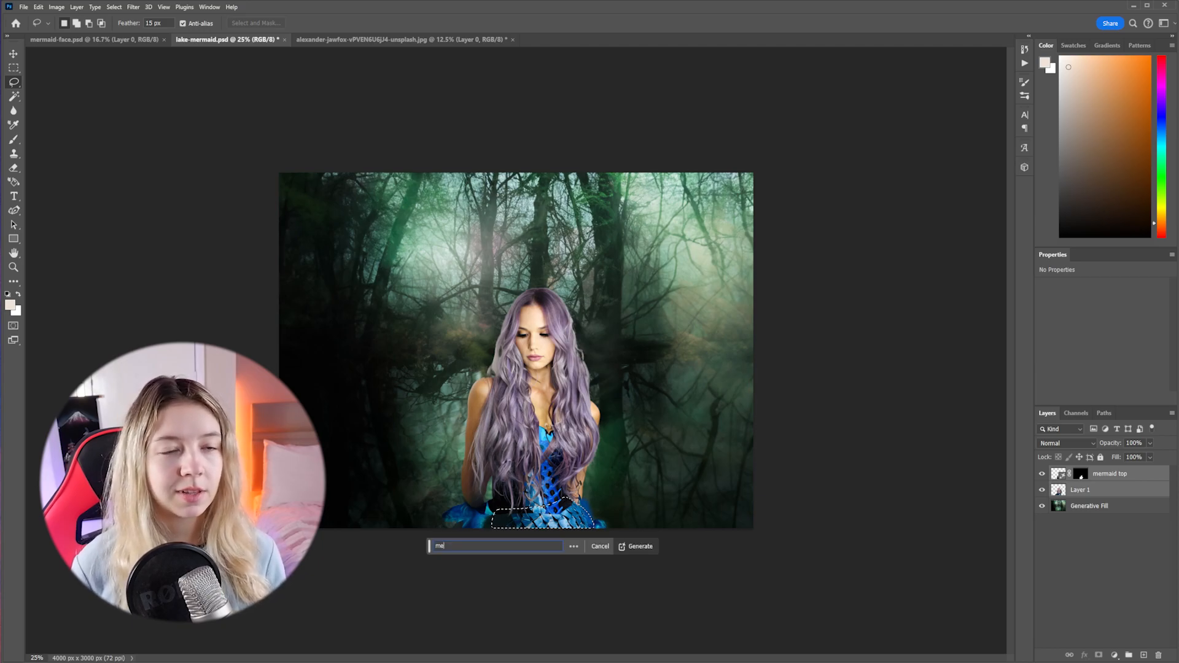
type("rmaid")
key("Return")
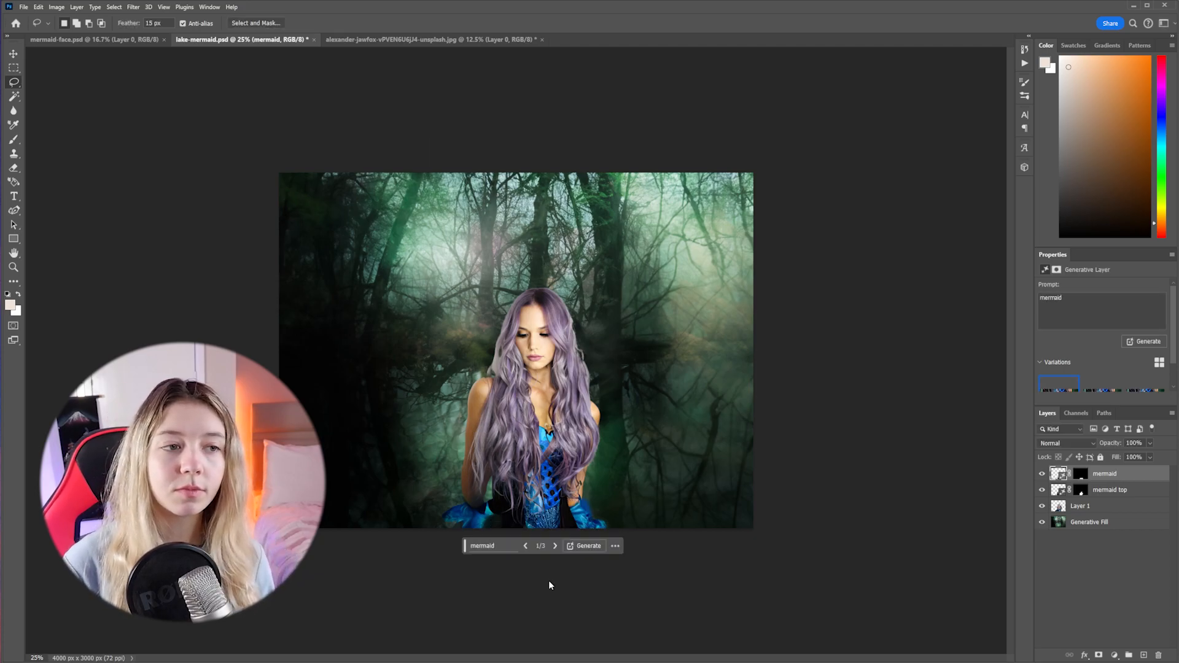
scroll(1095, 366, "down", 1)
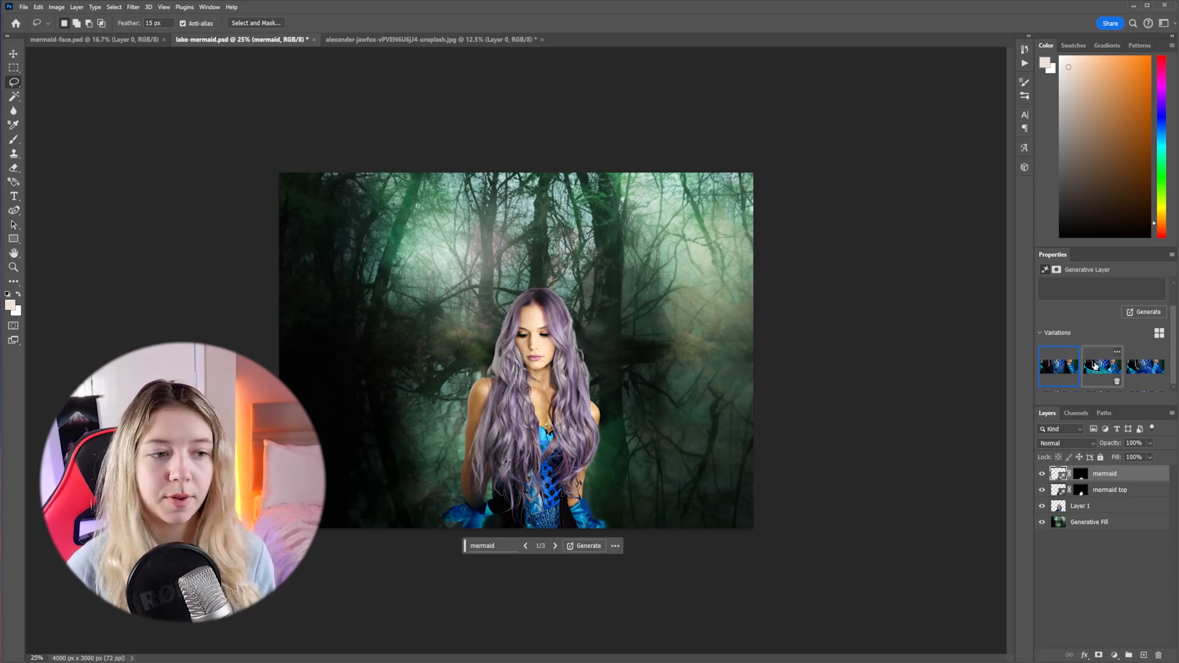
left_click(1095, 366)
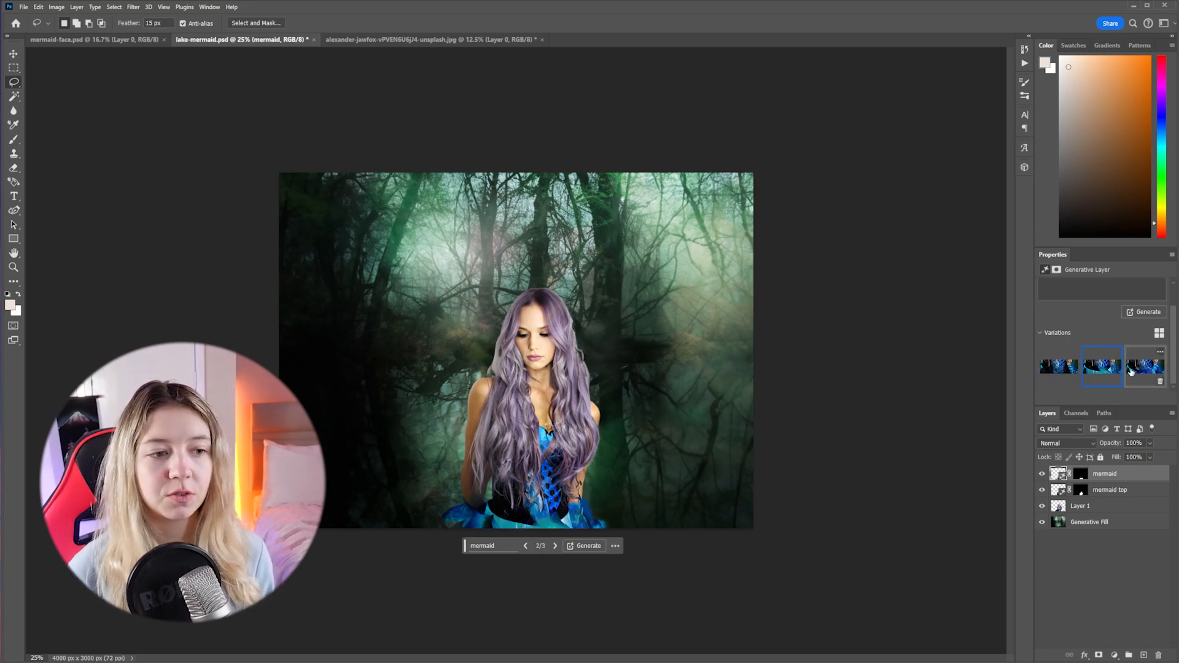
left_click(1065, 367)
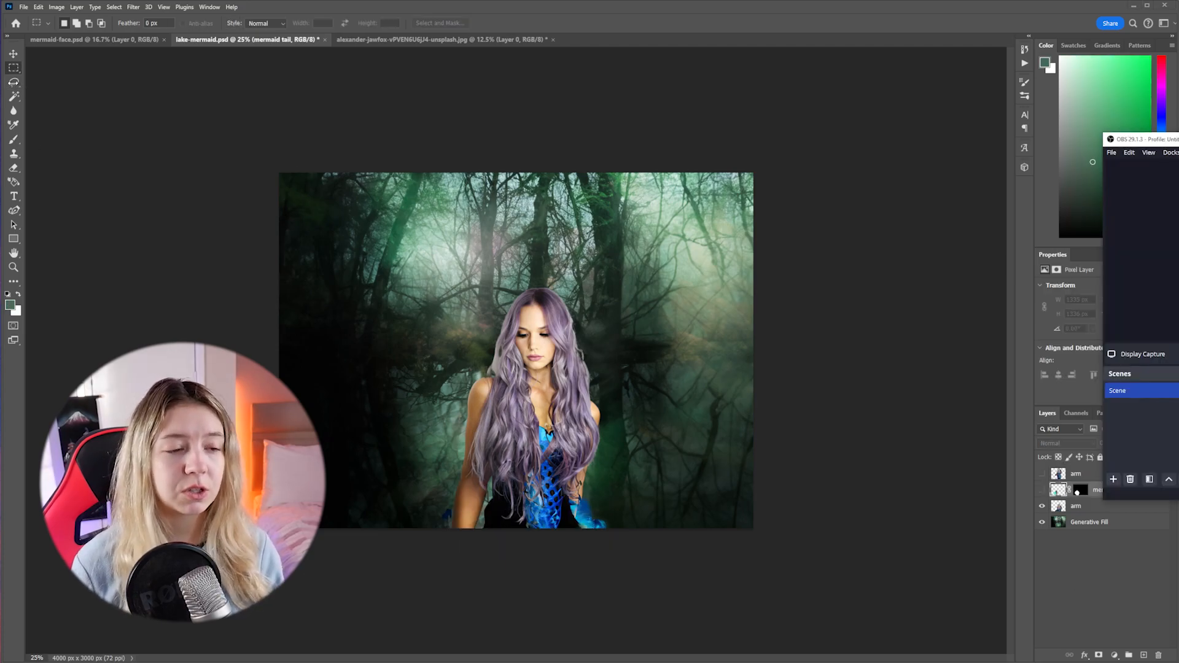
Lasso a tall area in the dark water beside the woman's left-hand arm and run Generative Fill with "mermaid tail".
left_click(13, 81)
left_click(19, 86)
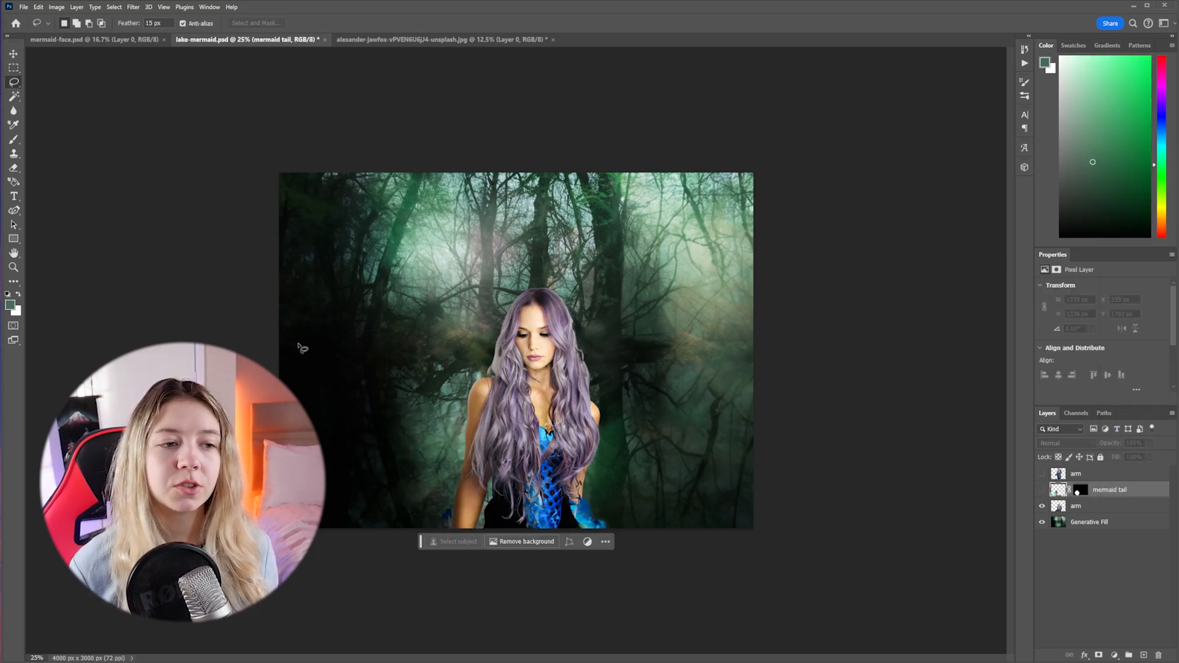
mouse_move(451, 528)
left_mouse_down()
mouse_move(466, 444)
mouse_move(454, 402)
mouse_move(425, 358)
mouse_move(388, 345)
mouse_move(357, 355)
mouse_move(326, 499)
mouse_move(379, 532)
mouse_move(452, 534)
left_mouse_up()
left_click(335, 547)
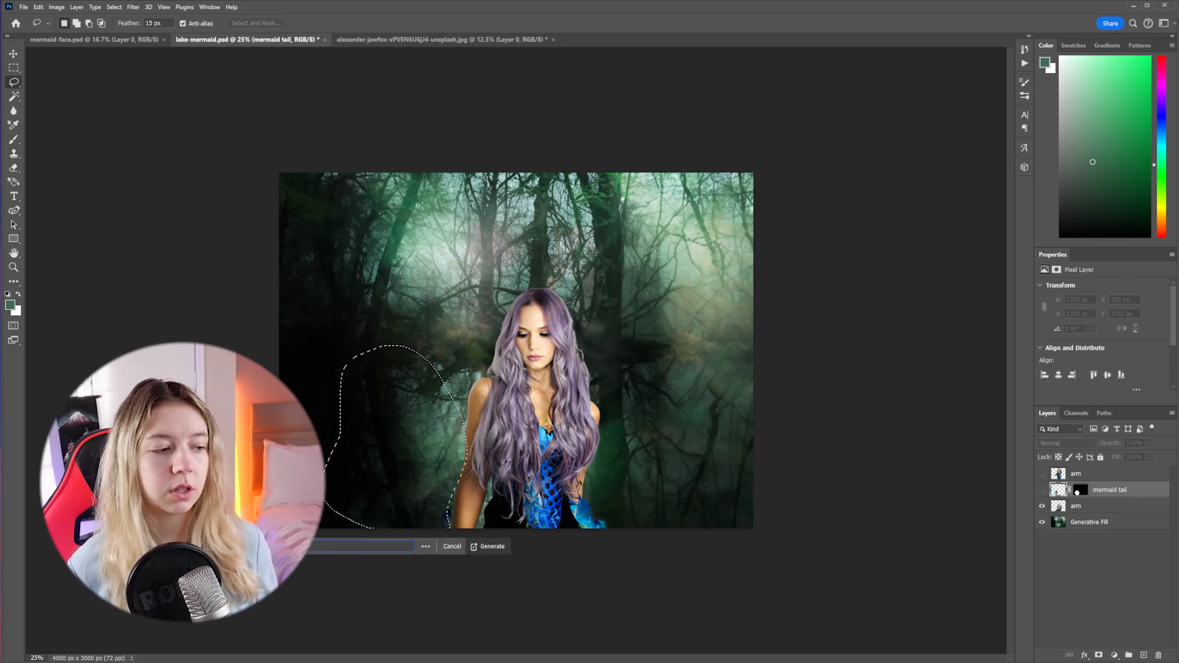
type("mermaid tail")
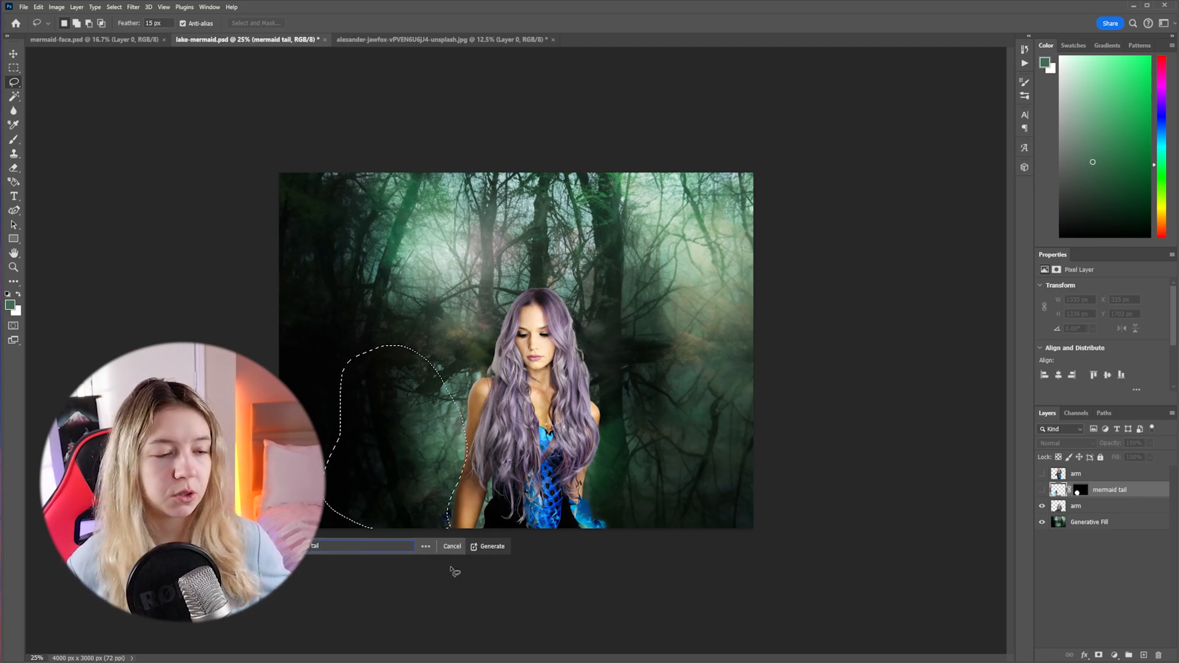
left_click(491, 544)
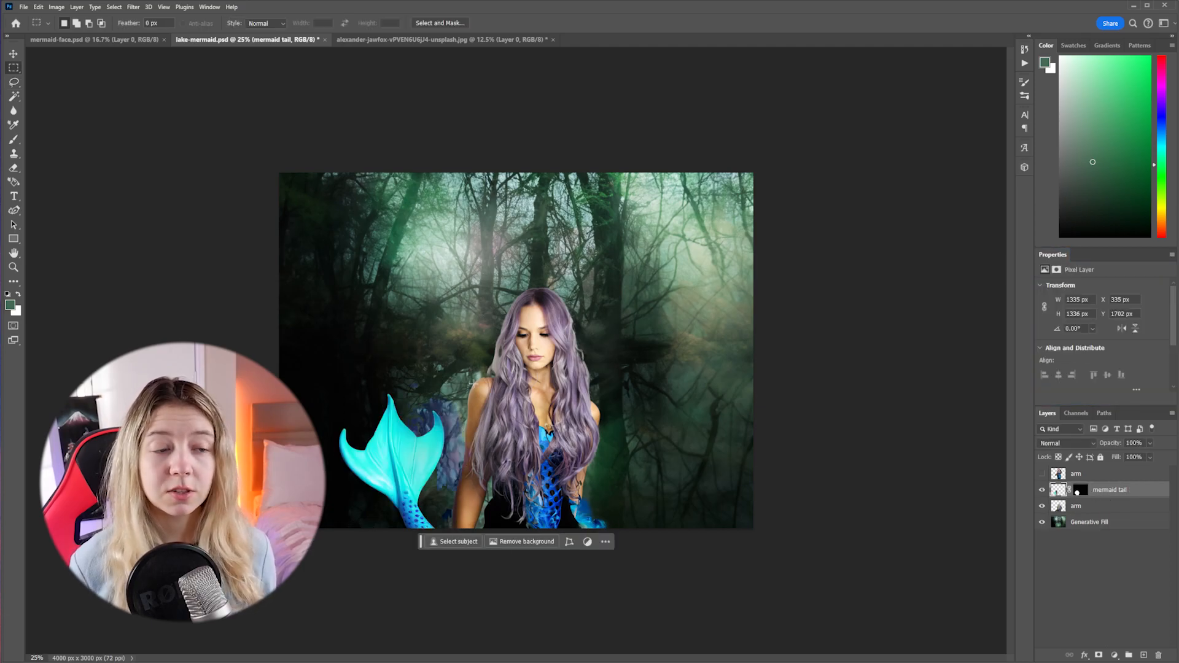
Select the leftover blue patch beside the tail on the mermaid tail layer with the Magic Wand and remove it.
left_click(13, 98)
left_click(453, 473)
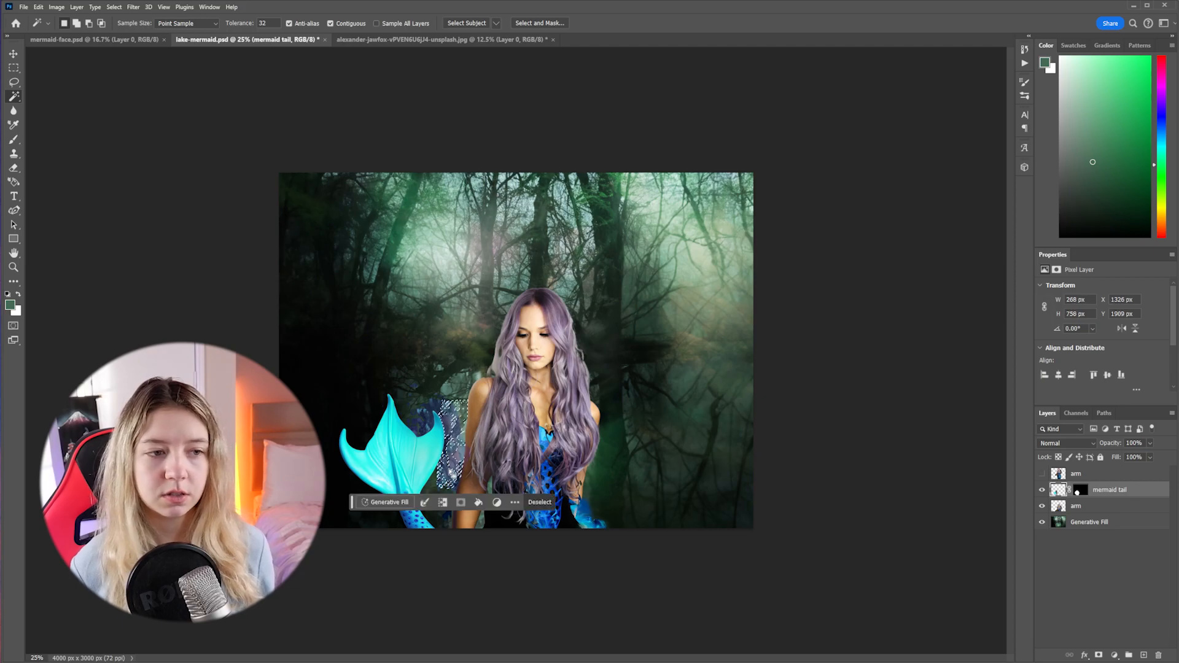
key("m")
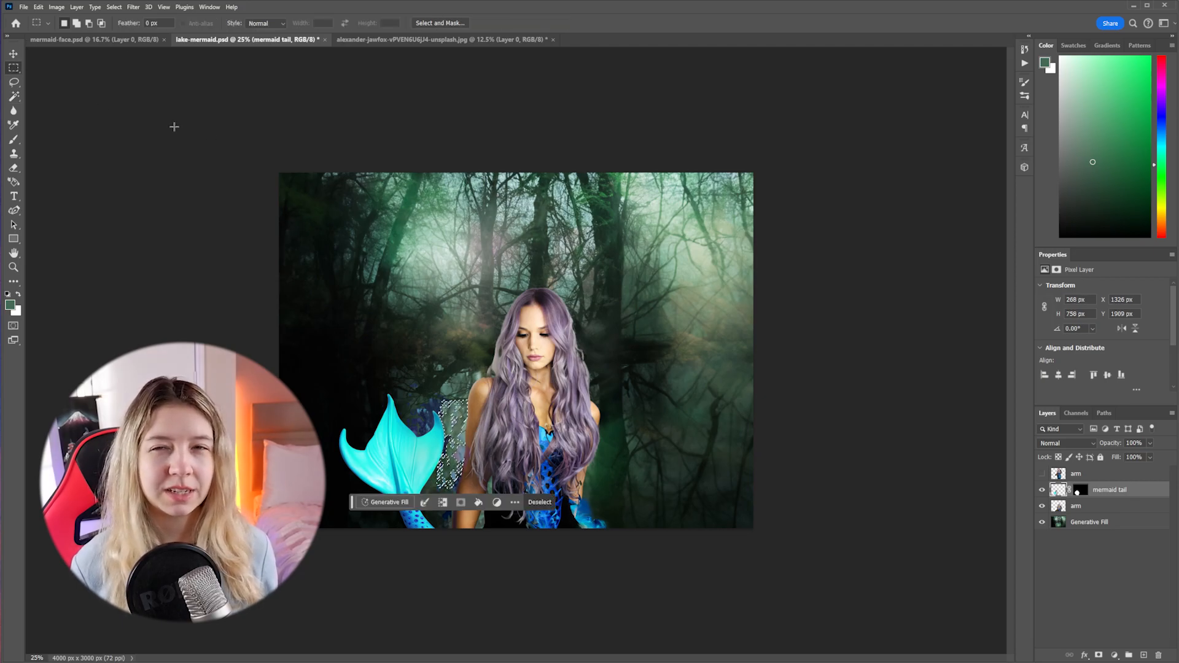
left_click(152, 119)
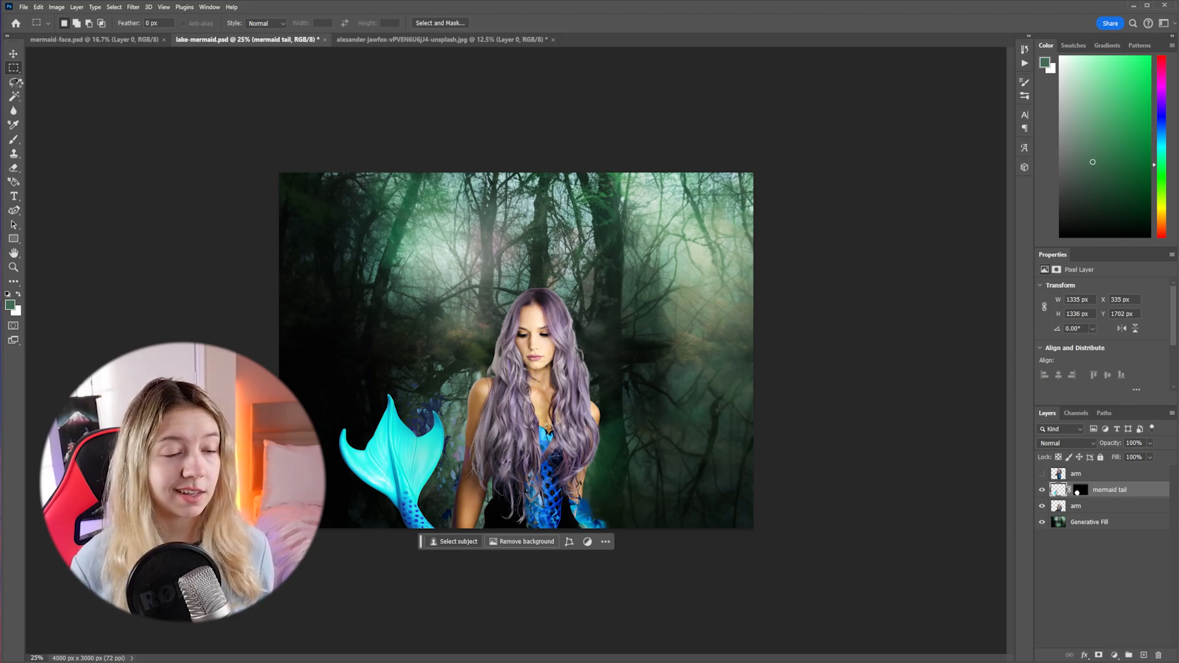
Darken the mermaid tail using Brightness/Contrast with brightness -116 and contrast -19, and toggle the woman's layer visibility to check.
left_click(56, 7)
mouse_move(82, 31)
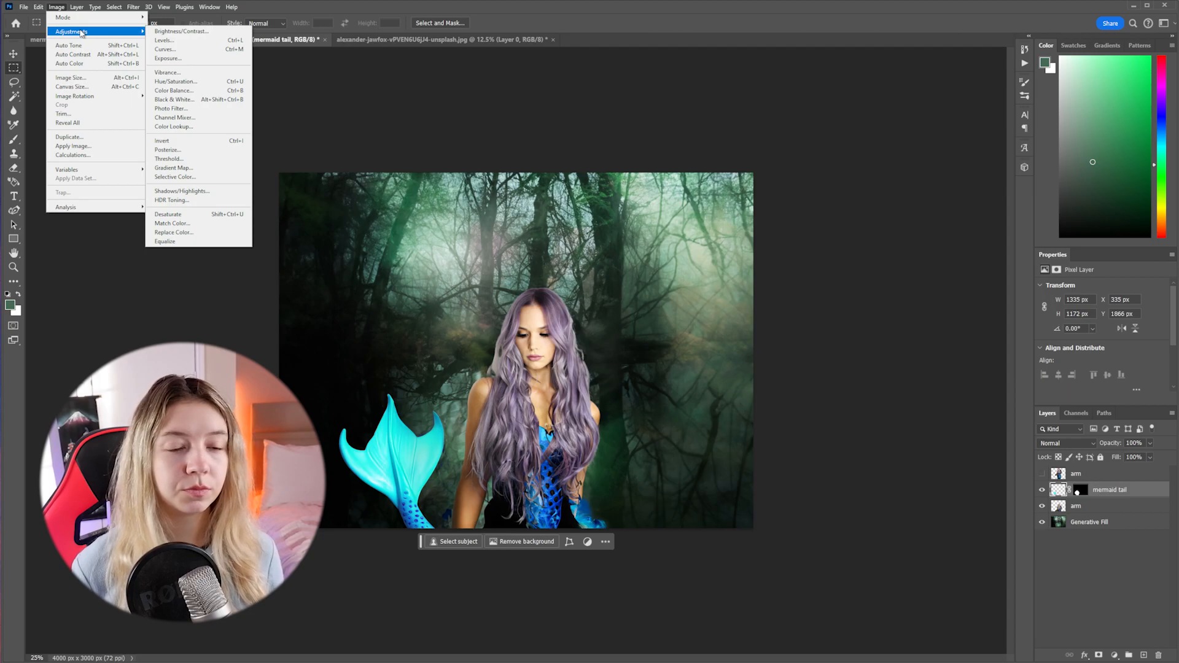
left_click(191, 31)
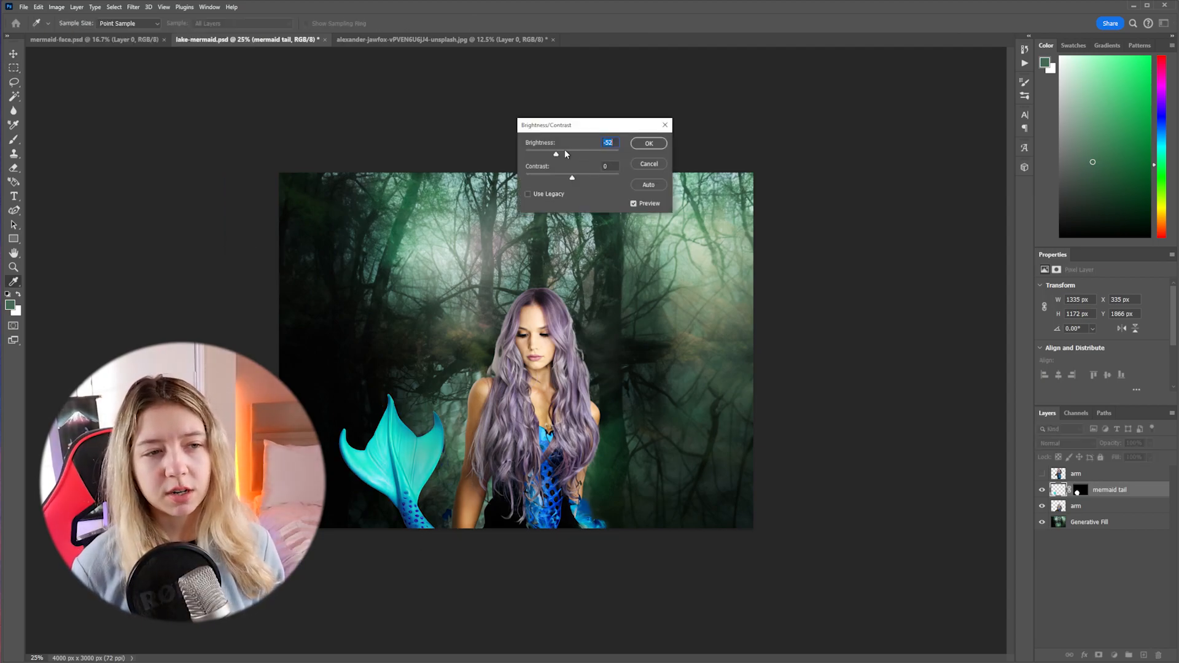
left_click_drag(565, 151, 552, 152)
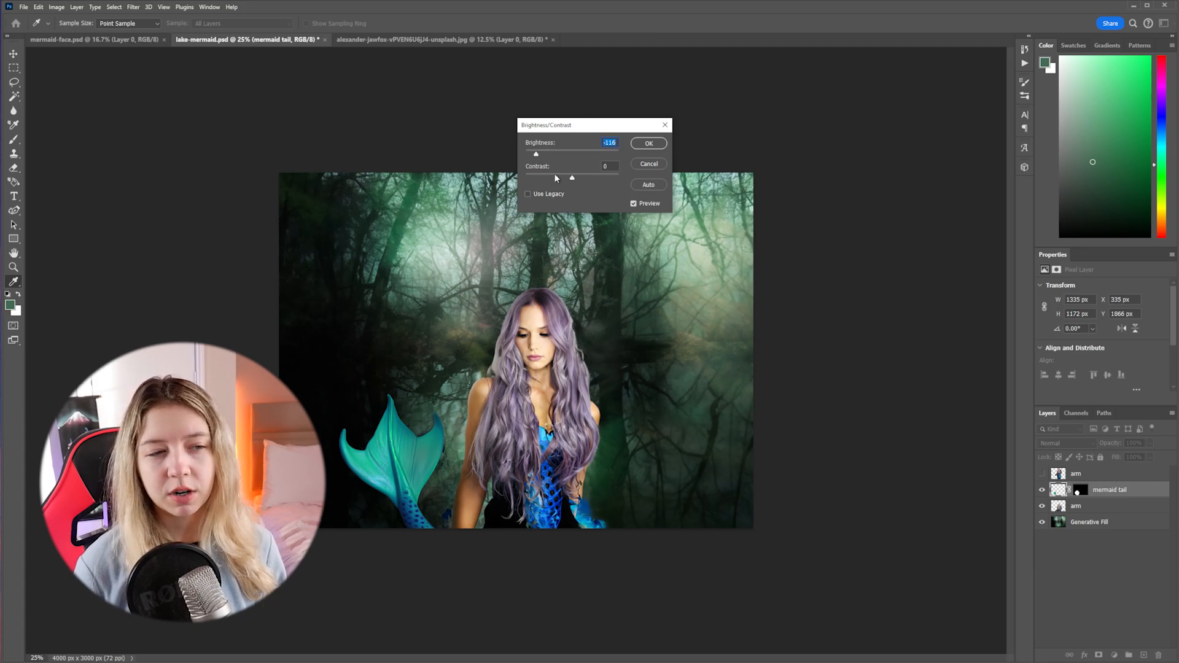
left_click(555, 175)
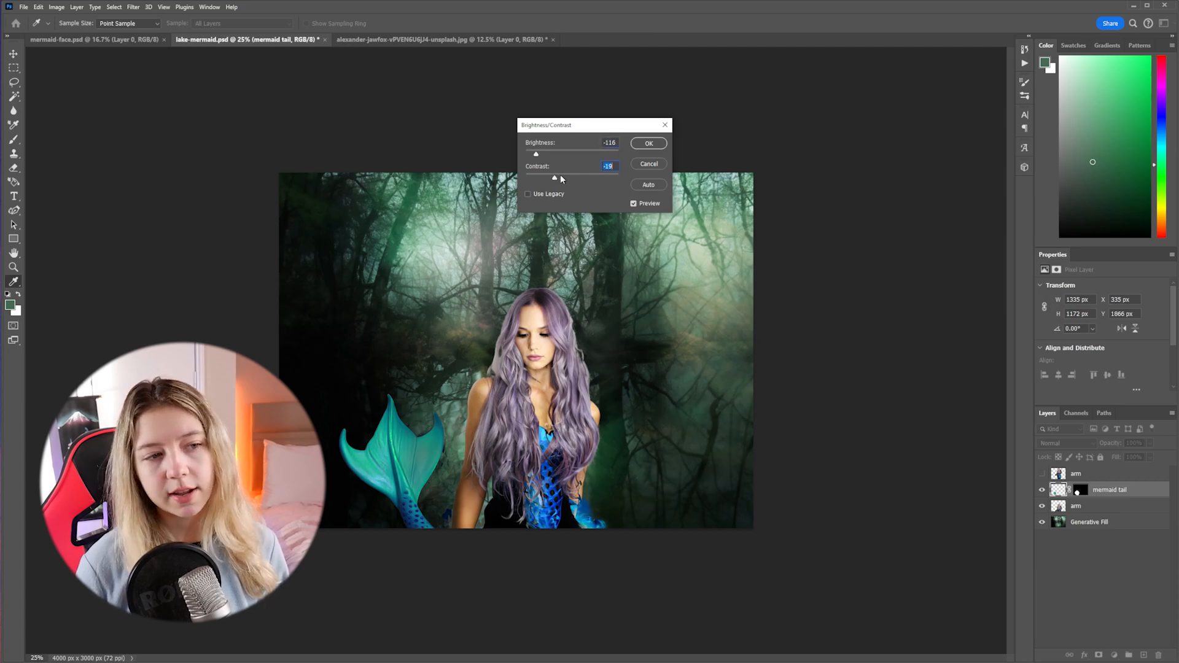
left_click(648, 143)
left_click(1042, 506)
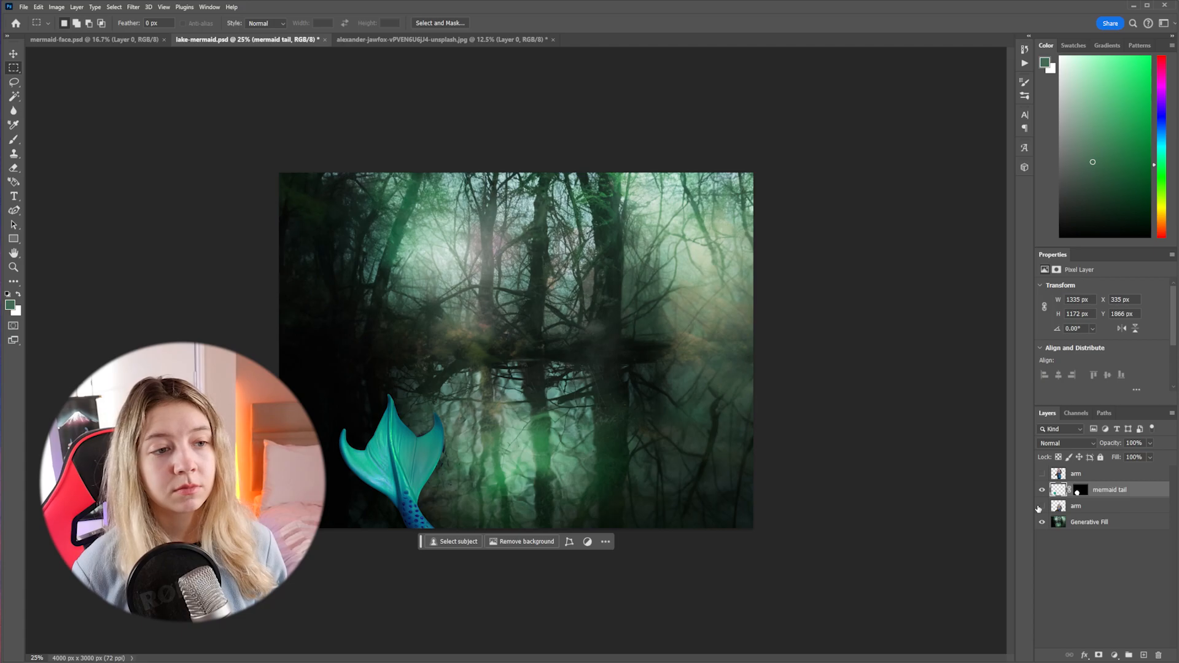
left_click(1042, 506)
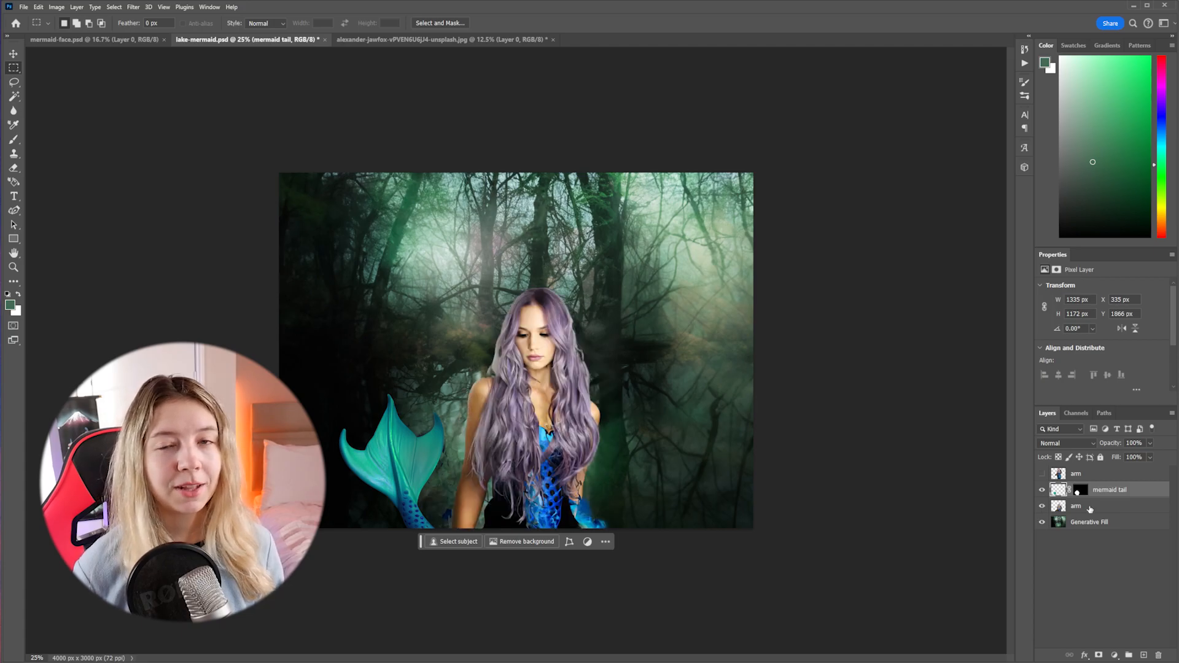
Start Match Color on the visible arm layer with lake-mermaid.psd as the source and its Generative Fill layer as reference.
left_click(1090, 510)
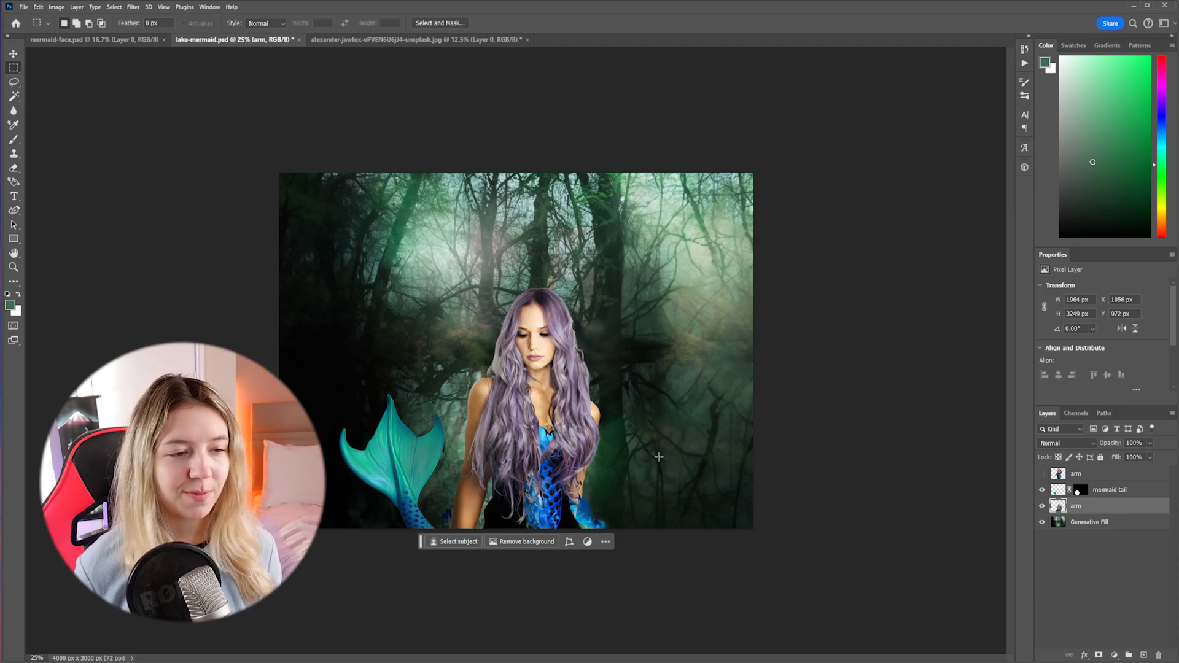
left_click(94, 7)
mouse_move(57, 8)
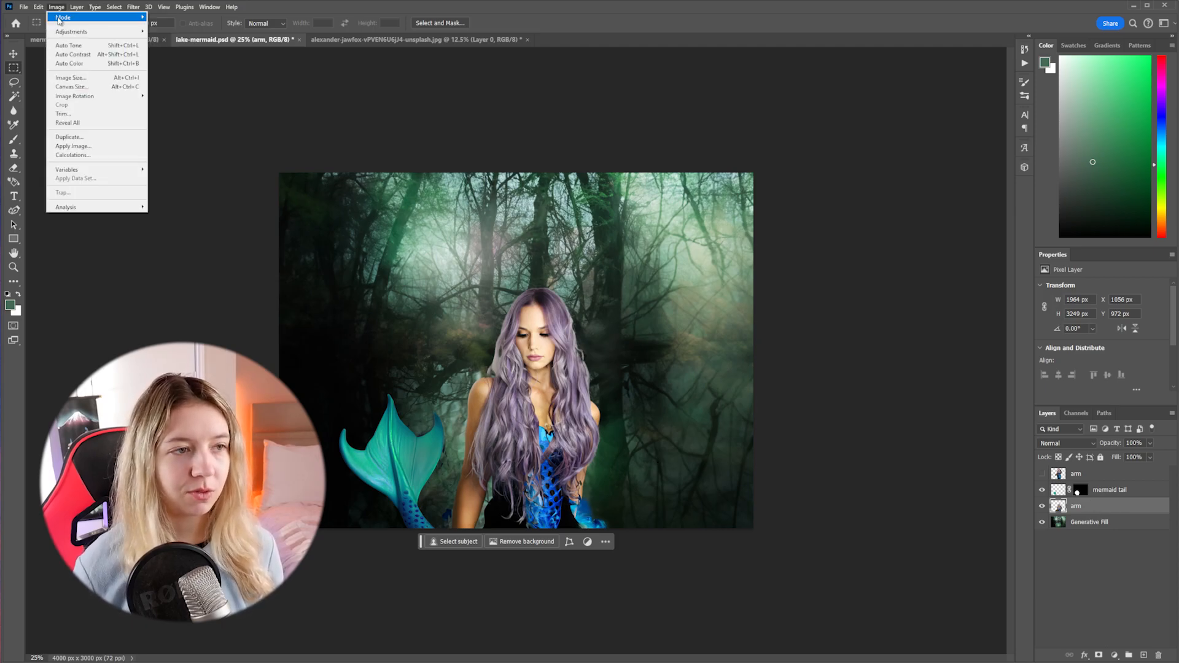
mouse_move(74, 31)
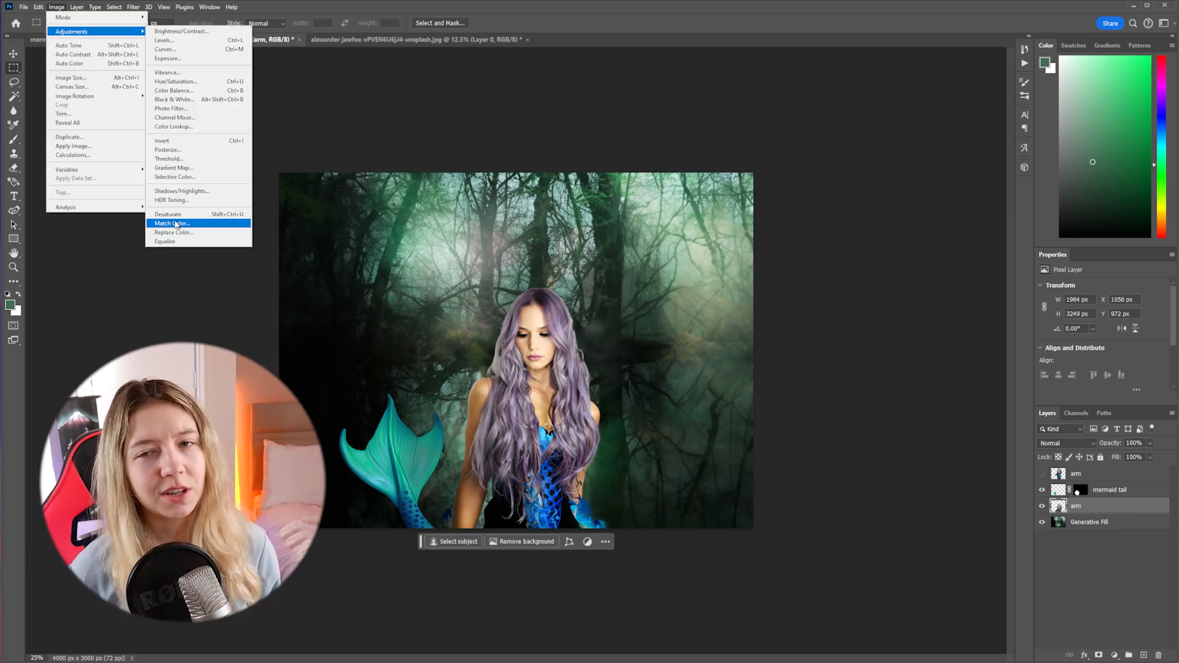
left_click(178, 223)
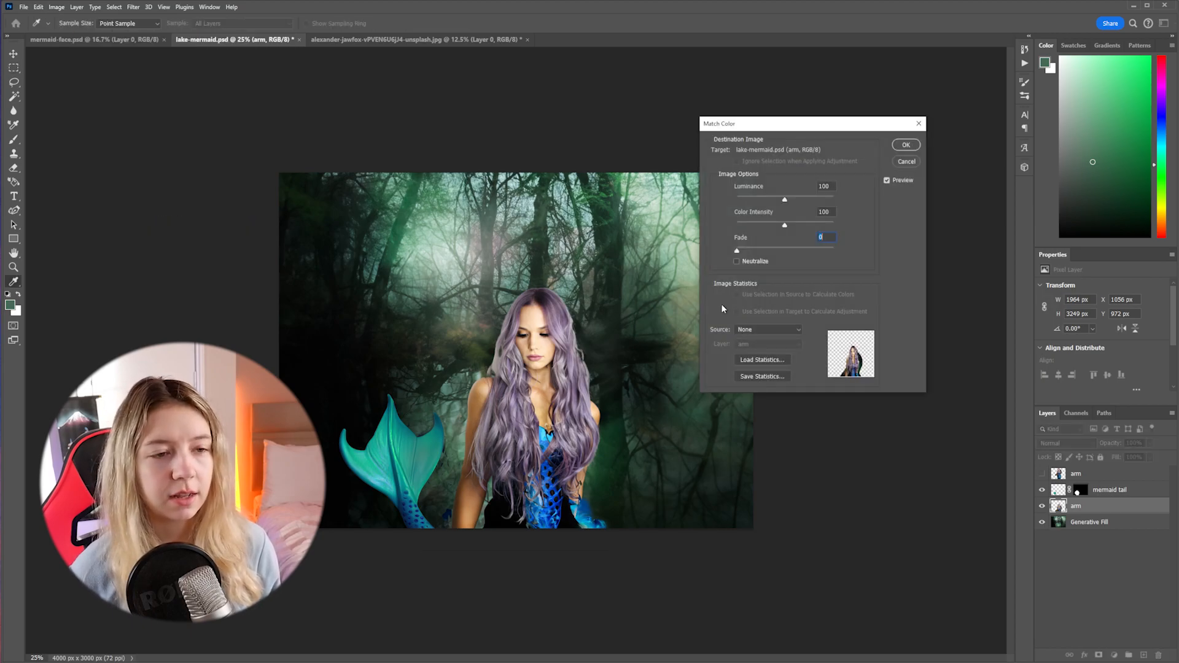
left_click(765, 329)
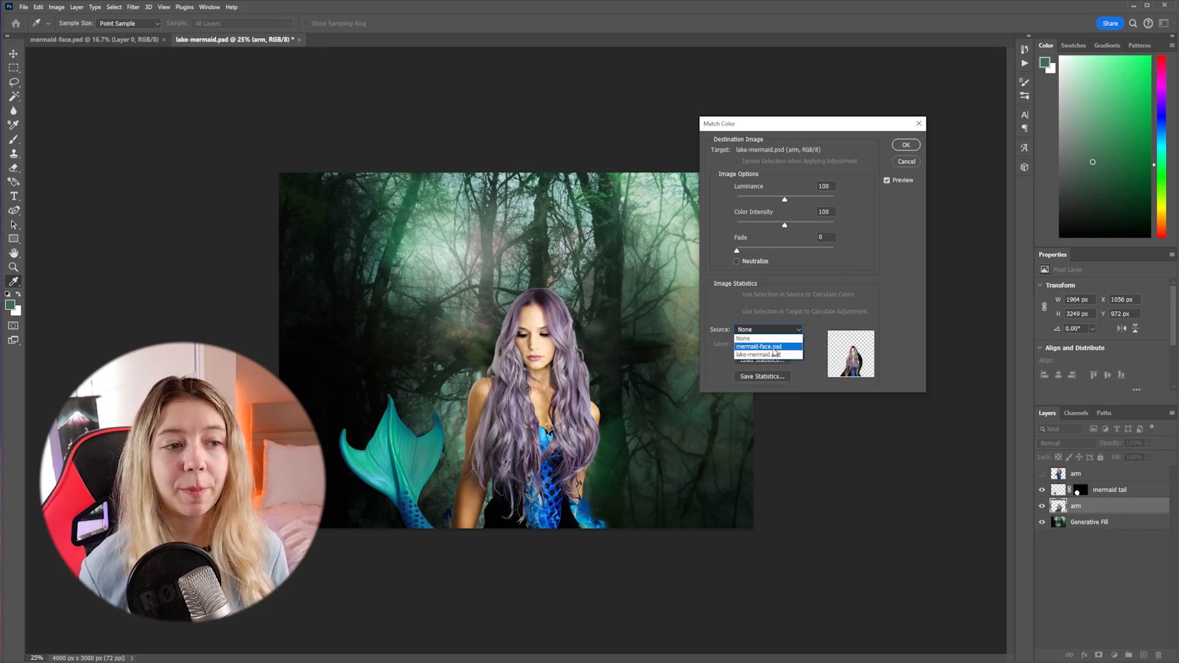
left_click(775, 355)
left_click(768, 344)
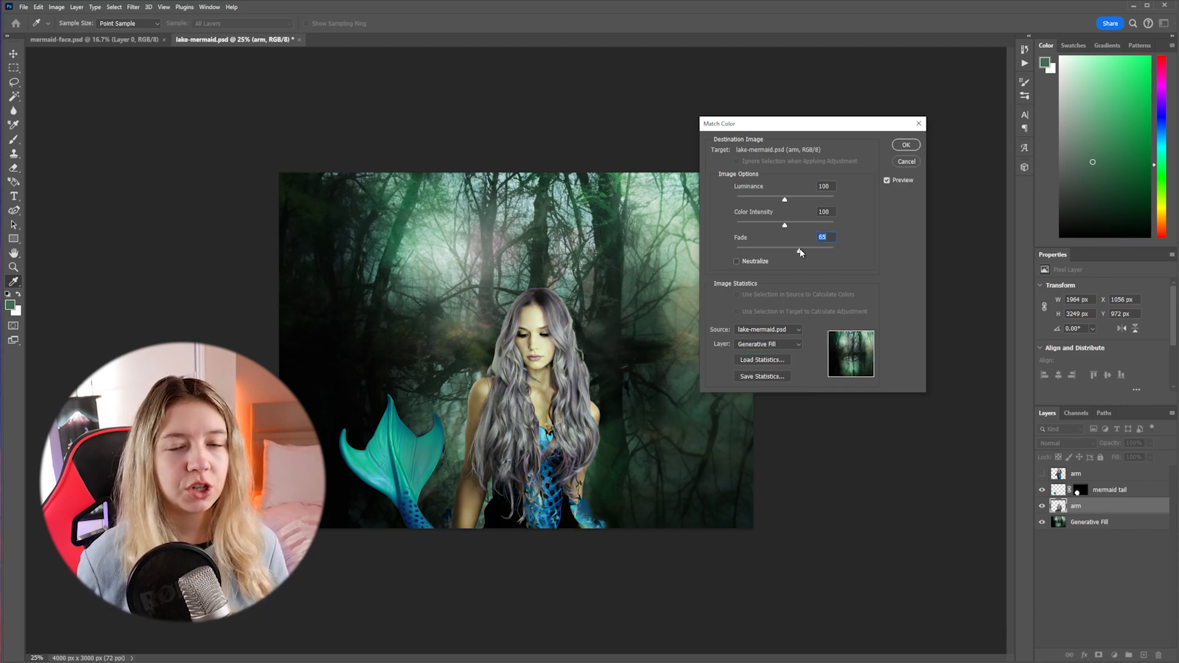
Set the Match Color fade to 70, color intensity to 110 and luminance to 114, and apply it to the woman.
left_click_drag(800, 252, 806, 252)
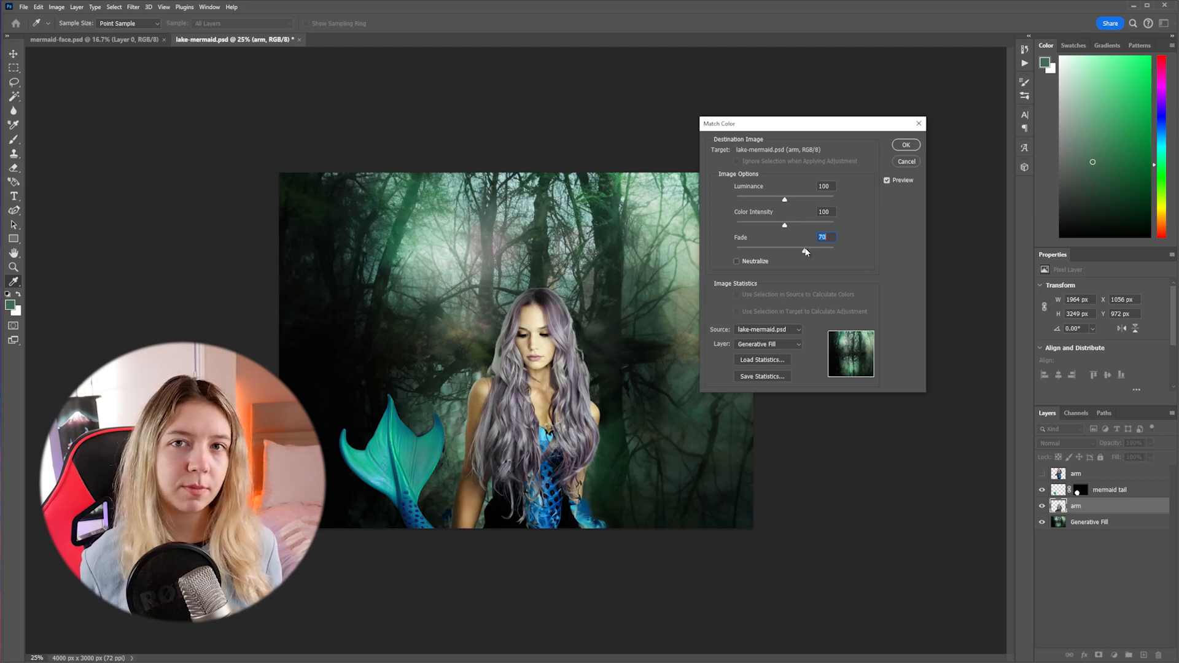
left_click(798, 223)
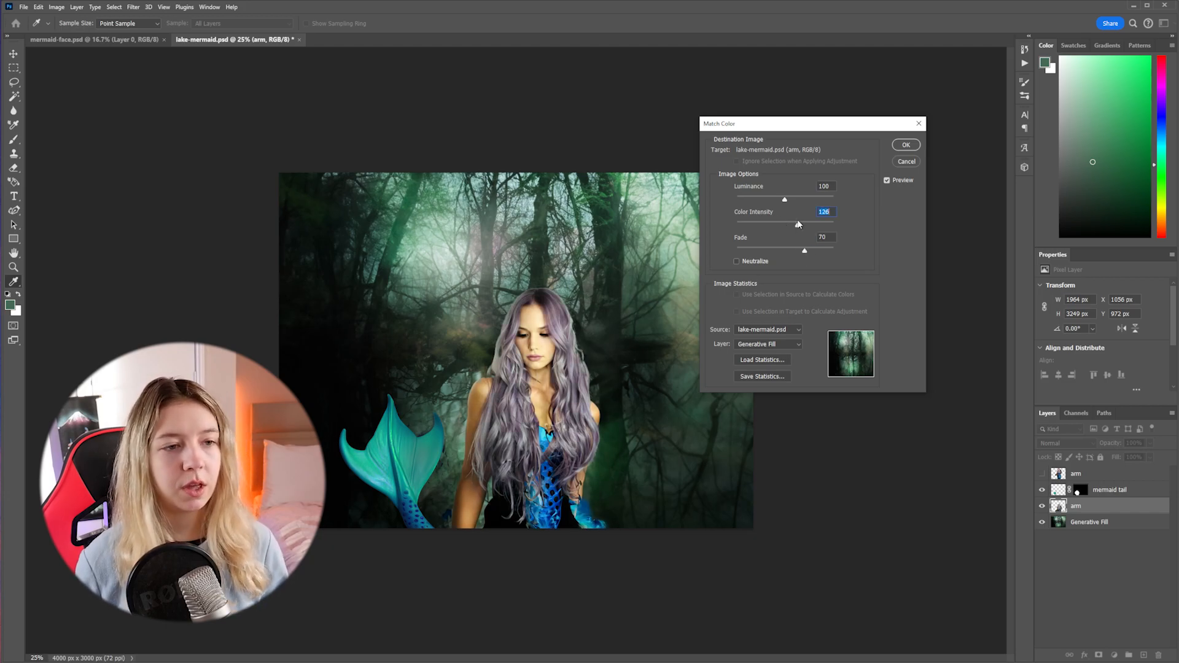
left_click_drag(798, 224, 789, 226)
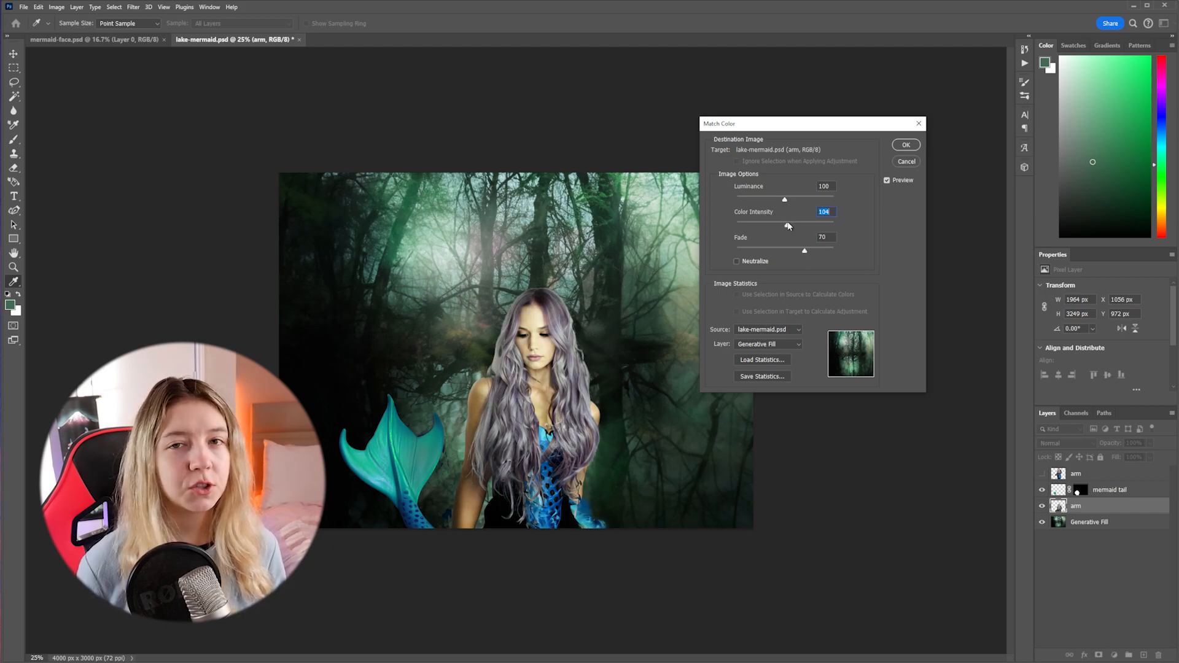
left_click(790, 221)
left_click(792, 199)
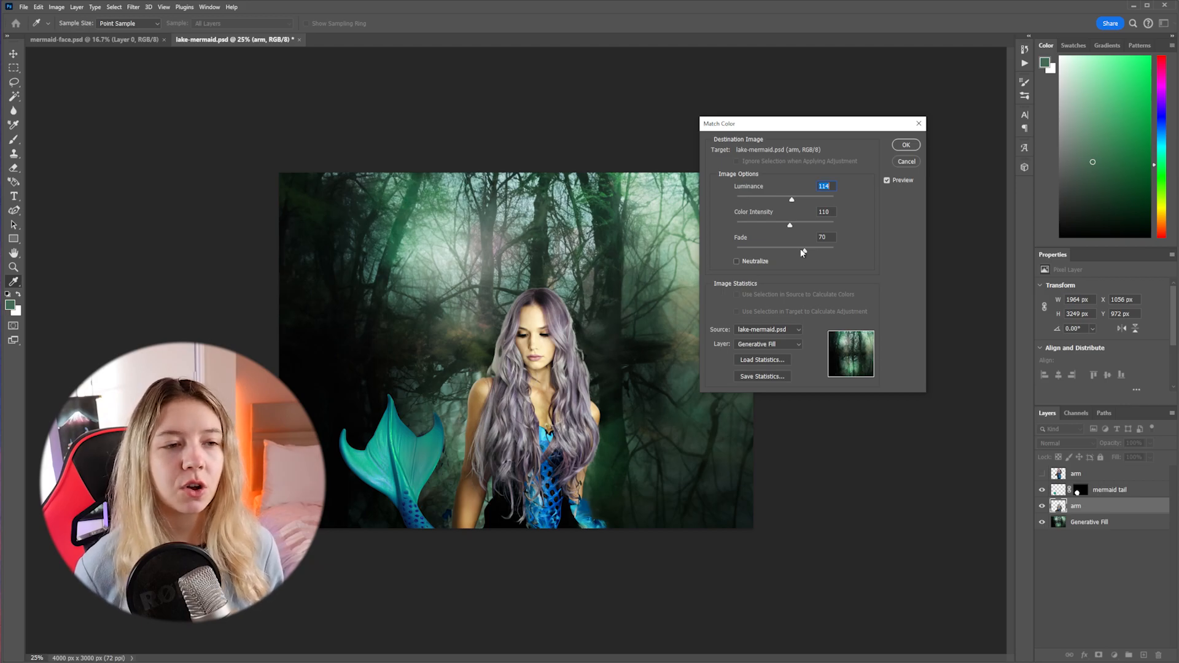
key("Return")
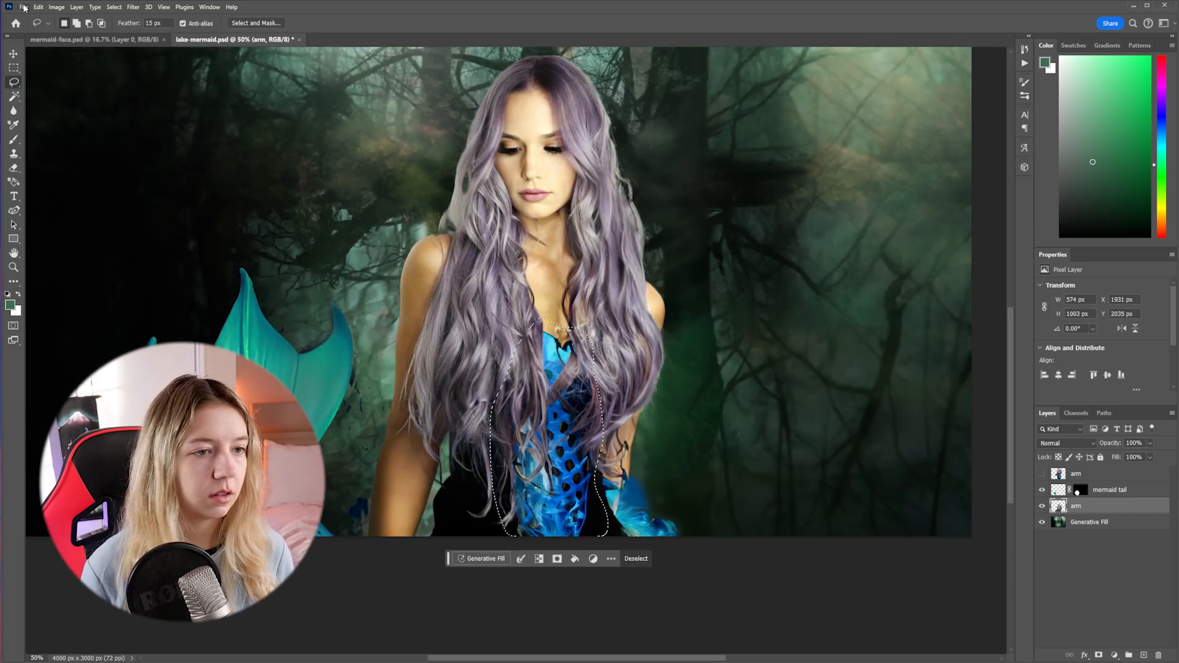
Recolor the selected bodice scales using Hue/Saturation with hue -31 and saturation -38, and clear the selection.
left_click(61, 7)
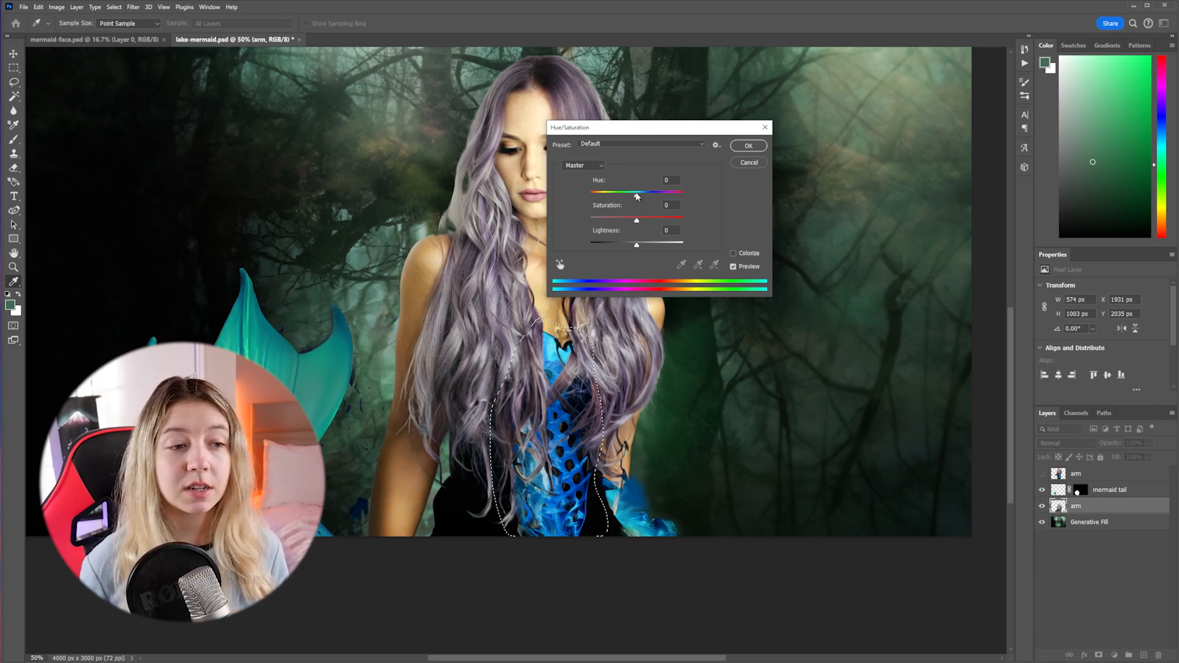
mouse_move(637, 196)
left_mouse_down()
mouse_move(605, 196)
mouse_move(624, 199)
left_mouse_up()
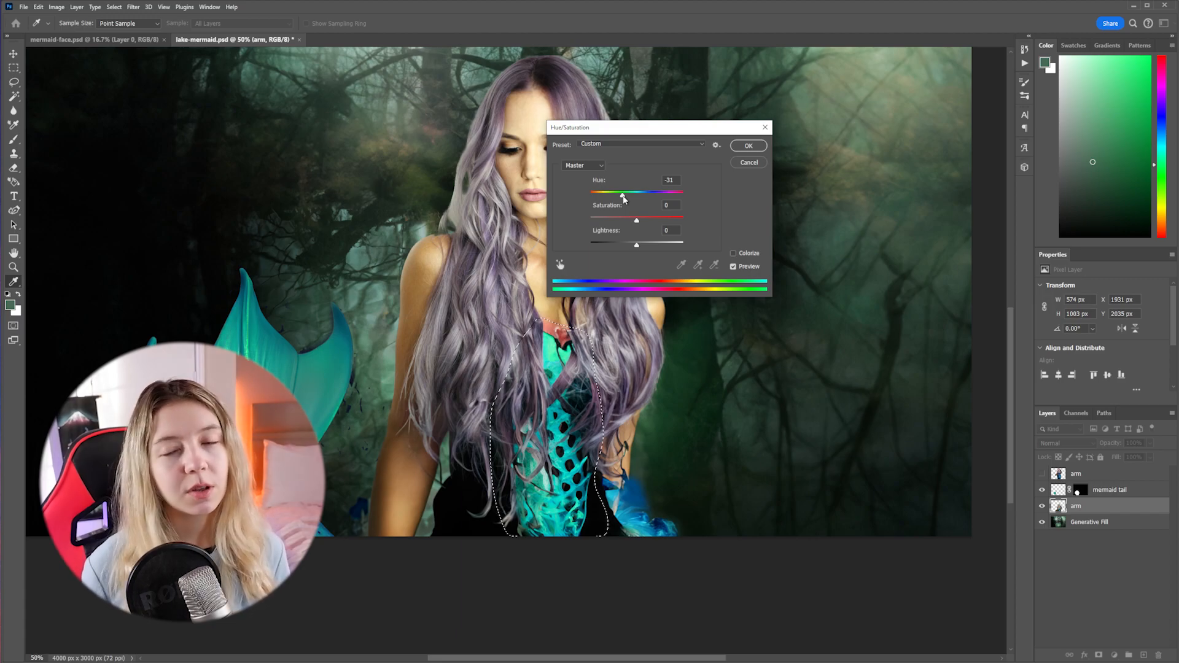
left_click_drag(636, 220, 619, 220)
left_click_drag(641, 129, 854, 147)
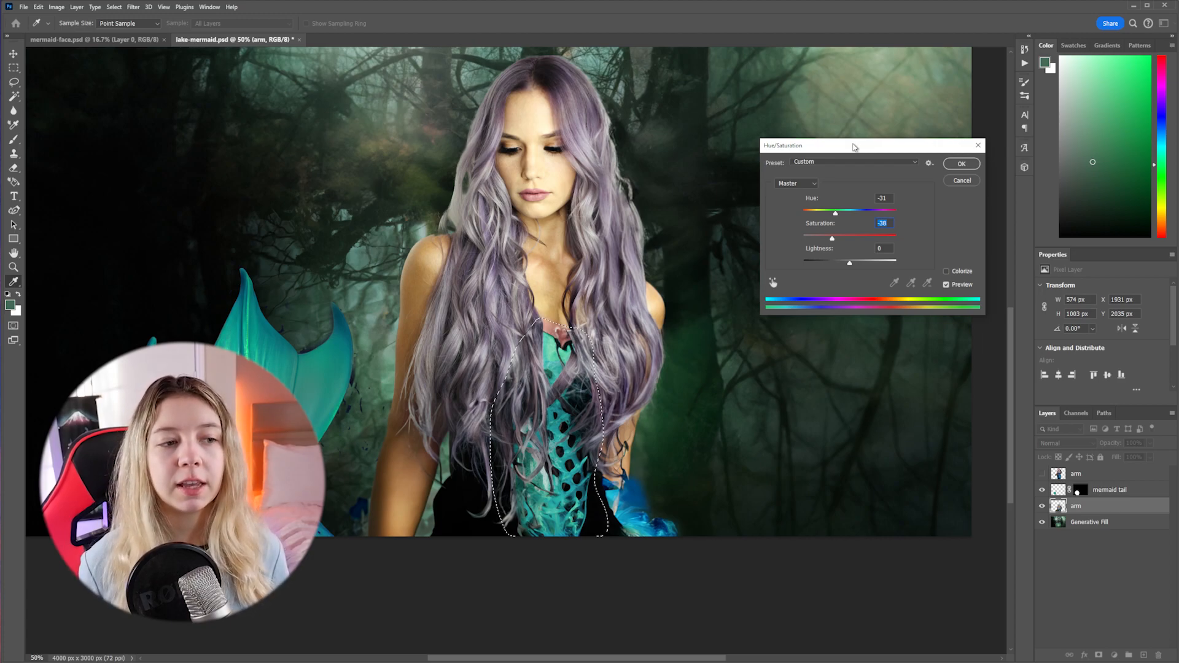
key("Return")
key("ctrl+d")
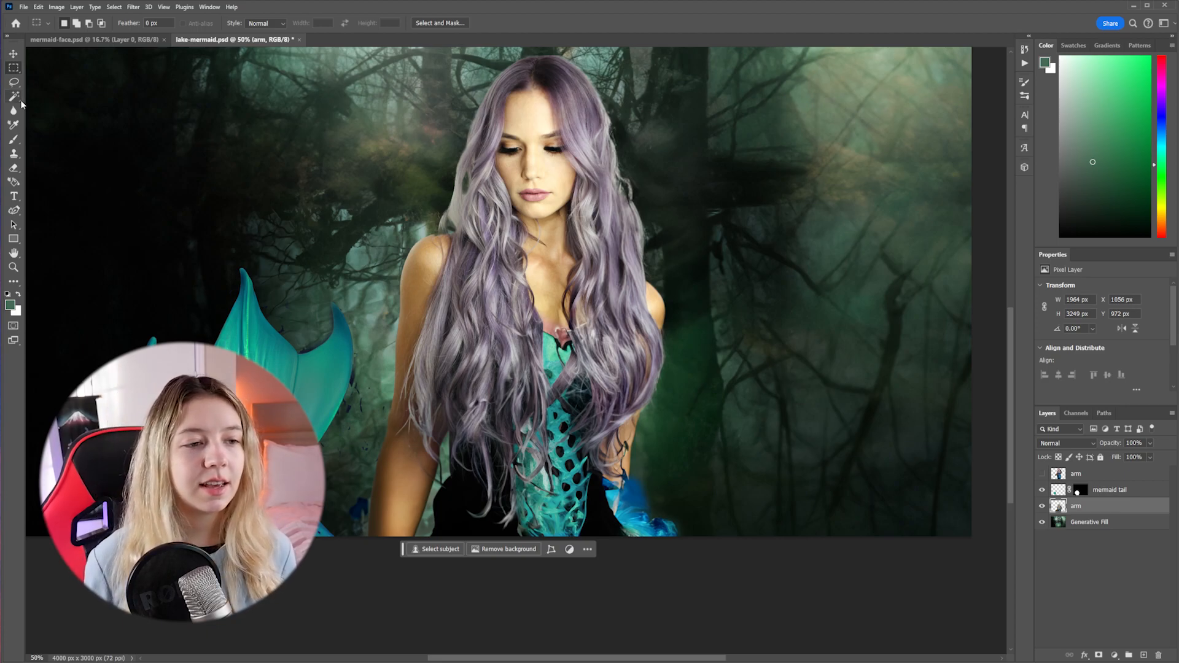
Lasso the blue fin at the image's lower edge beside the bodice and shift its hue toward teal with Hue/Saturation.
left_click(13, 82)
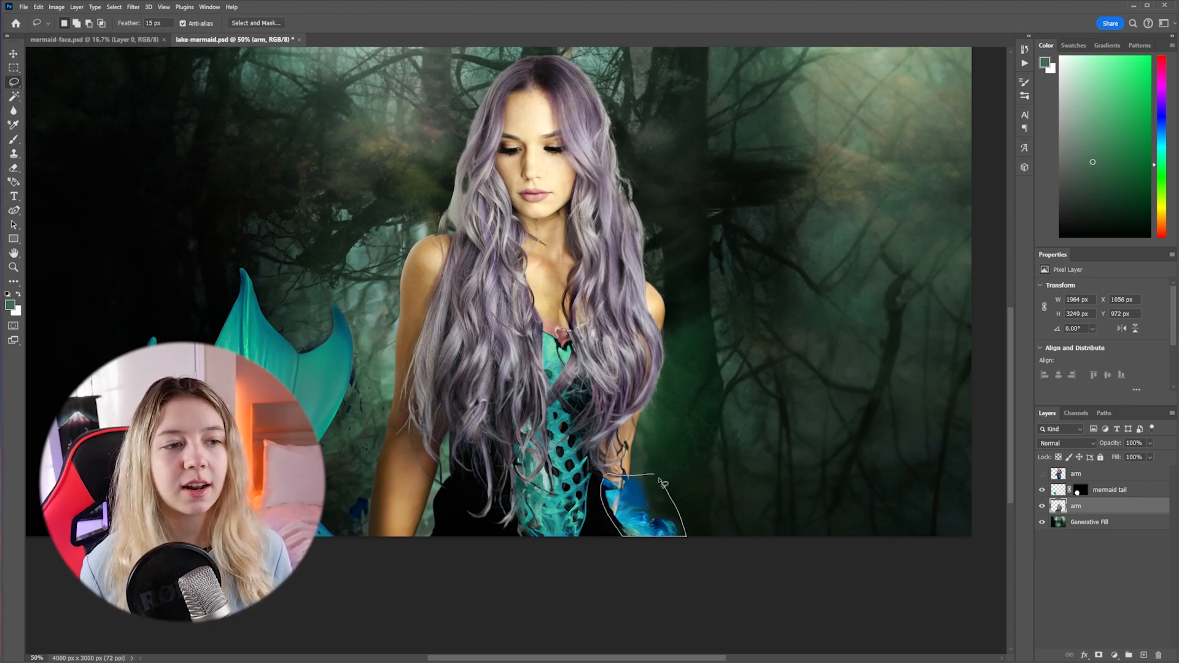
left_click_drag(645, 475, 611, 475)
left_click(56, 7)
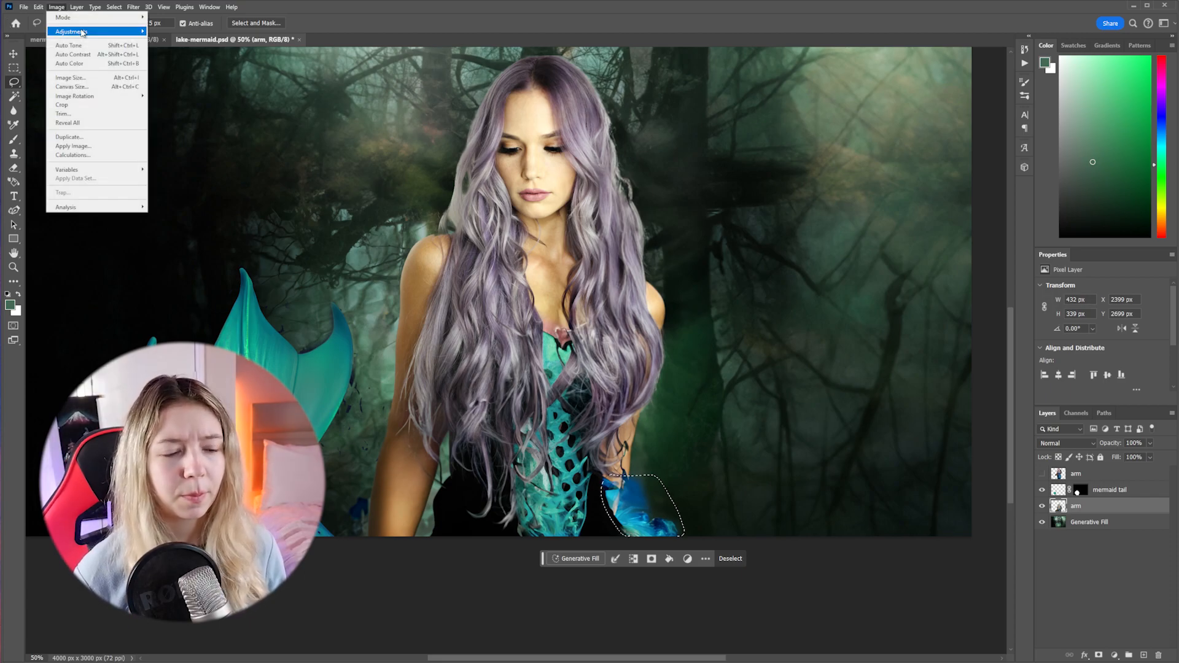
key("ctrl+b")
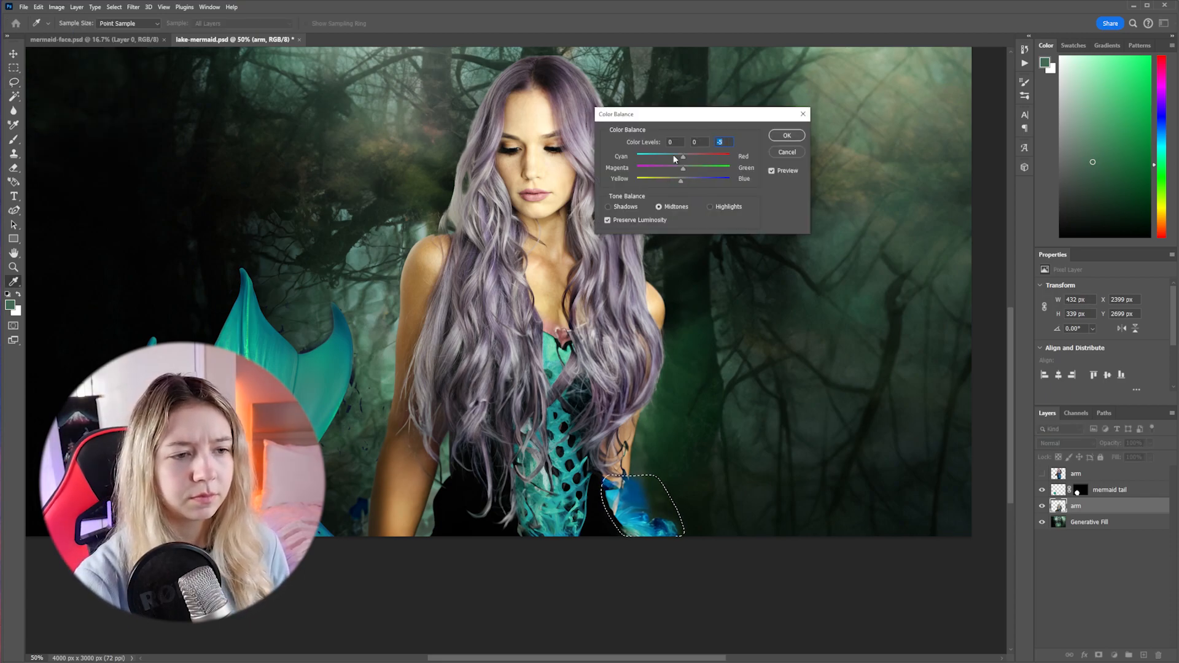
left_click(191, 82)
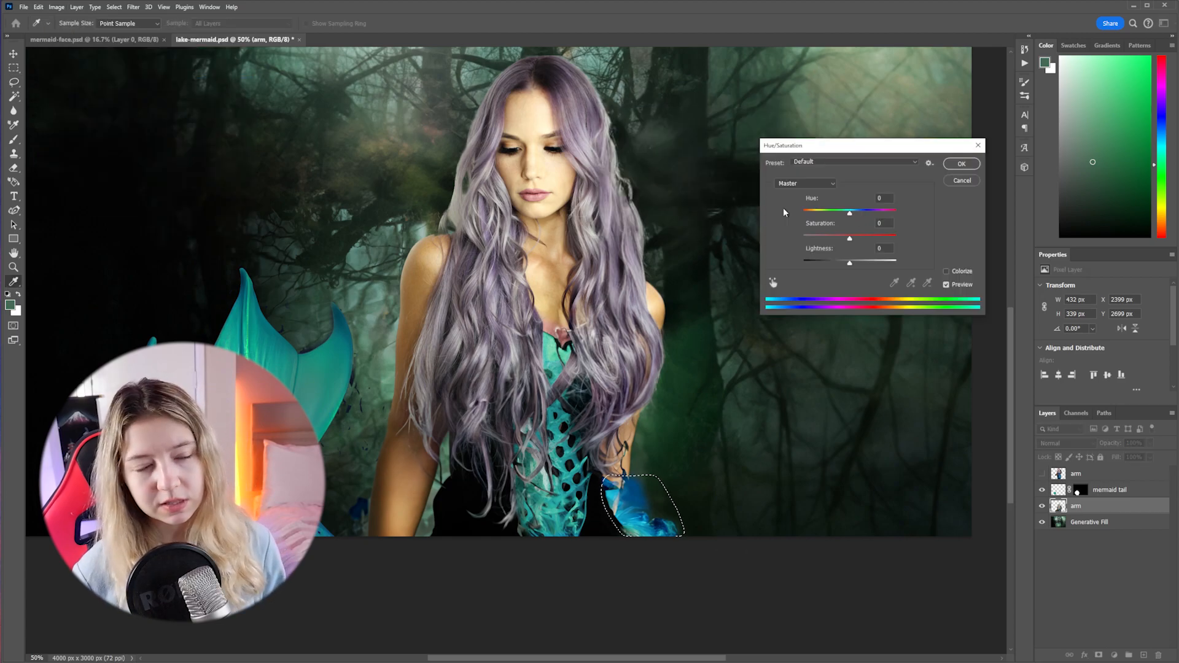
left_click_drag(850, 213, 847, 212)
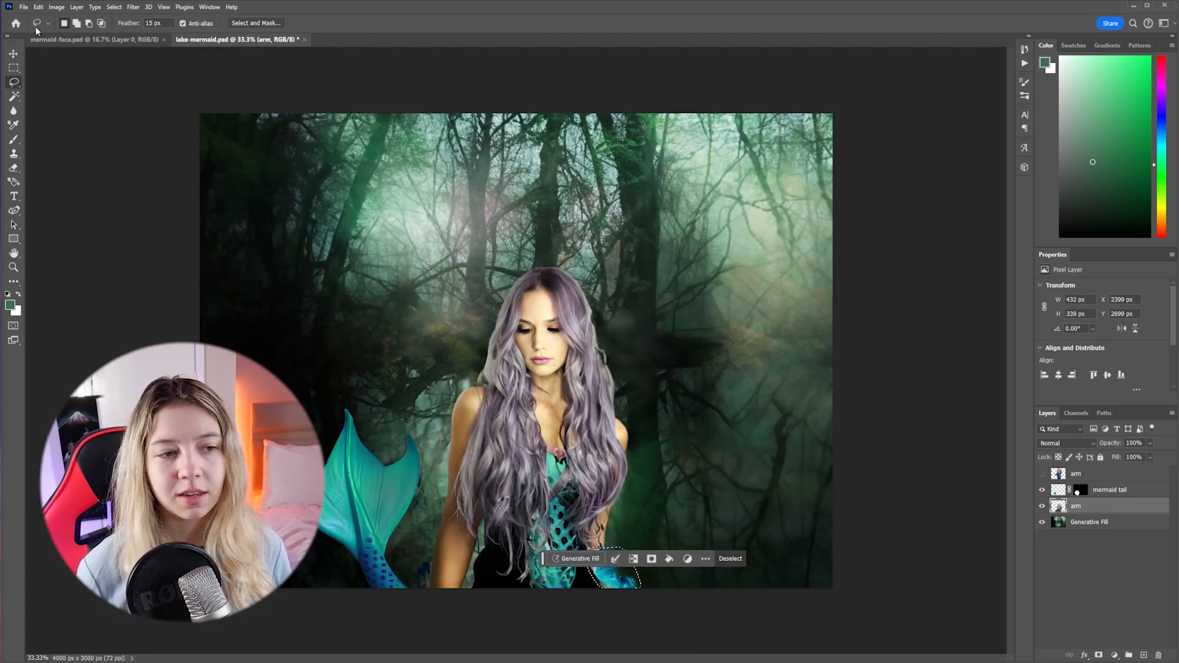
Darken the selected fin beside the bodice using Brightness/Contrast with brightness -63.
left_click(56, 6)
mouse_move(72, 32)
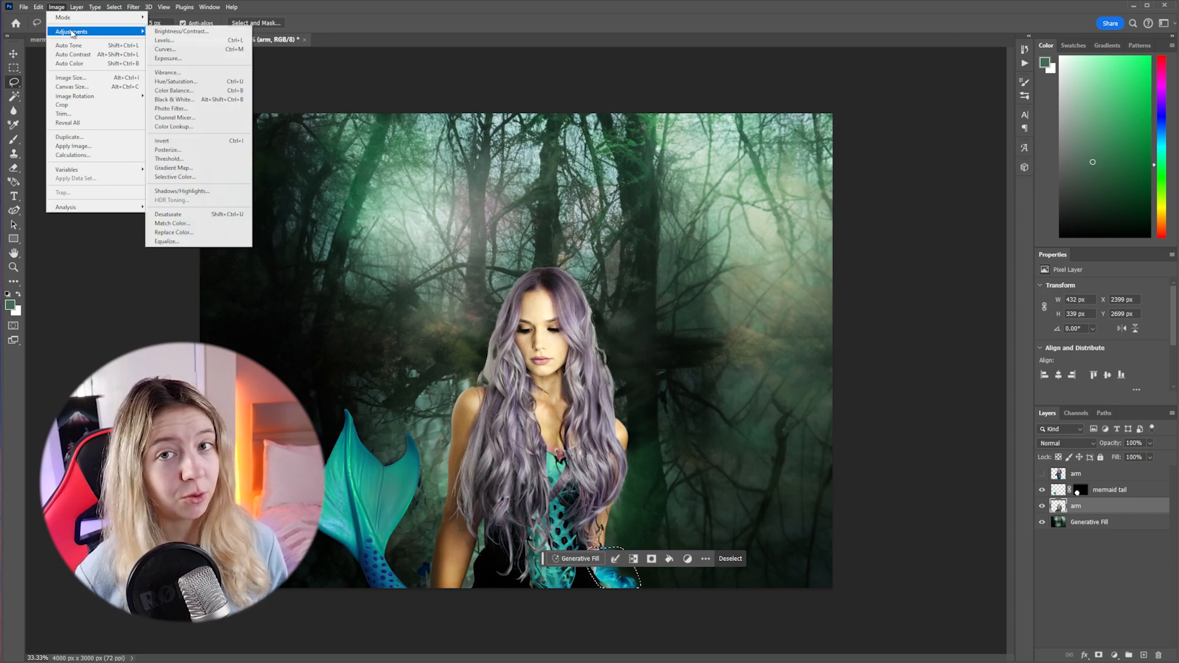
left_click(182, 31)
left_click_drag(571, 153, 555, 150)
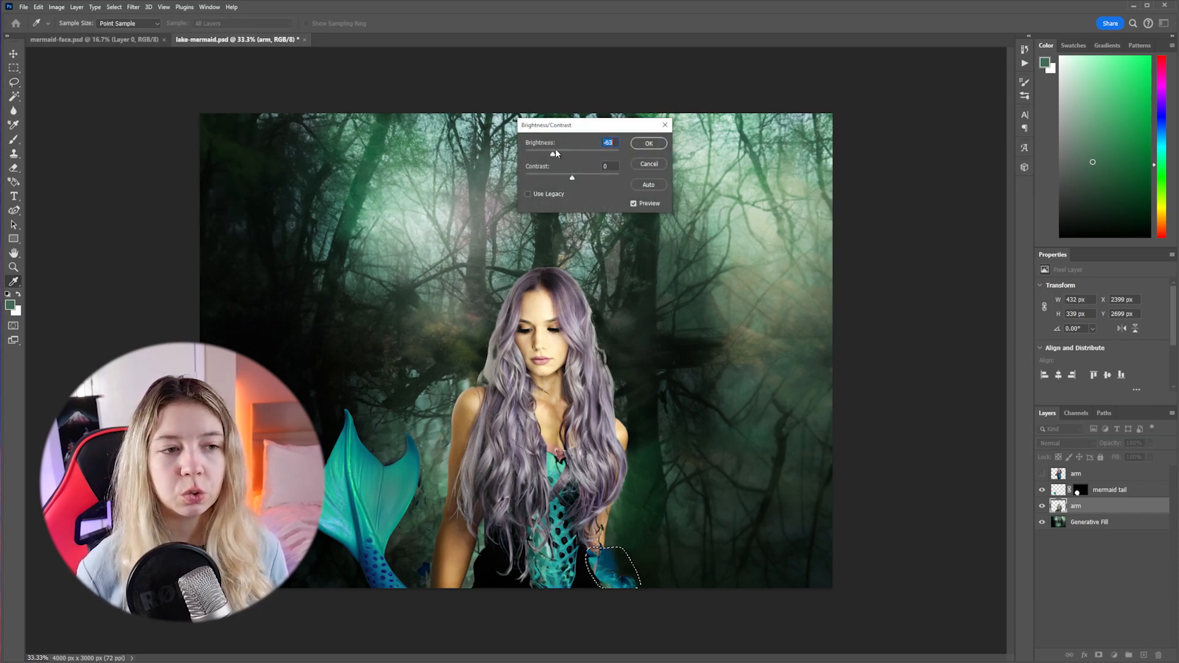
key("Return")
Lasso an area across the woman's forehead and hairline and use Generative Fill with the prompt "mermaid jewels".
key("l")
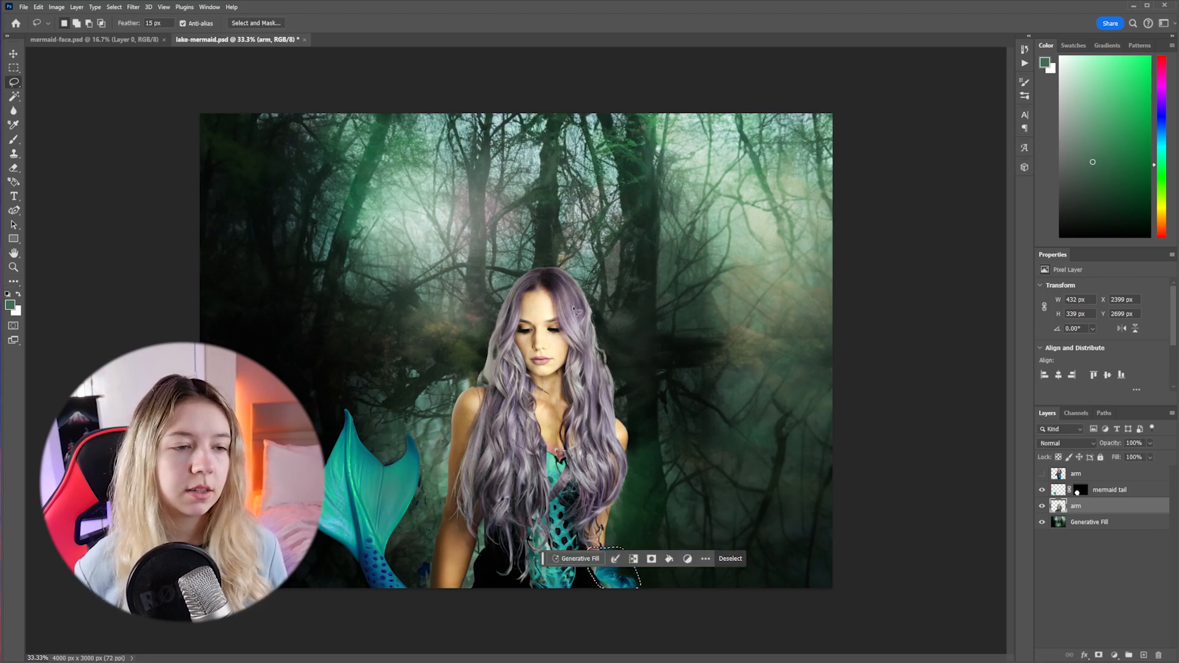
mouse_move(562, 306)
left_mouse_down()
mouse_move(539, 292)
mouse_move(582, 277)
mouse_move(584, 300)
left_mouse_up()
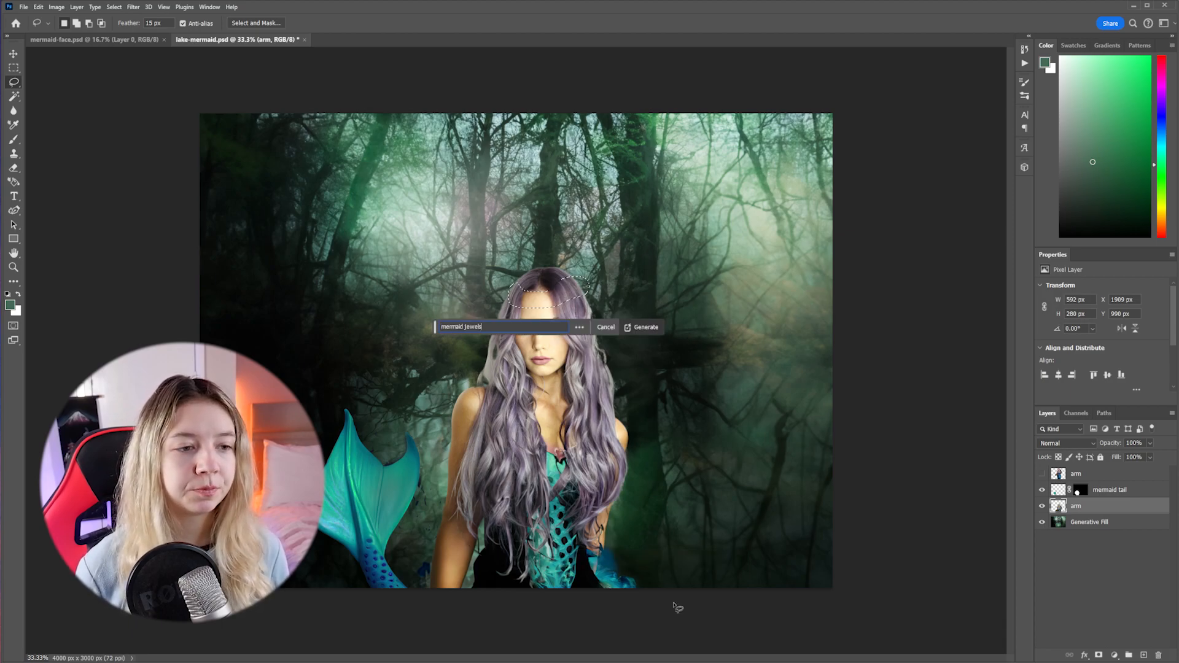
key("Return")
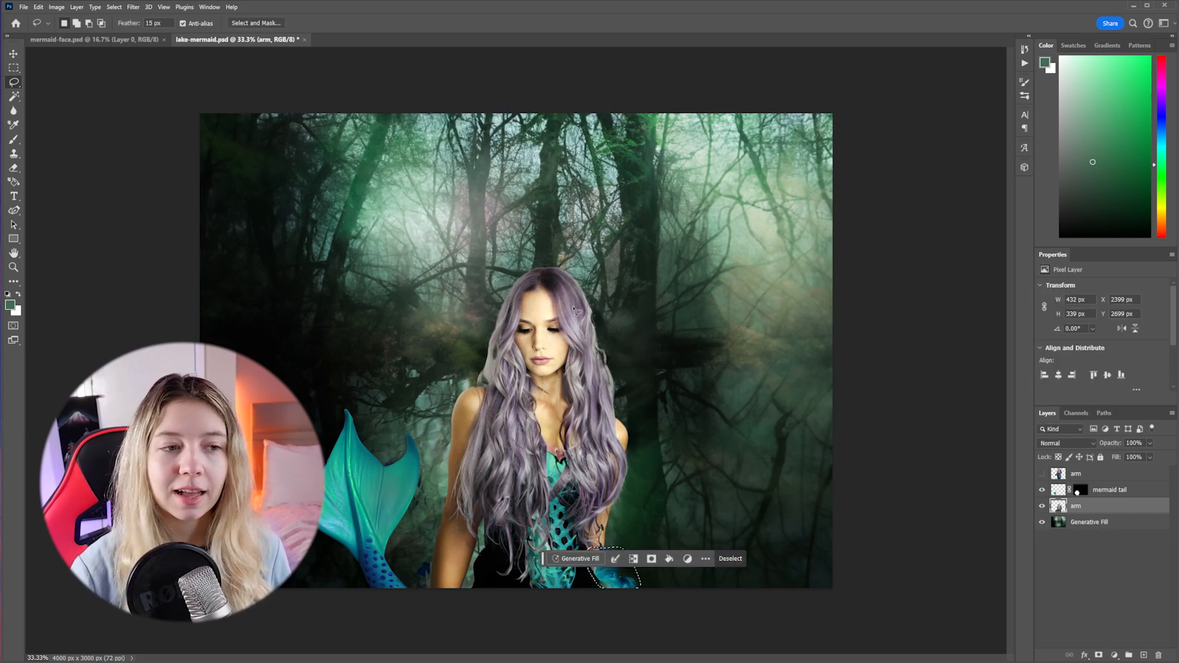
mouse_move(556, 307)
left_mouse_down()
mouse_move(535, 285)
mouse_move(583, 279)
mouse_move(588, 289)
left_mouse_up()
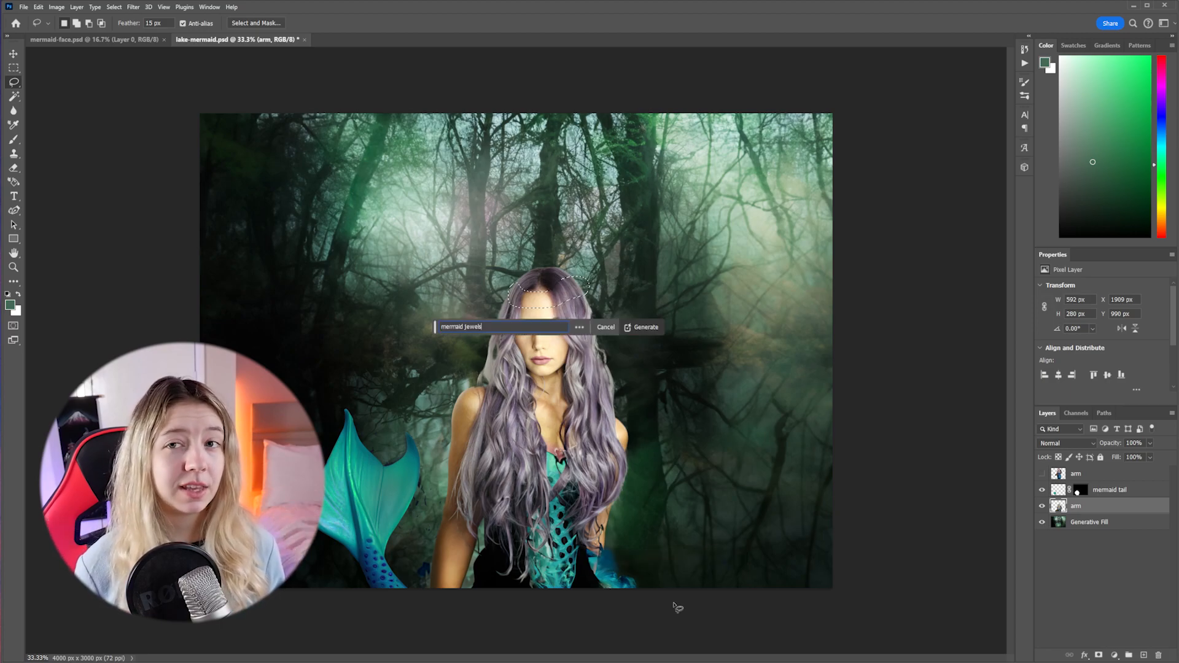
key("Return")
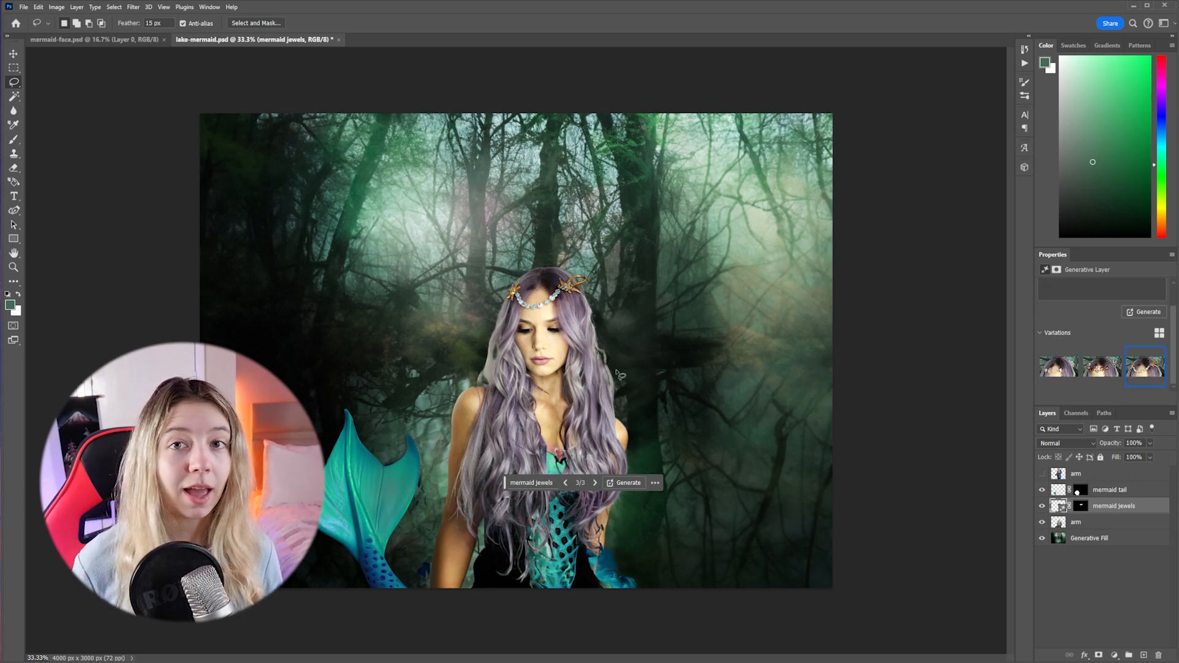
Lower the mermaid jewels layer's opacity to 78% and rasterize the layer.
left_click(1149, 443)
left_click_drag(1151, 456, 1141, 456)
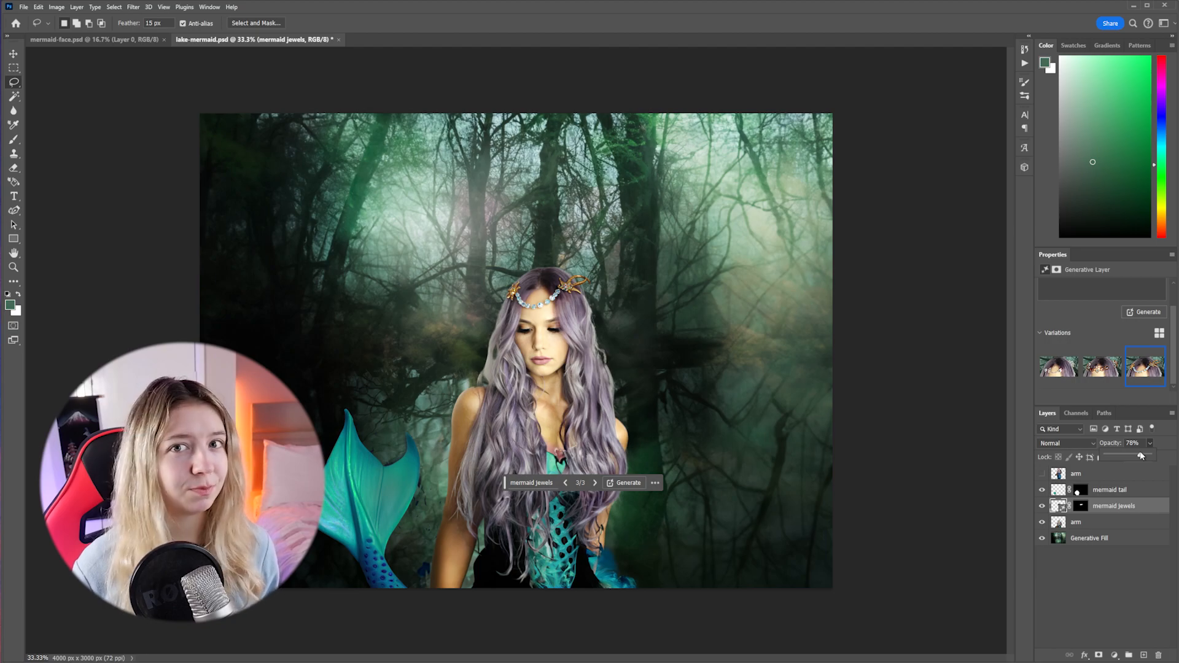
right_click(1099, 504)
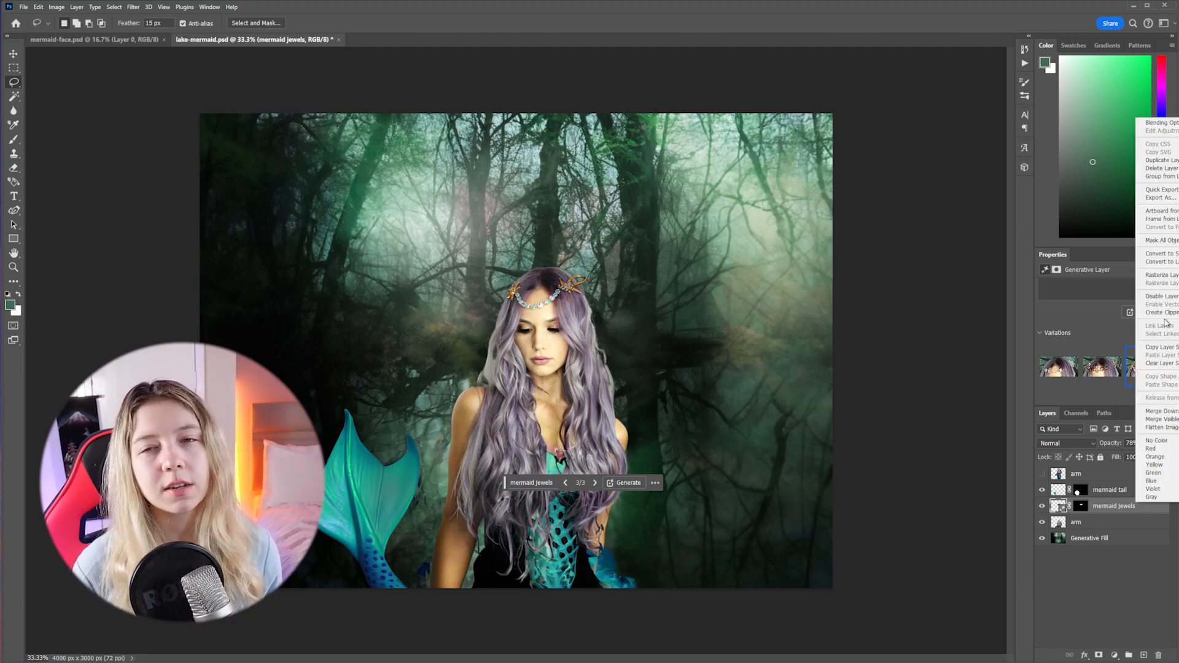
left_click(1167, 274)
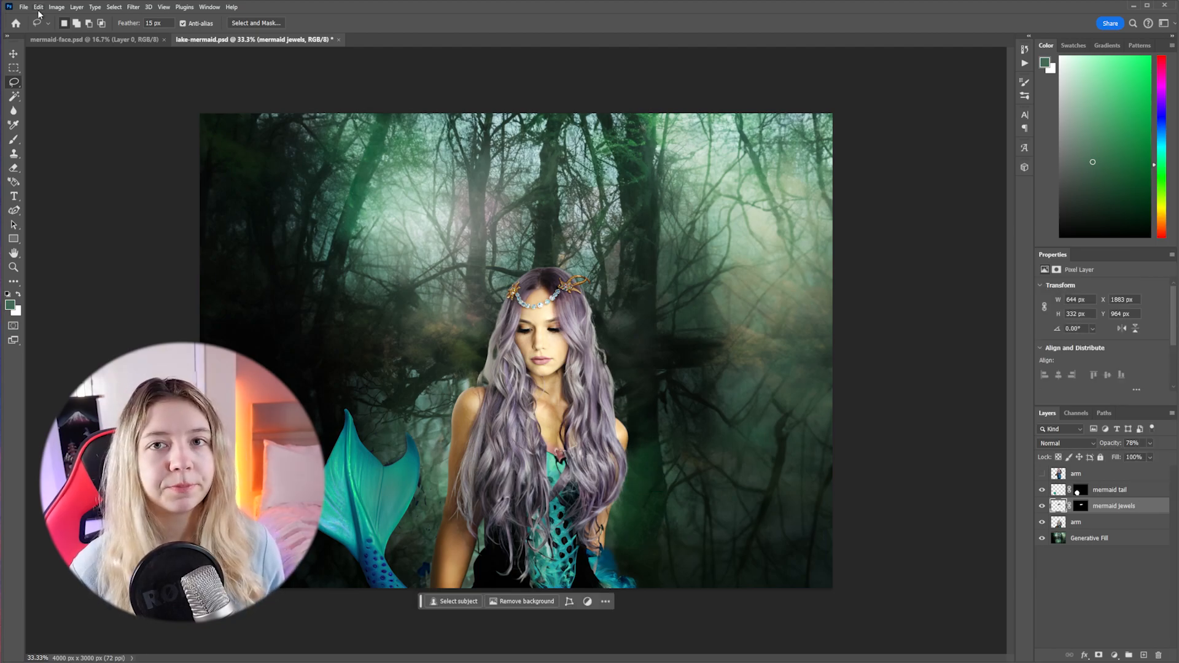
Shift the jewels' hue to -5 with Hue/Saturation and save the document.
left_click(56, 8)
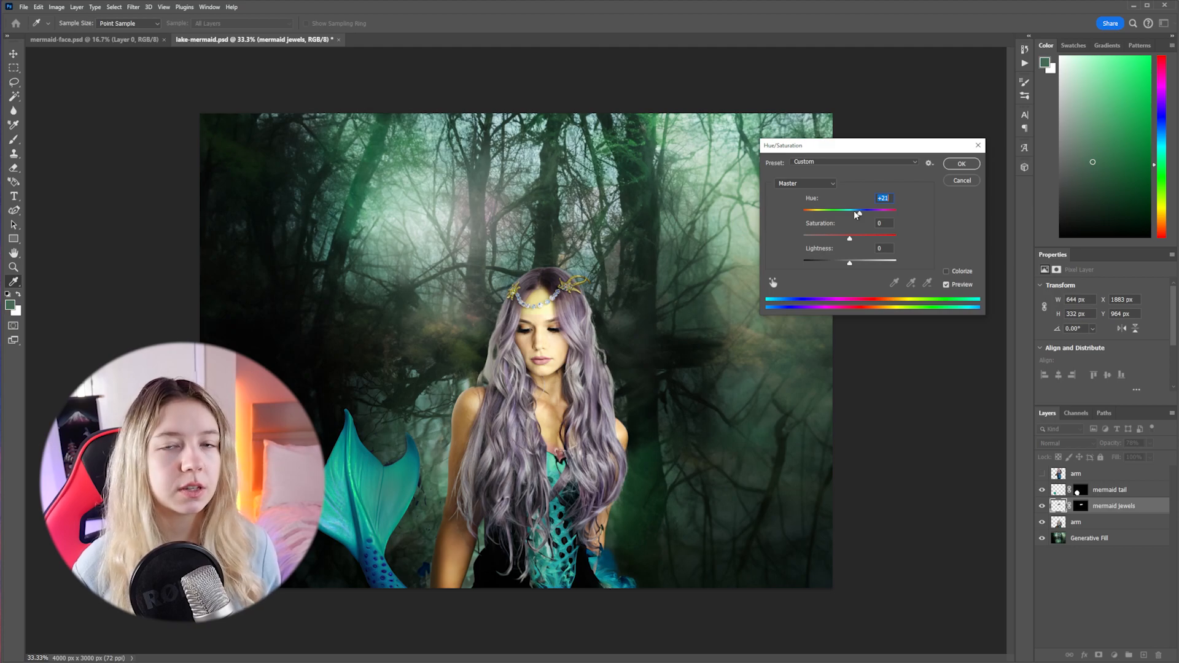
left_click_drag(855, 214, 849, 213)
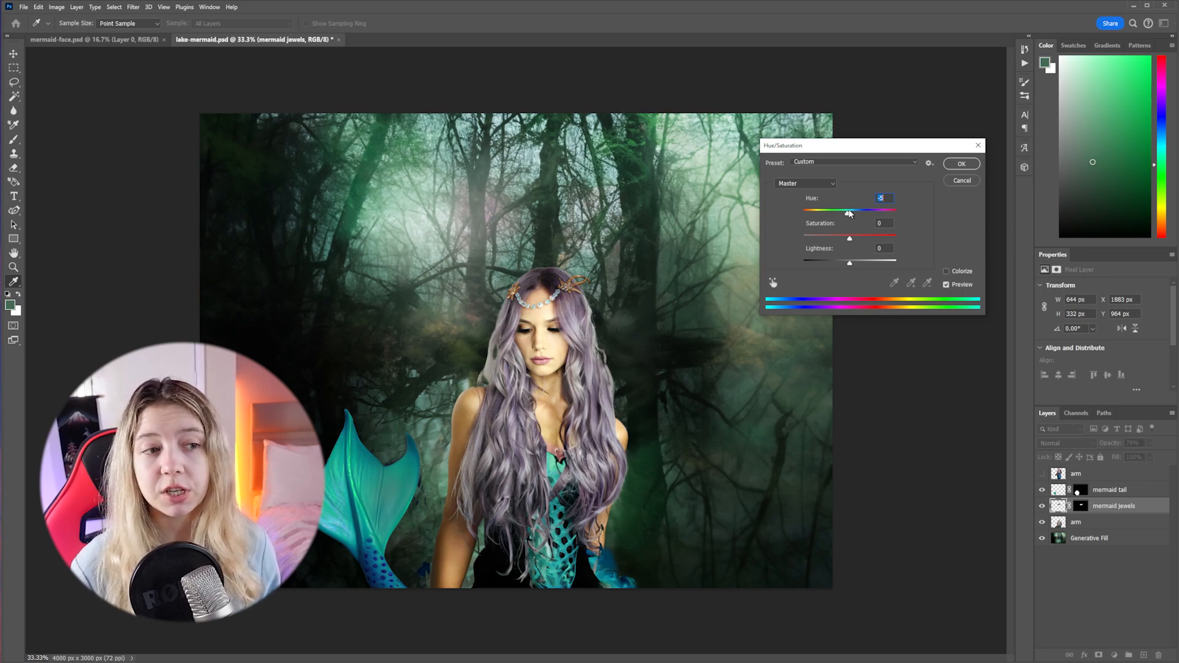
left_click(961, 164)
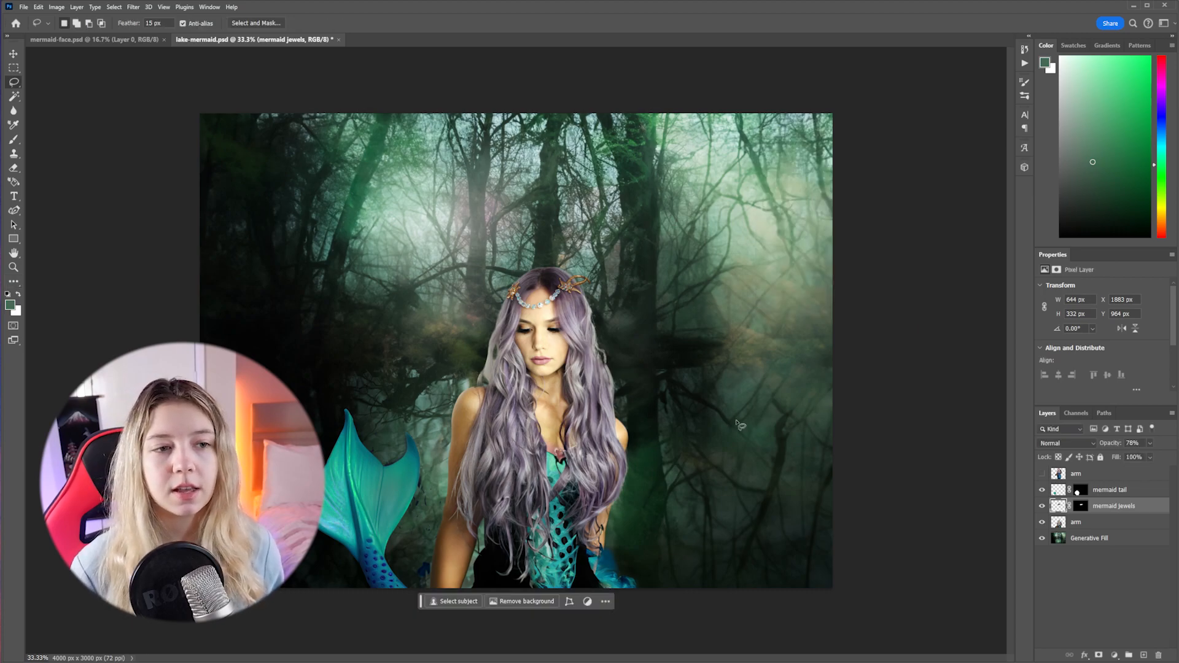
key("ctrl+minus")
key("ctrl+plus")
key("ctrl+s")
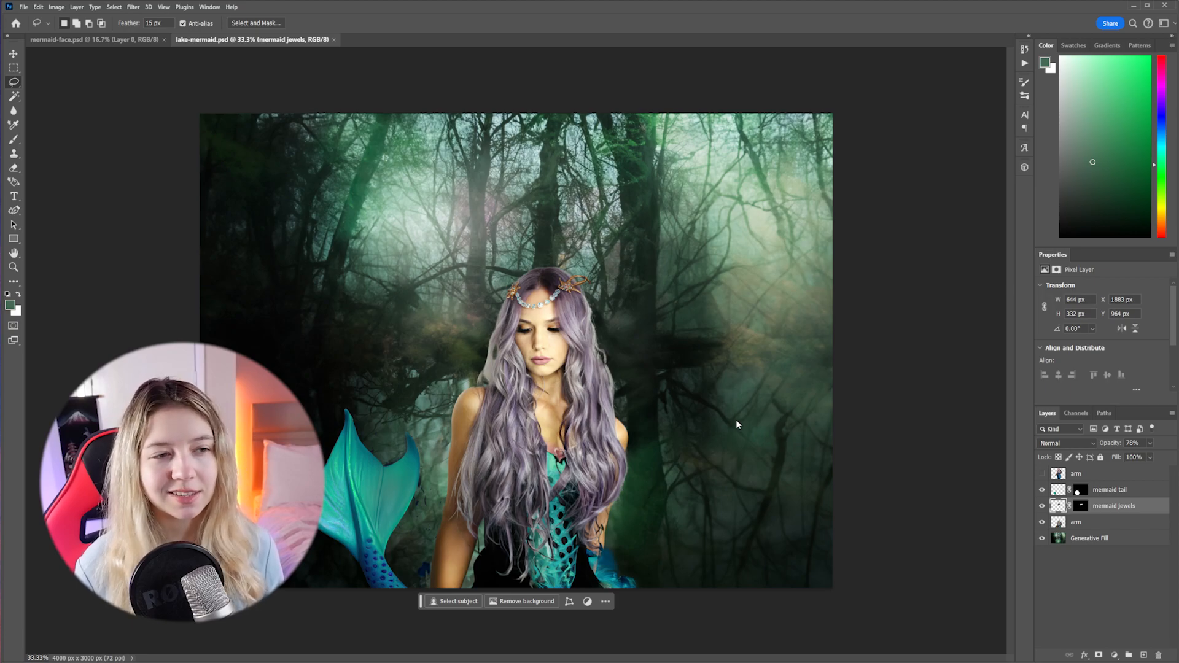
Group the jewels and woman layers, and move the group together with the mermaid tail up from the image's lower edge.
left_click(1123, 490, "shift")
left_click(1119, 524, "shift")
right_click(1118, 523)
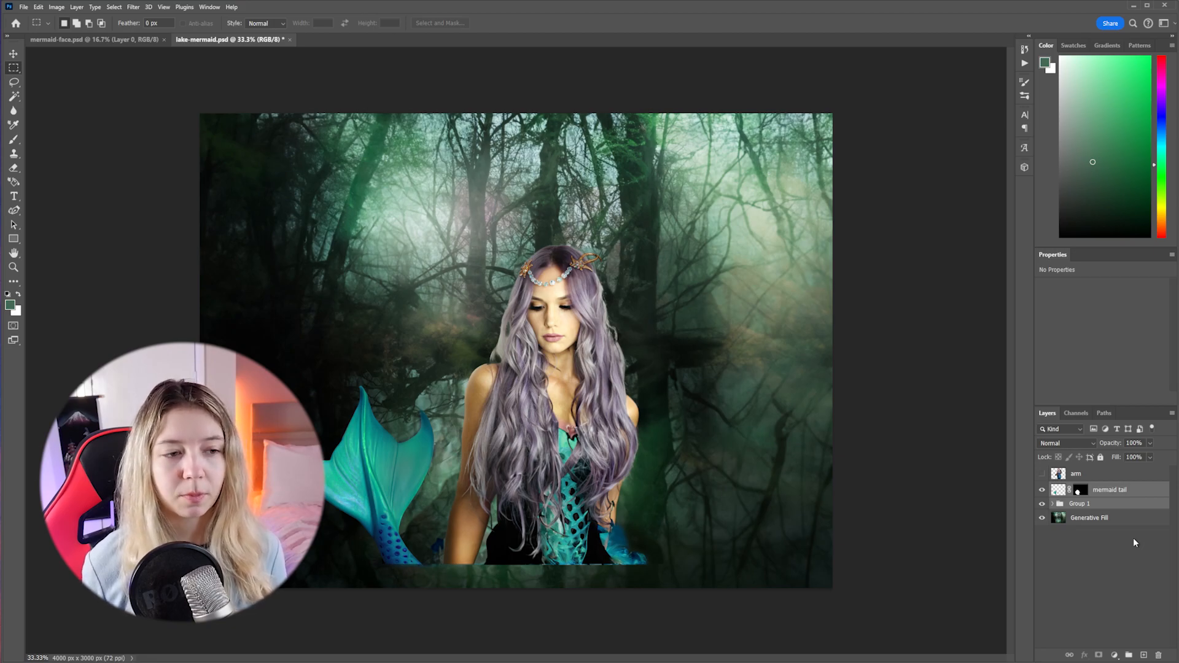
Lasso the waterline under the woman and tail, generate a "water splash" there, and set its layer opacity to 85%.
key("l")
mouse_move(485, 555)
left_mouse_down()
mouse_move(639, 543)
mouse_move(651, 581)
mouse_move(454, 587)
mouse_move(370, 573)
mouse_move(393, 560)
left_mouse_up()
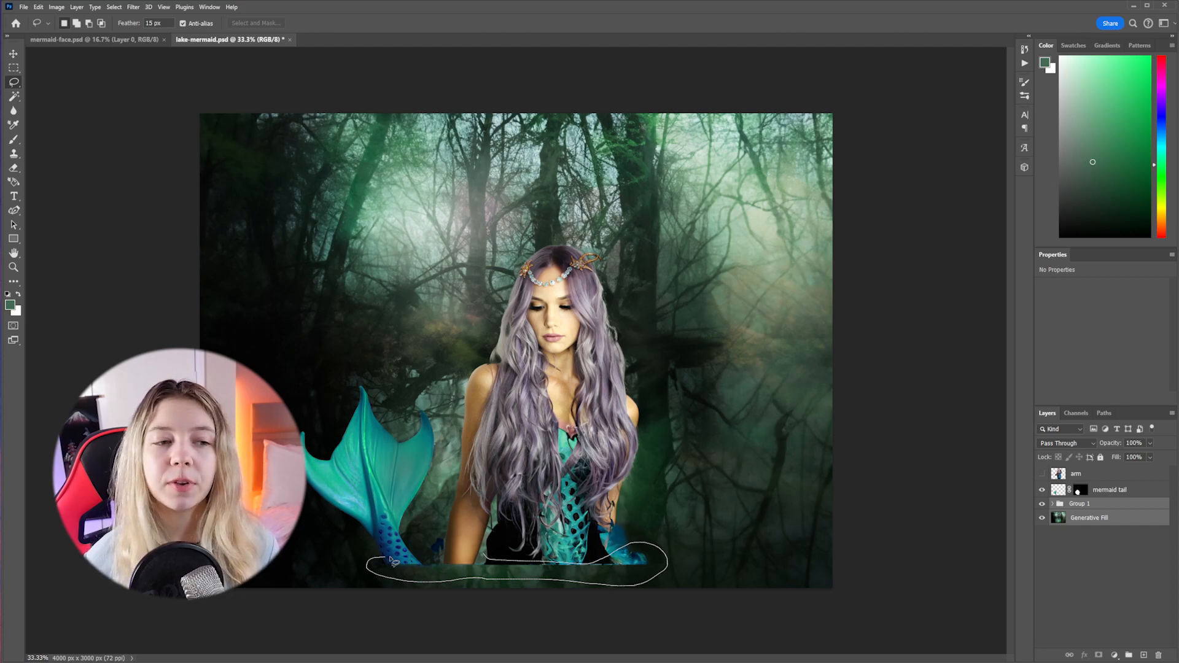
left_click_drag(393, 561, 394, 560)
type("splash")
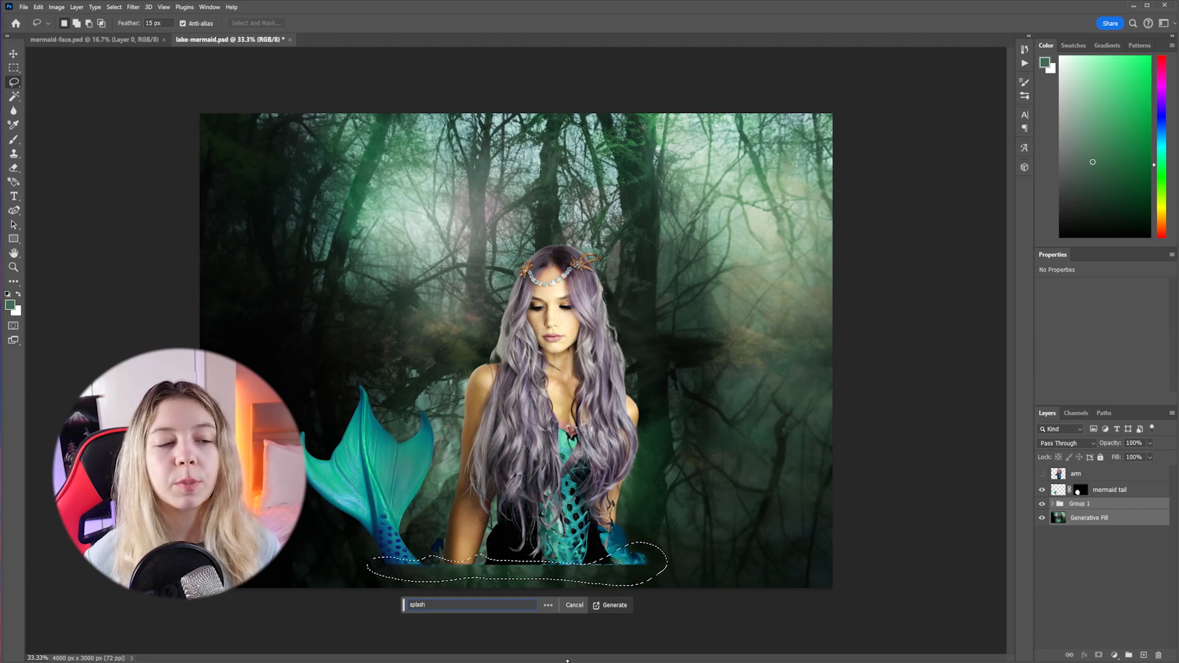
type(" wate")
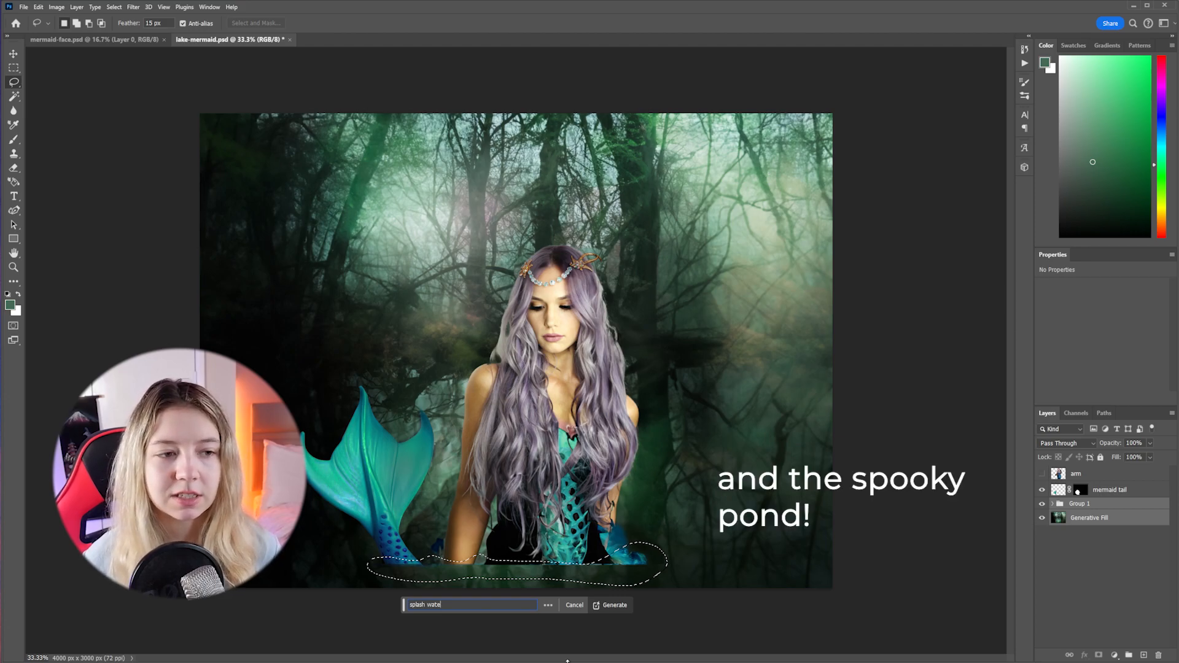
key("Return")
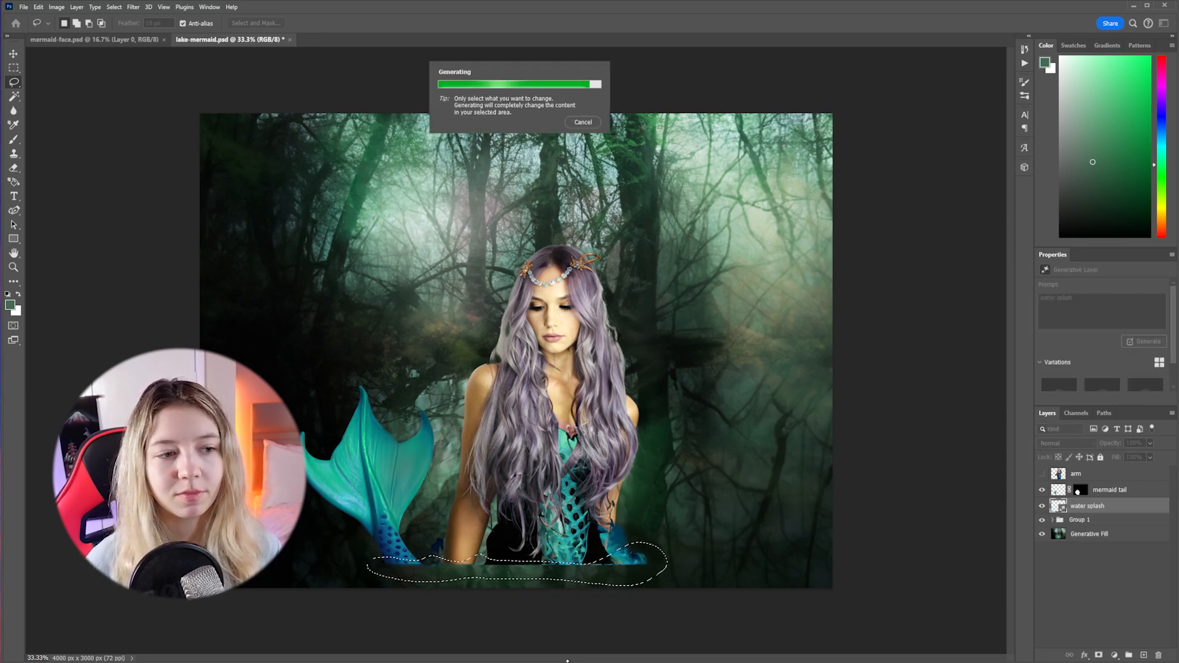
left_click(1149, 443)
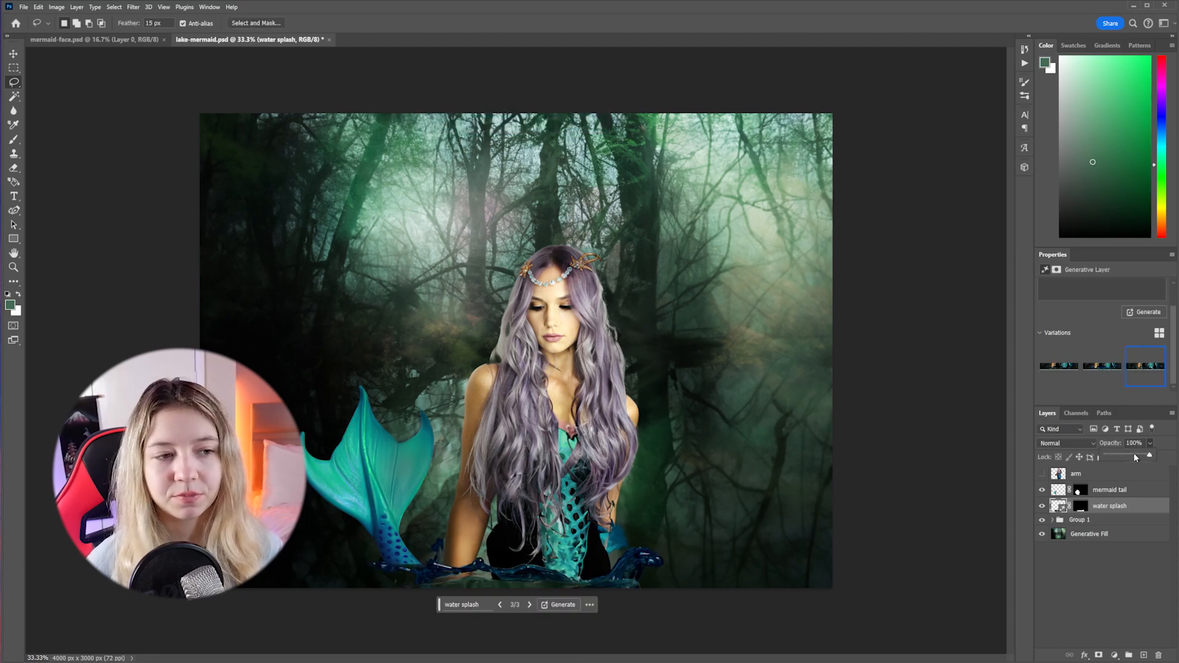
mouse_move(1134, 456)
left_mouse_down()
mouse_move(1115, 456)
mouse_move(1144, 455)
left_mouse_up()
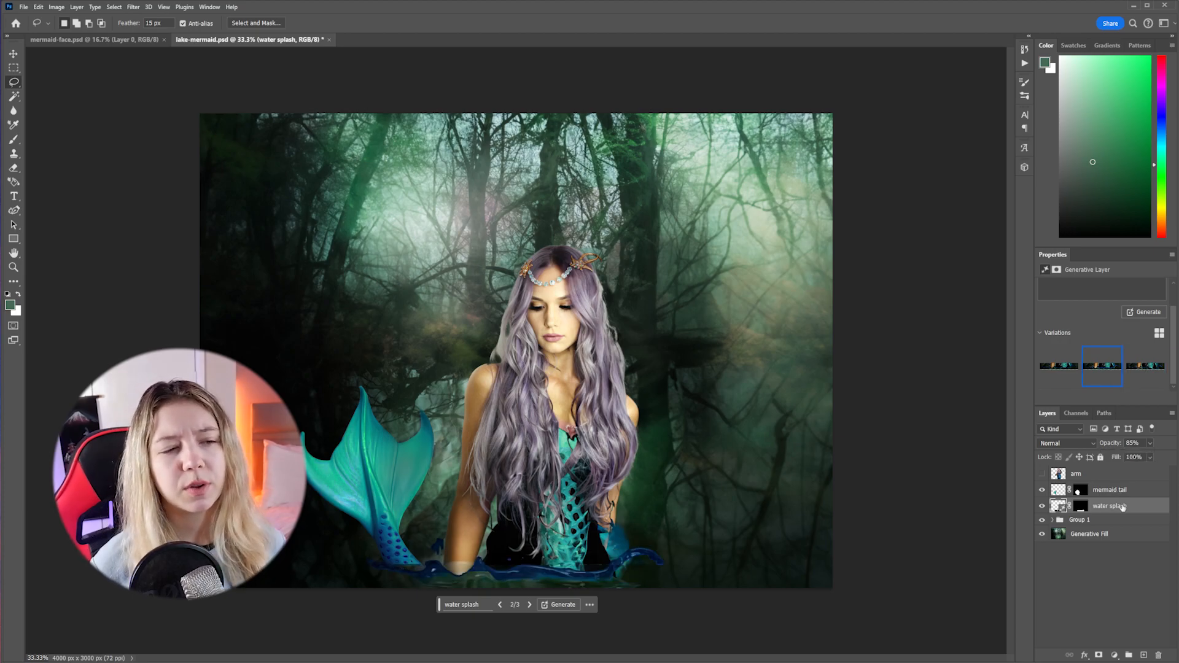
Replace the splash with generated "water ripples" around the waist and tail base, above the mermaid tail layer, and save the document.
right_click(1117, 491)
left_click(1141, 562)
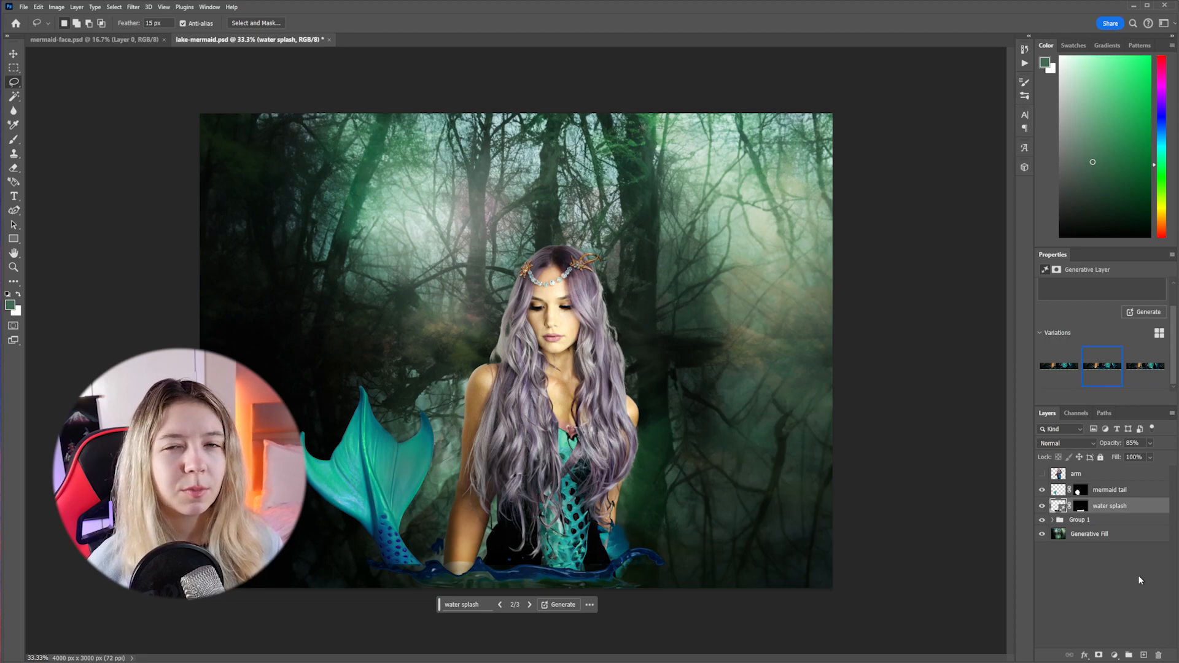
left_click(1145, 312)
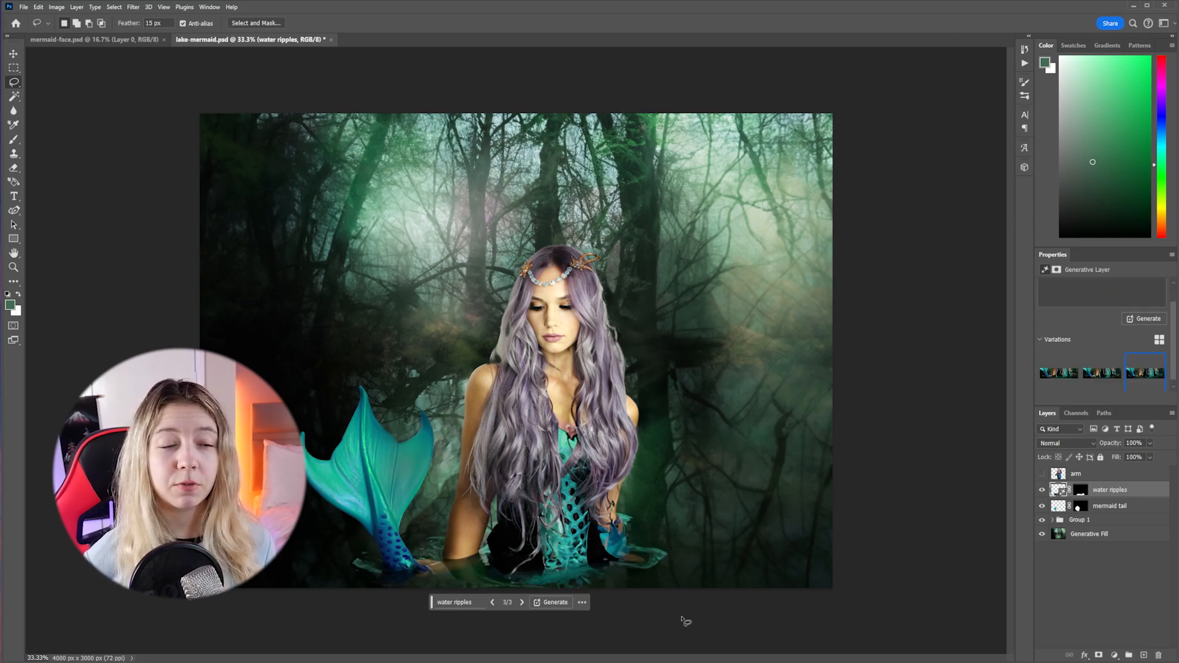
key("ctrl+s")
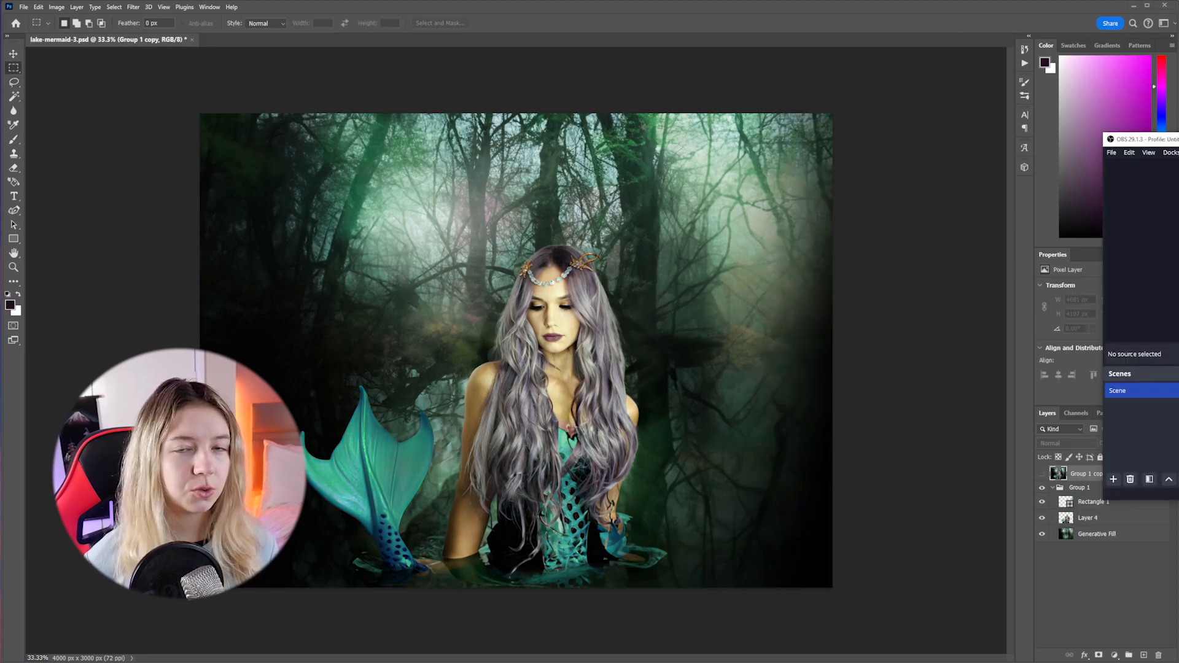
Toggle the visibility of the Rectangle 1 and Layer 4 layers in lake-mermaid-3.psd to examine what each contributes.
left_click(937, 192)
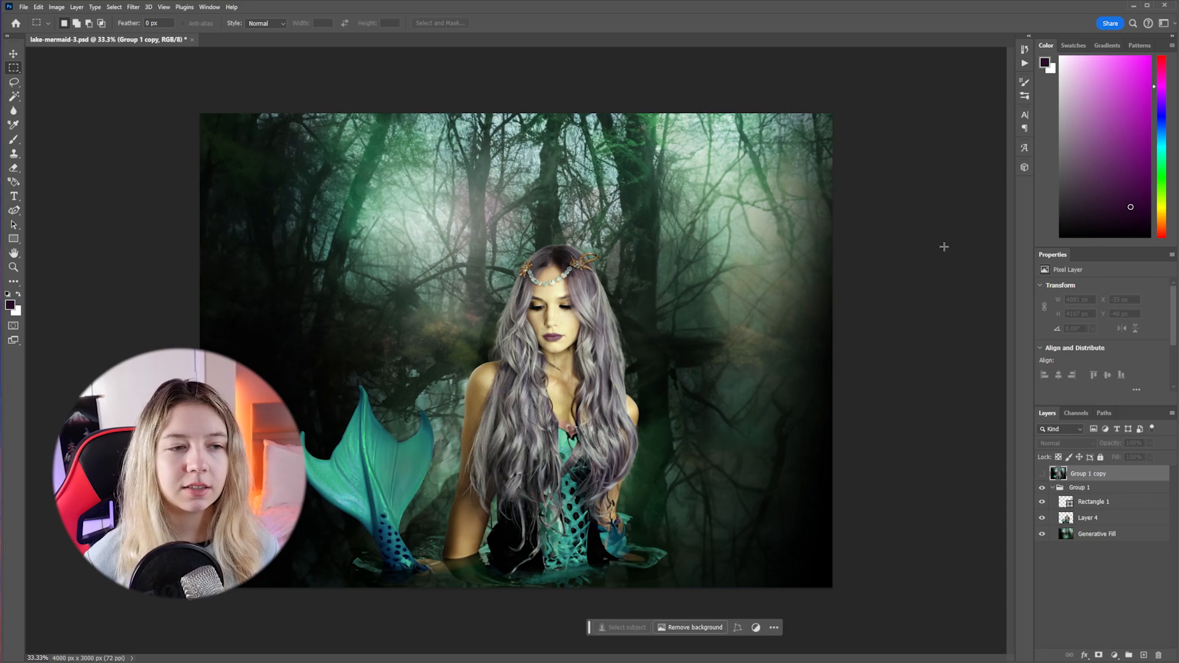
left_click(1116, 570)
left_click(1042, 501)
left_click(1042, 502)
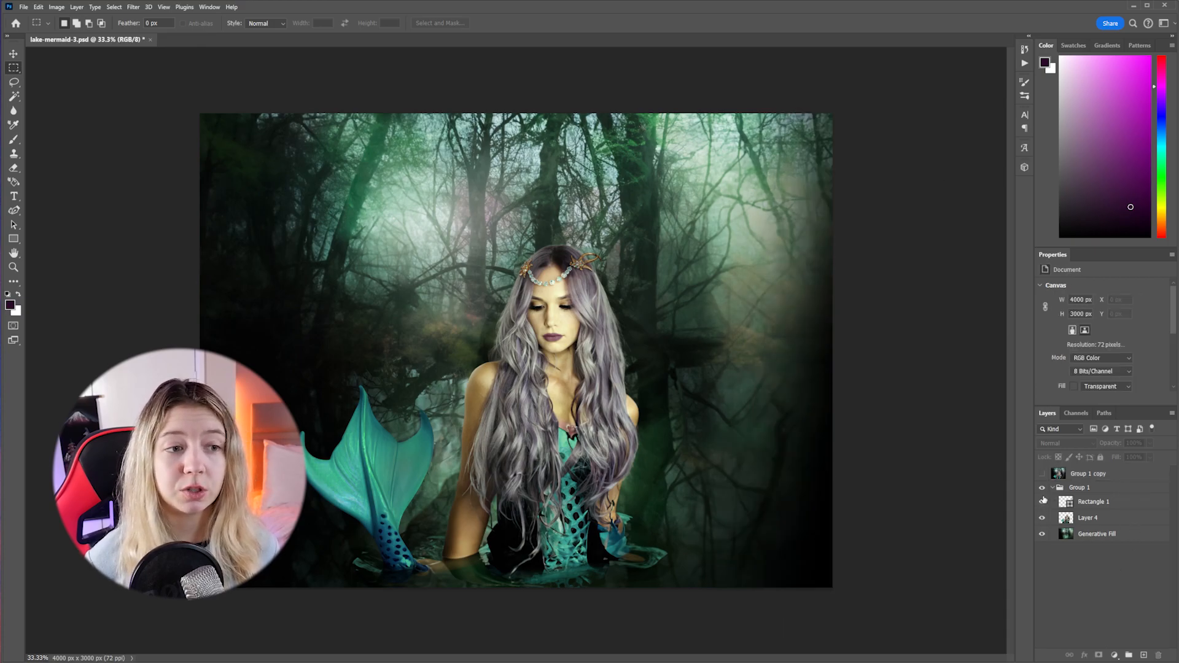
left_click(1043, 502)
left_click(1041, 519)
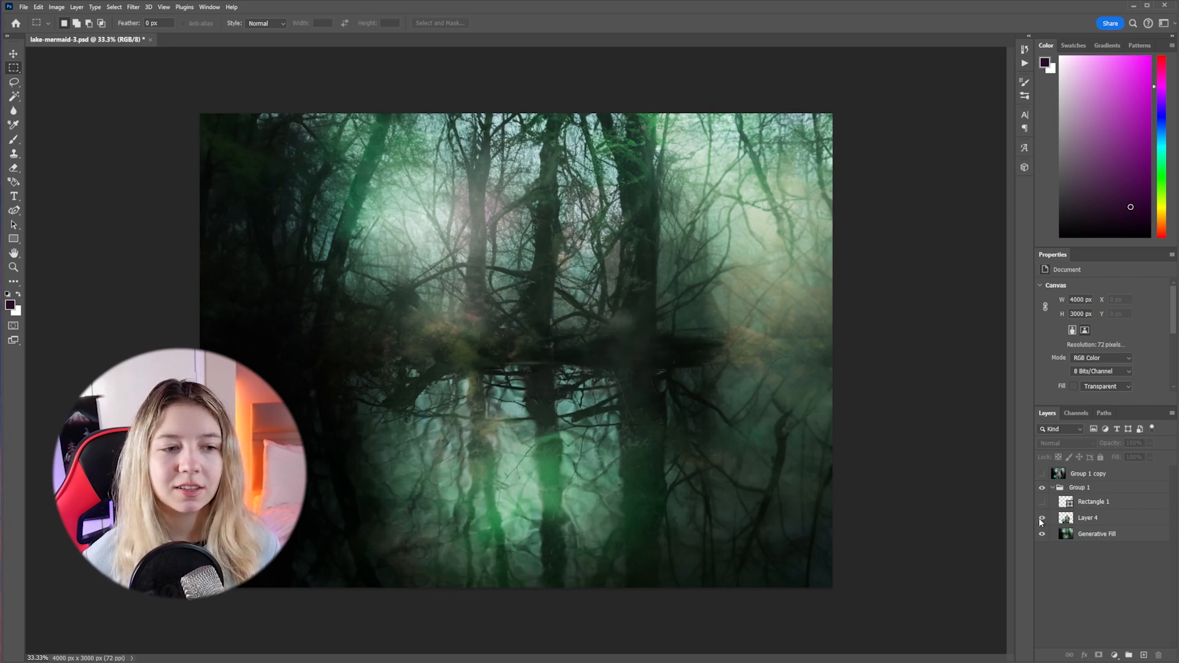
left_click(1041, 518)
left_click(1041, 519)
left_click(1041, 519)
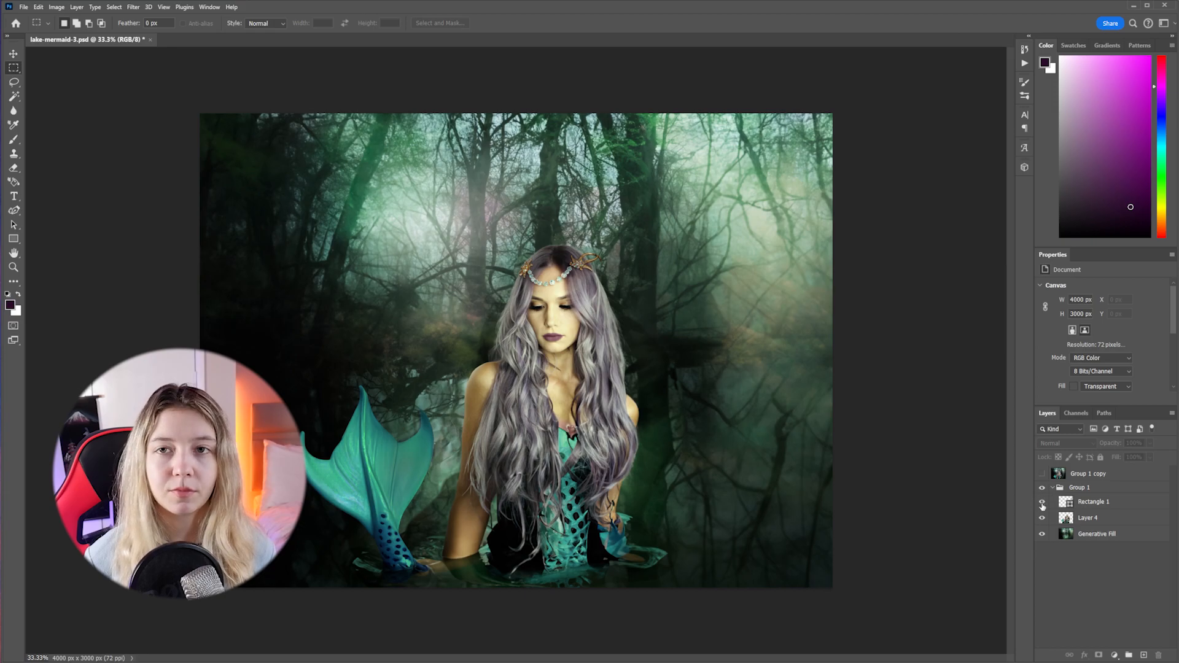
left_click(1042, 502)
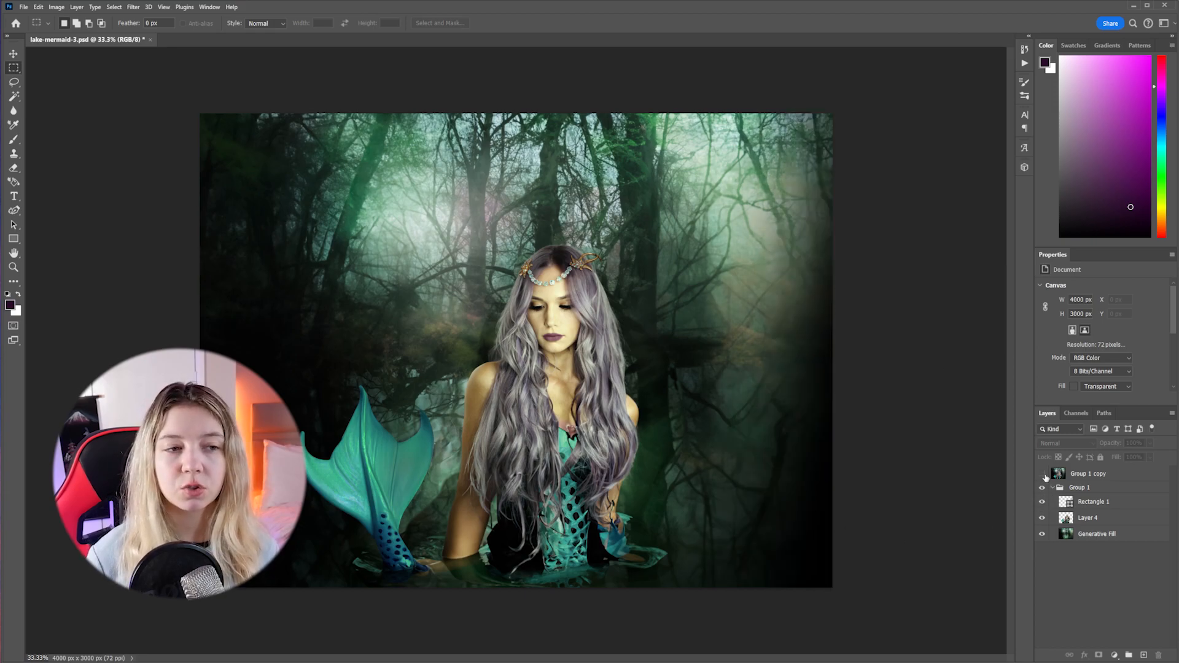
Show the Group 1 copy layer, examine the woman's face, hair and bodice up close, and hide Group 1.
key("alt+i")
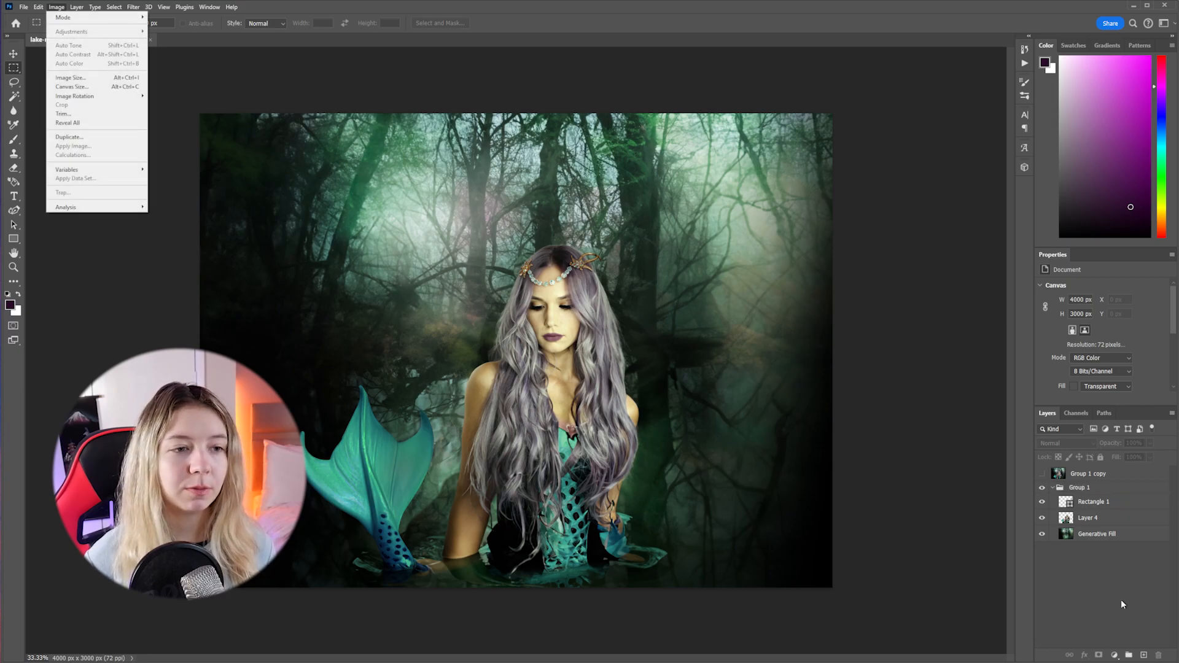
left_click(1117, 478)
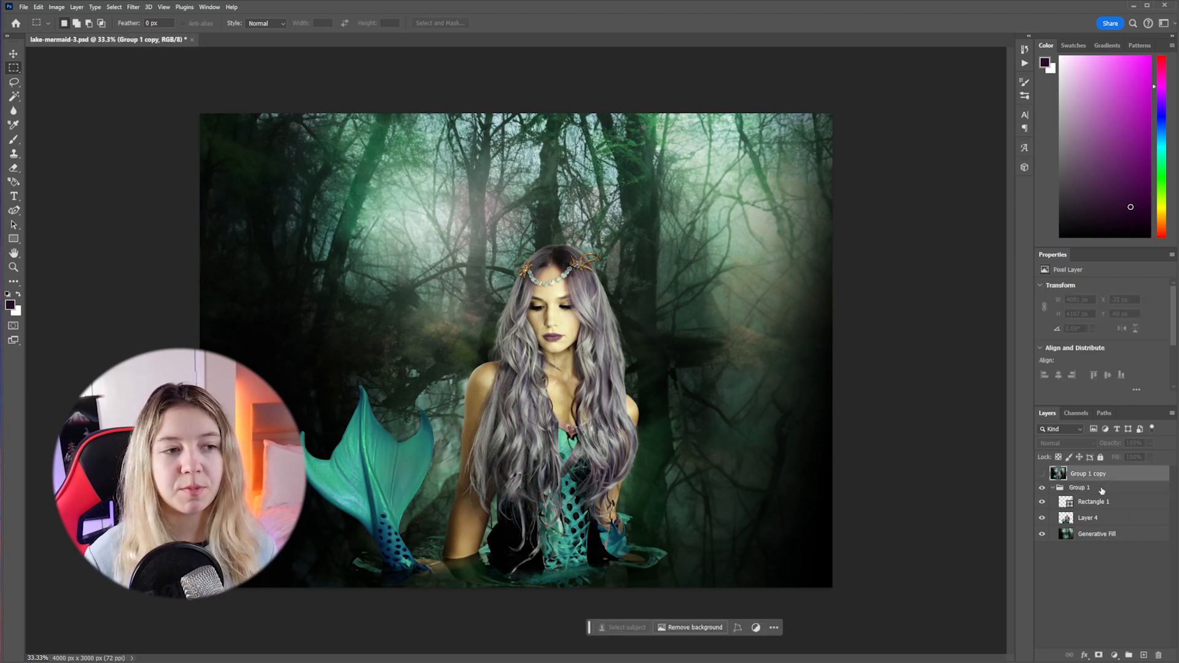
left_click(1090, 522)
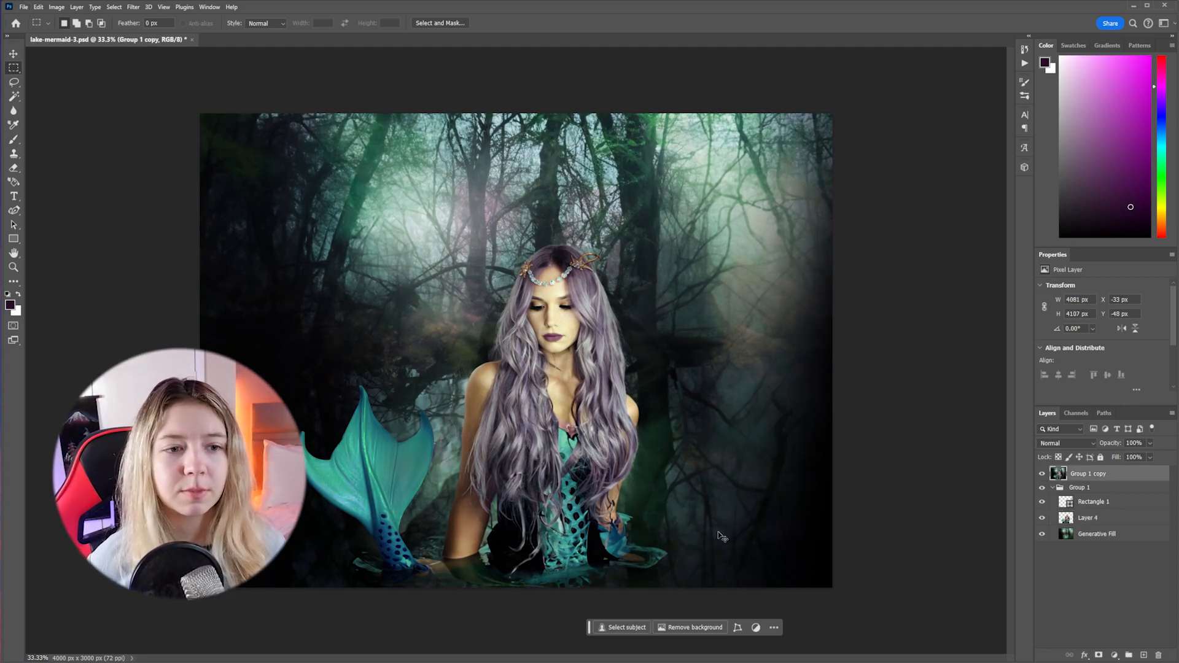
key("ctrl+plus")
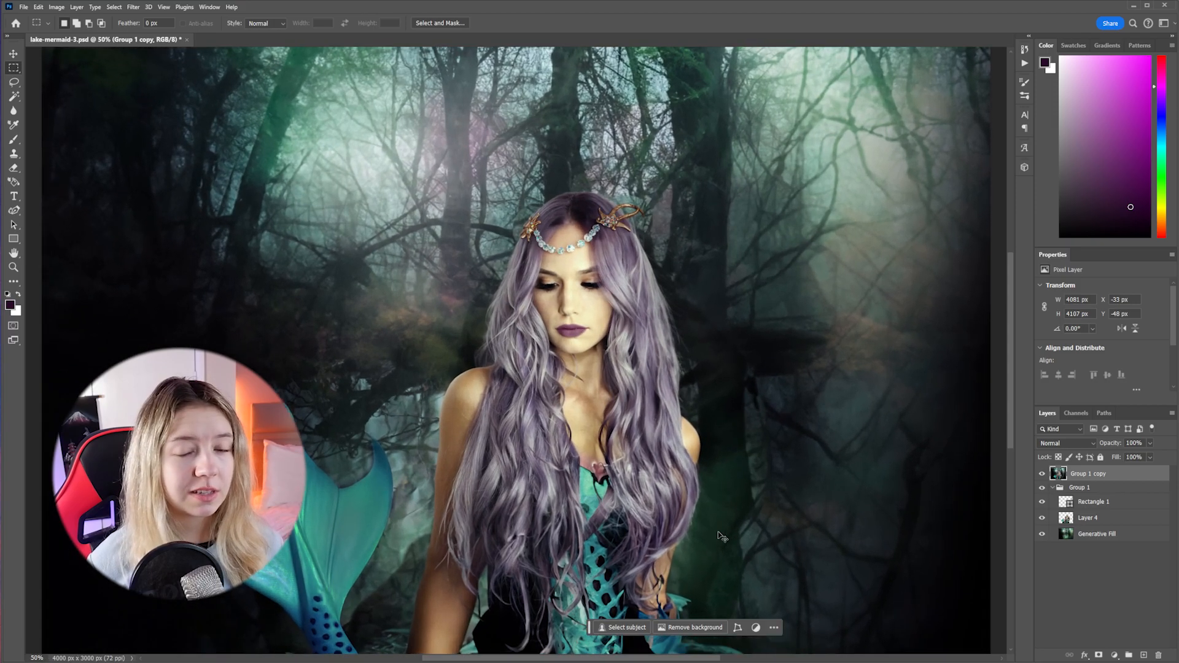
key("ctrl+plus")
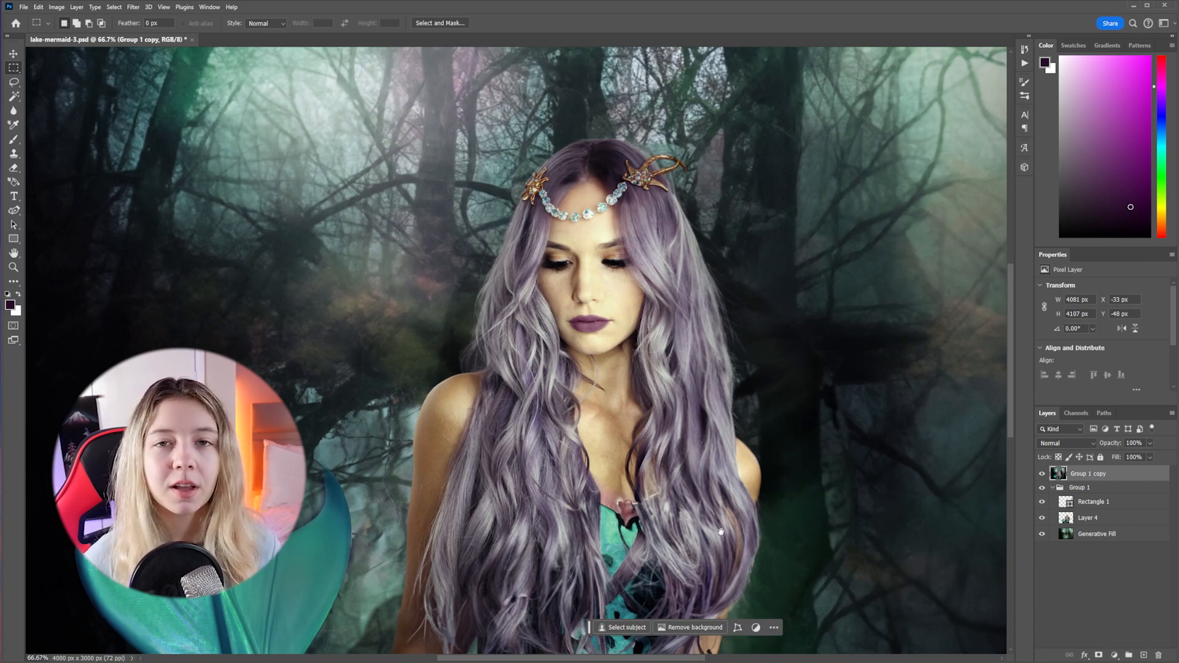
left_click_drag(717, 536, 663, 328)
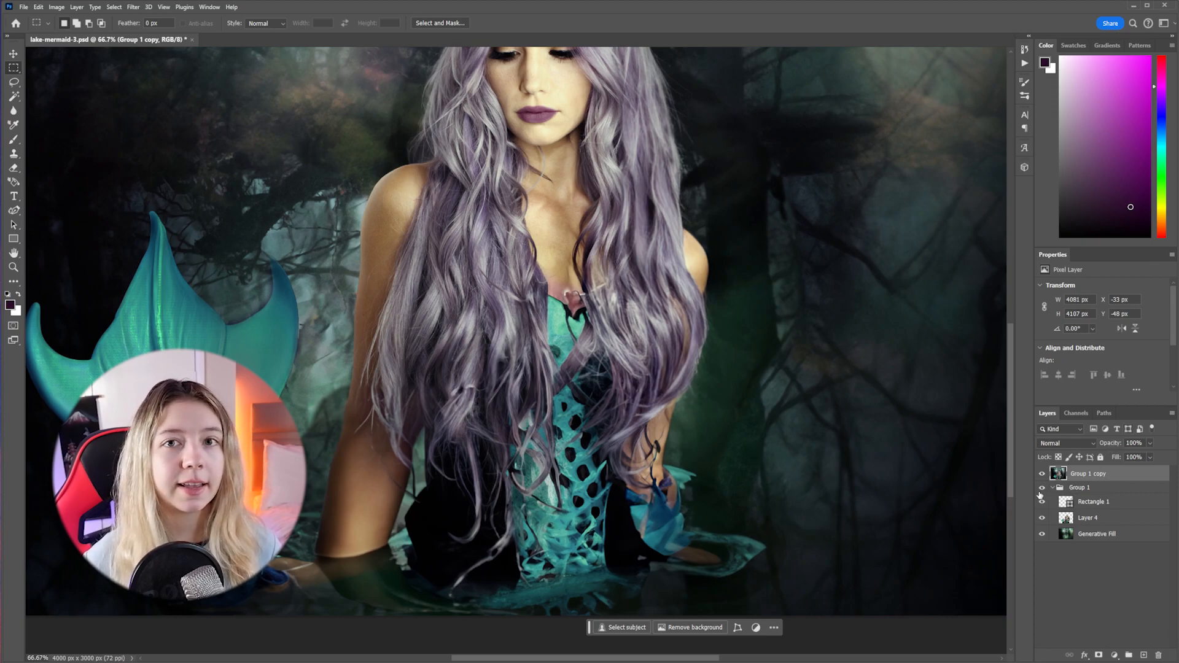
left_click(1043, 488)
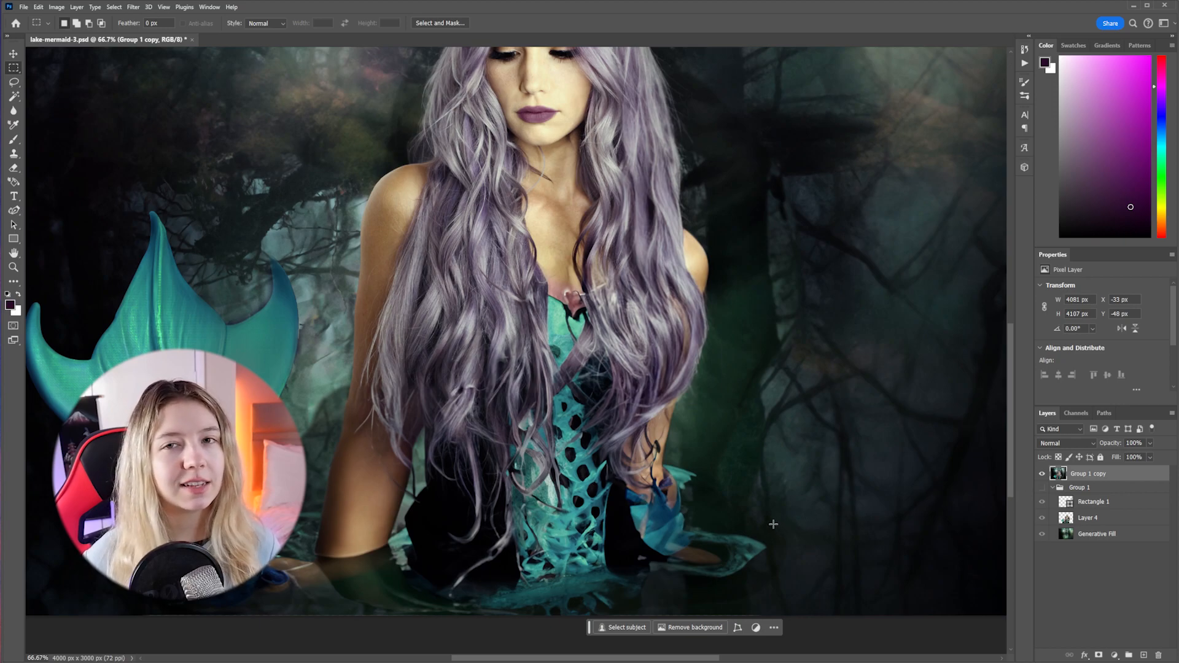
key("v")
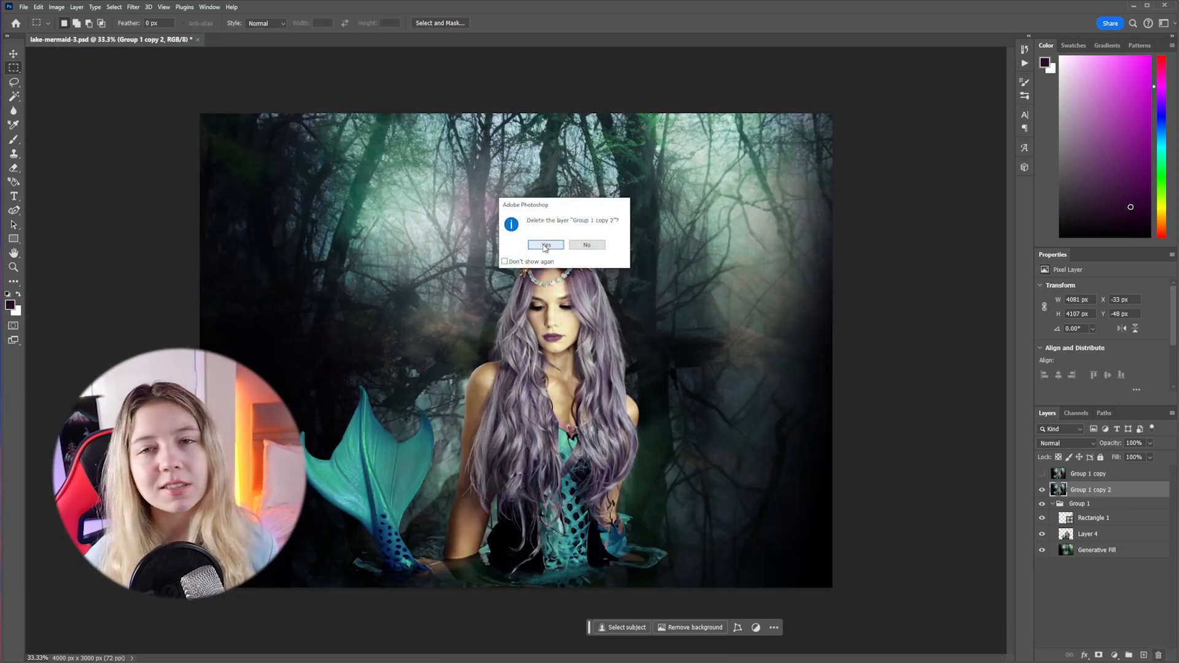
Delete the Group 1 copy 2 layer, leaving Group 1 copy shown and selected with the Group 1 folder hidden.
left_click(544, 248)
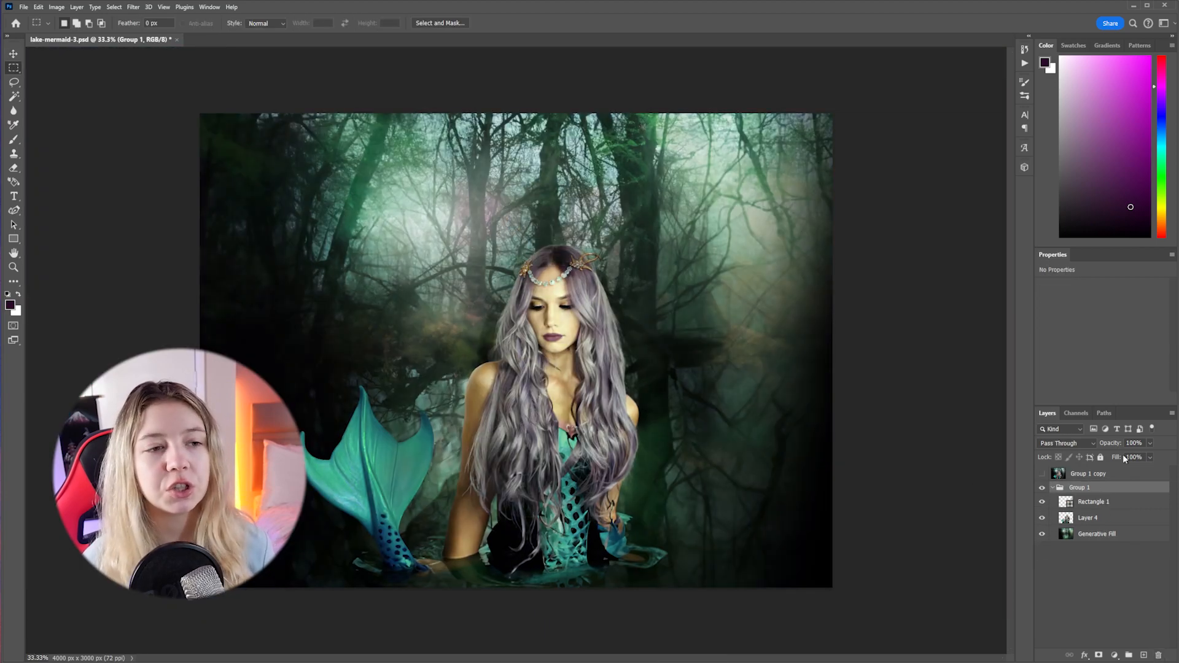
left_click(1041, 473)
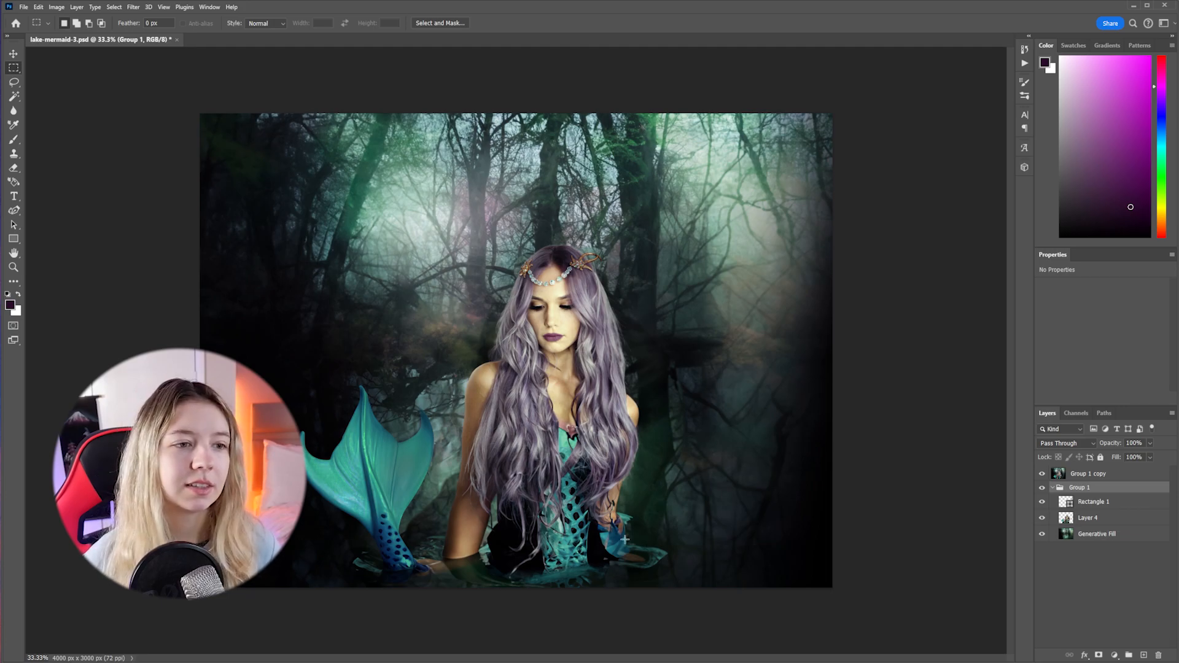
left_click(1123, 475)
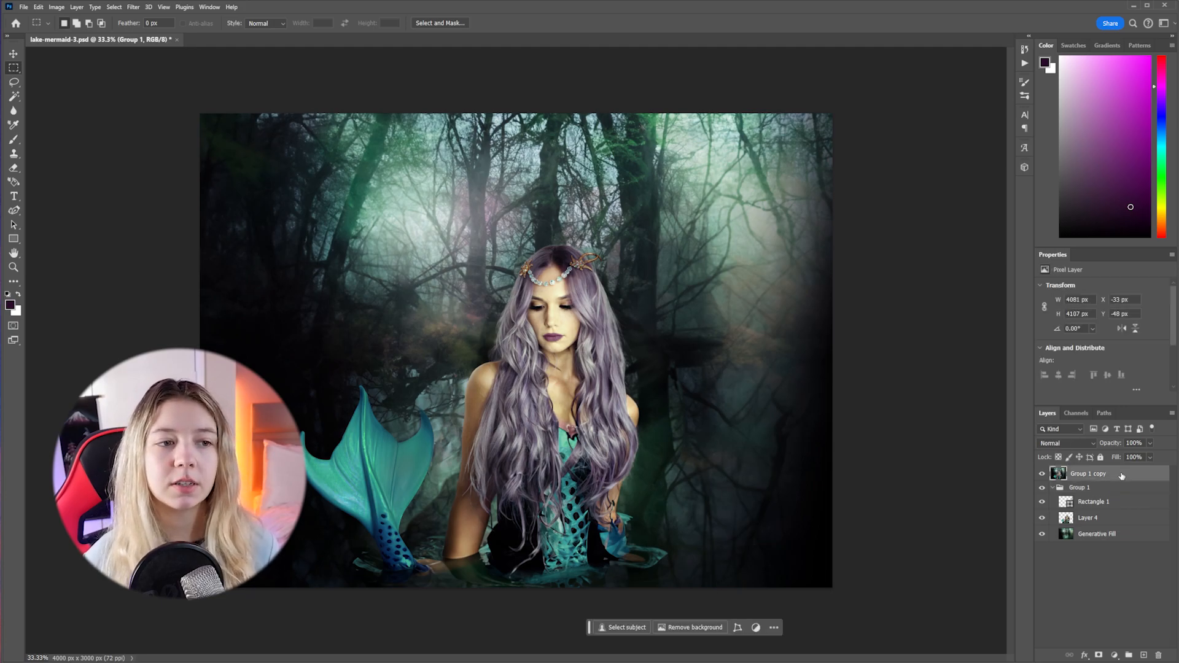
key("ctrl+plus")
key("ctrl+plus")
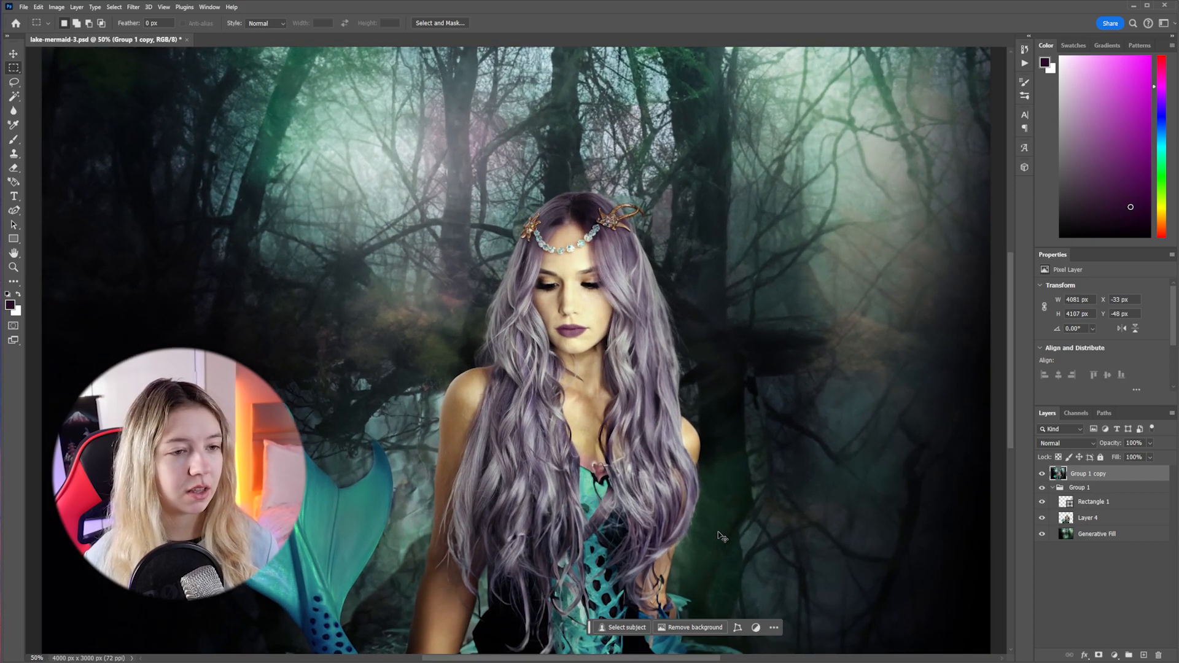
left_click_drag(721, 531, 667, 322)
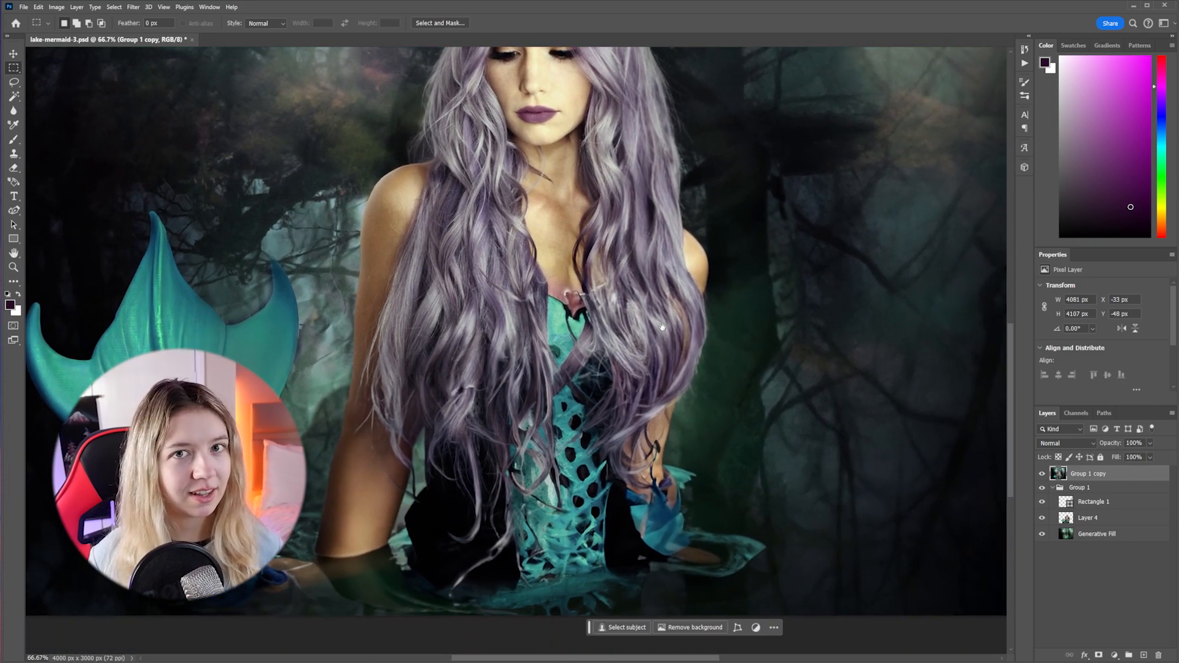
left_click(1041, 489)
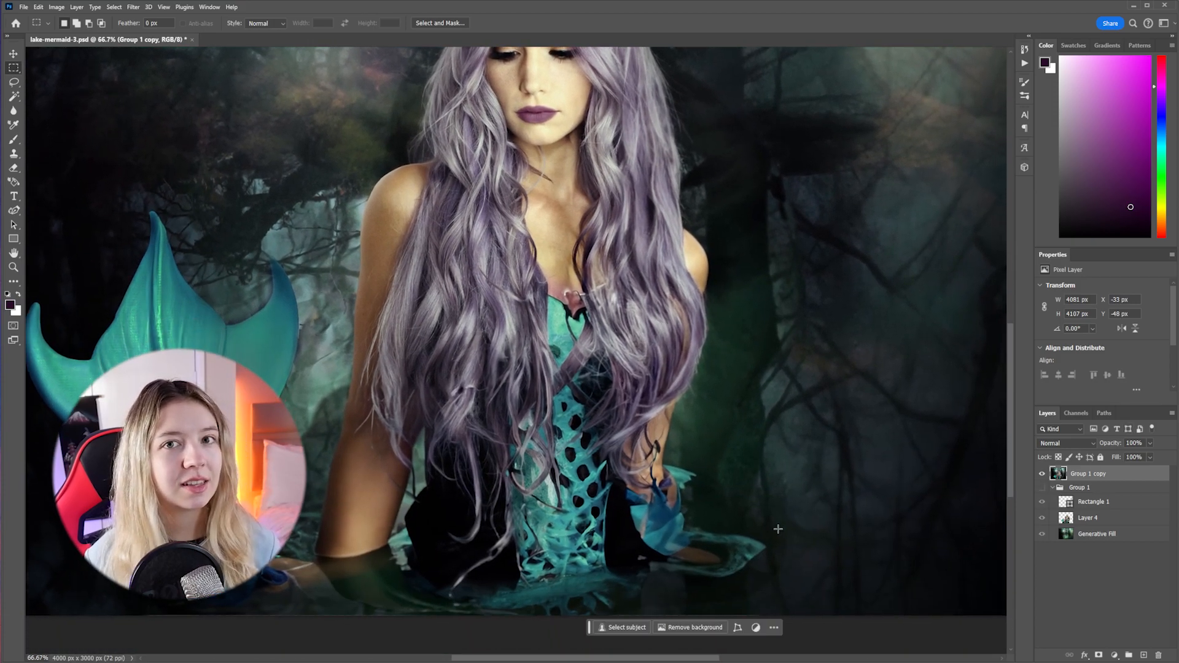
Lasso the blue fin and hand area at the end of the woman's tattooed forearm and replace it using Generative Fill without a prompt, choosing the third variation.
left_click(13, 53)
left_click_drag(708, 502, 668, 477)
key("ctrl+z")
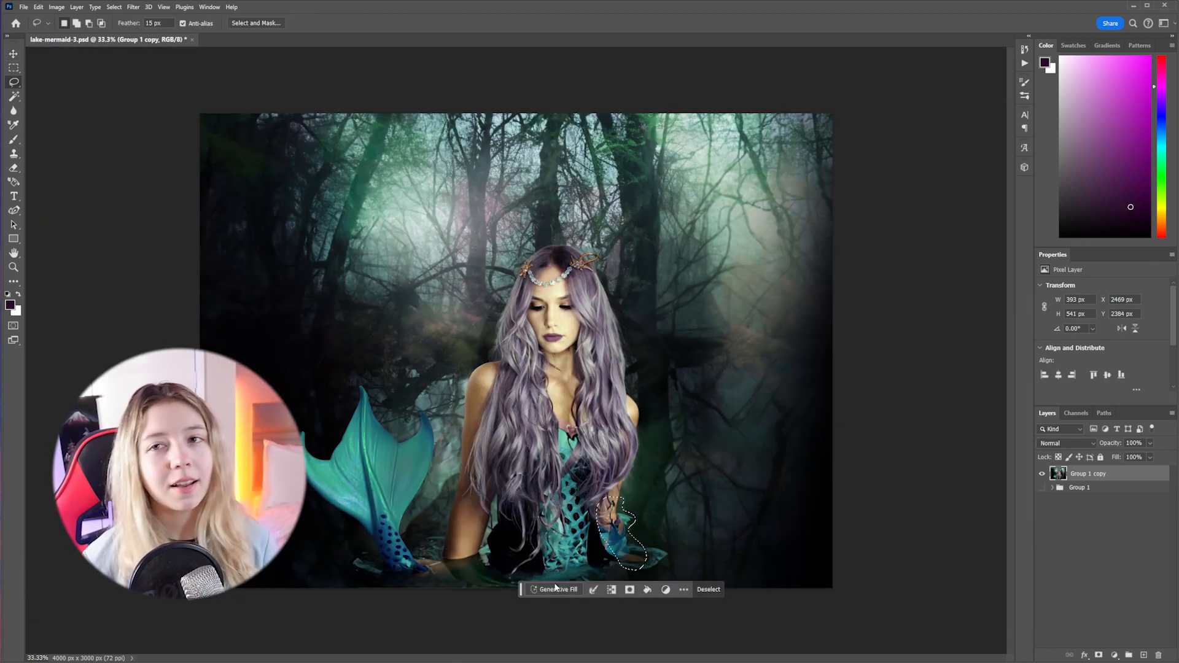
left_click(556, 584)
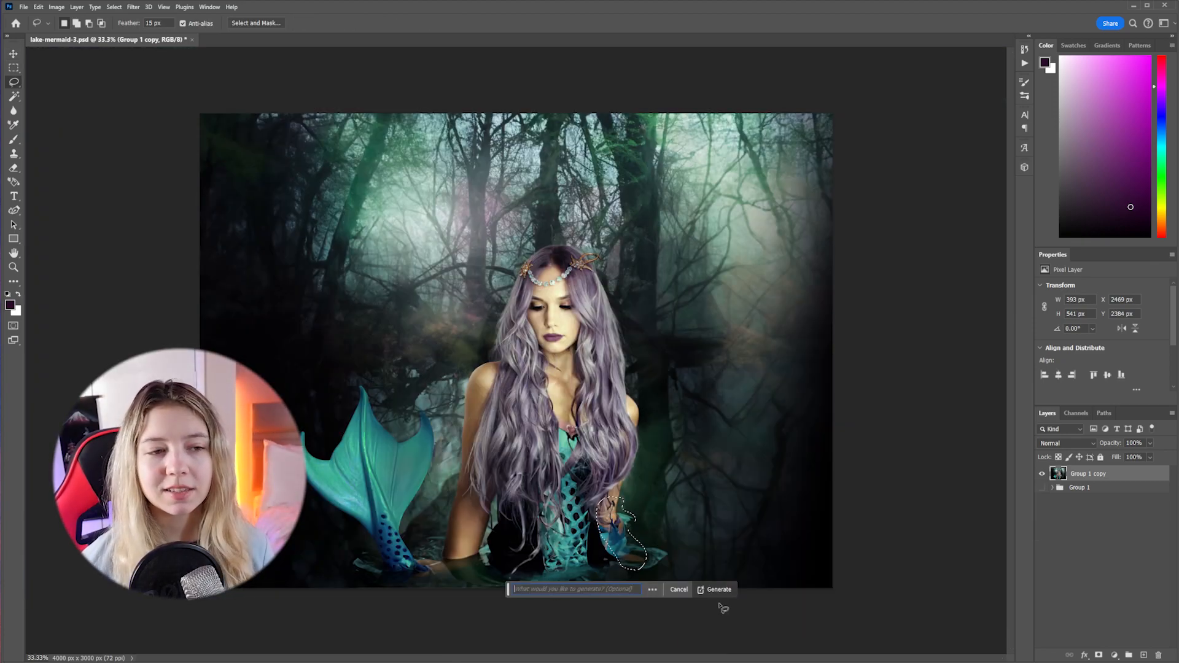
left_click(713, 591)
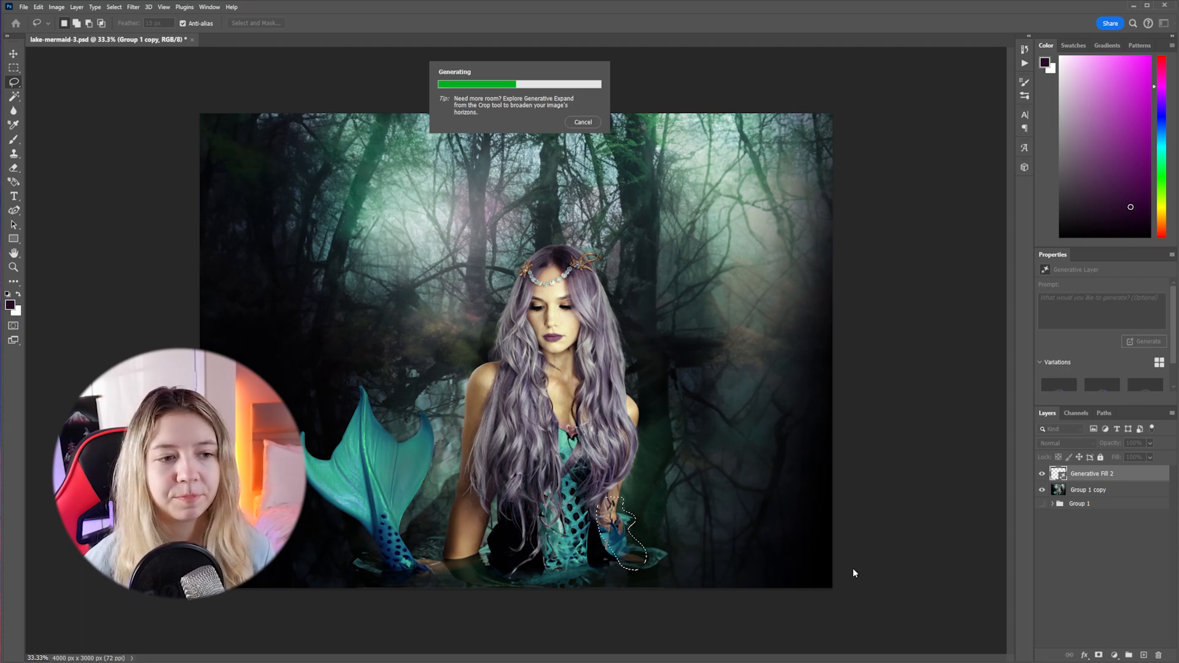
left_click(1099, 385)
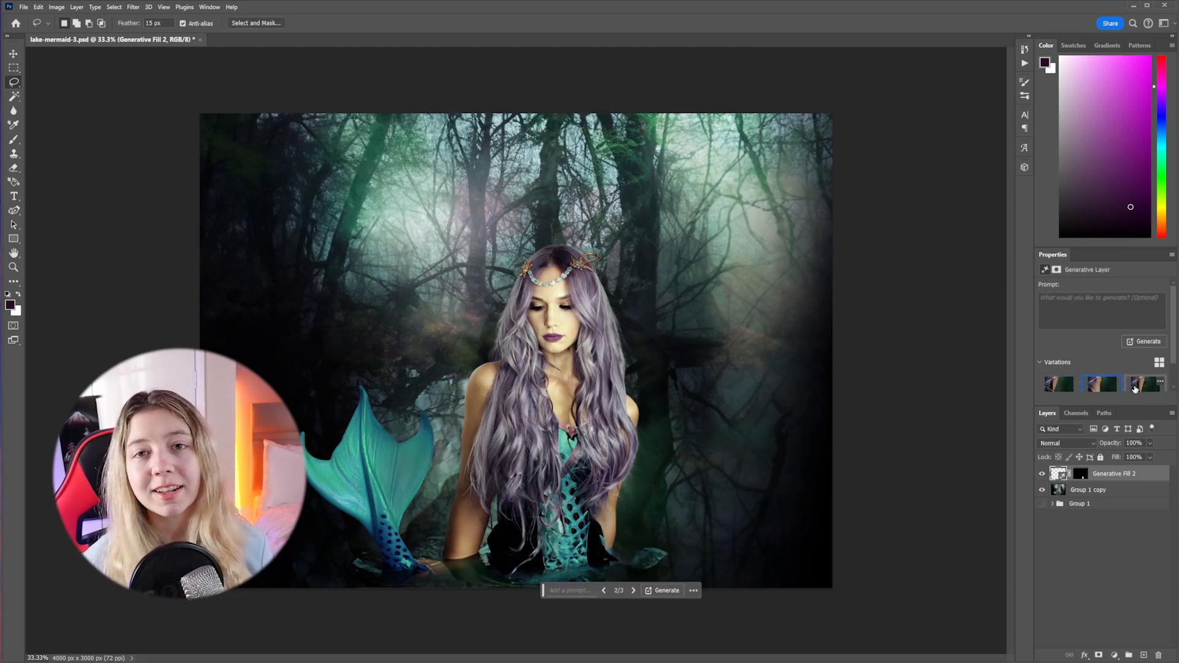
left_click(1136, 386)
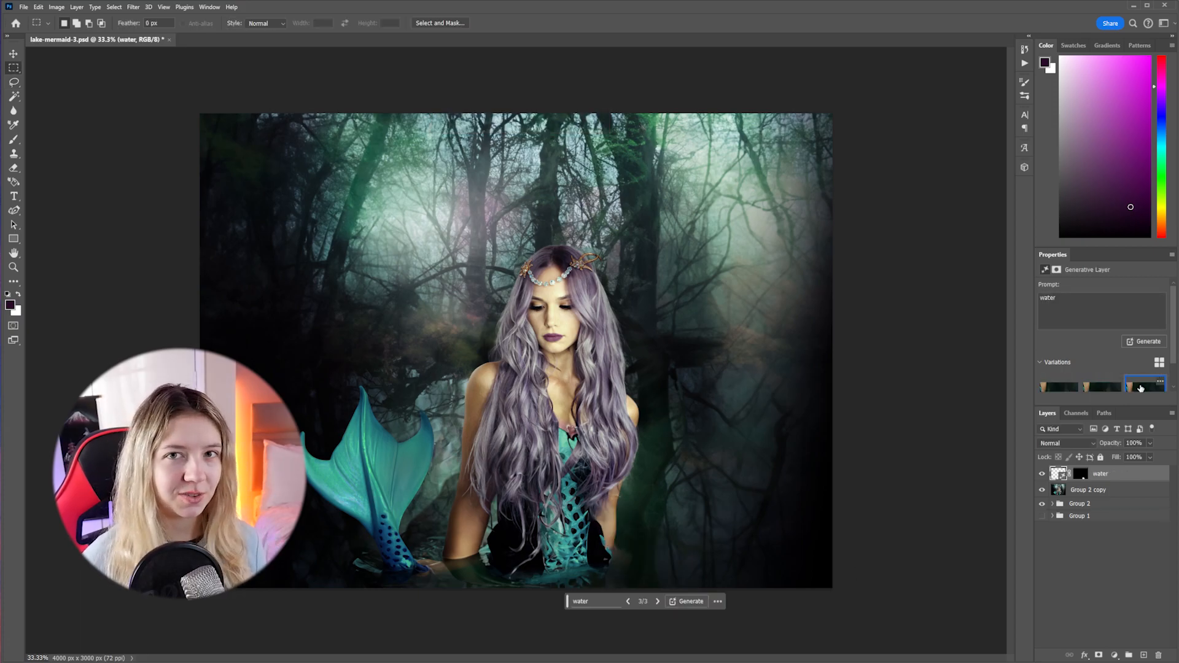
Compare the variations of the generated "water" layer, keep the second one, and save the document.
left_click(1102, 385)
key("ctrl+minus")
key("ctrl+minus")
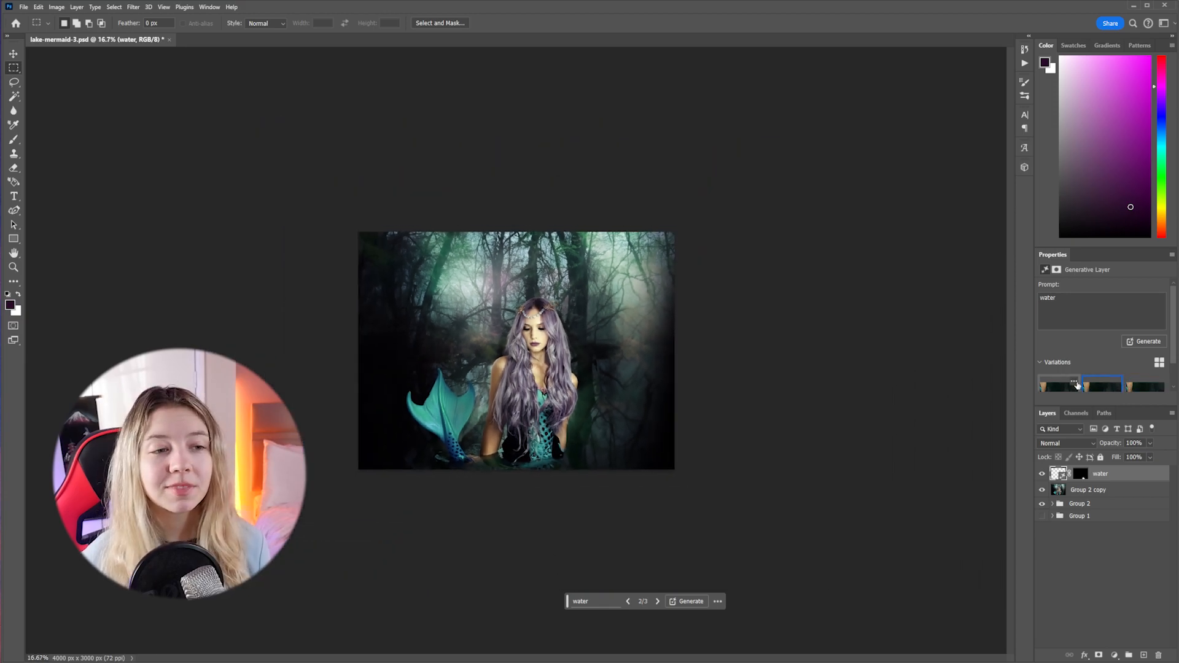
left_click(1131, 388)
left_click(1102, 387)
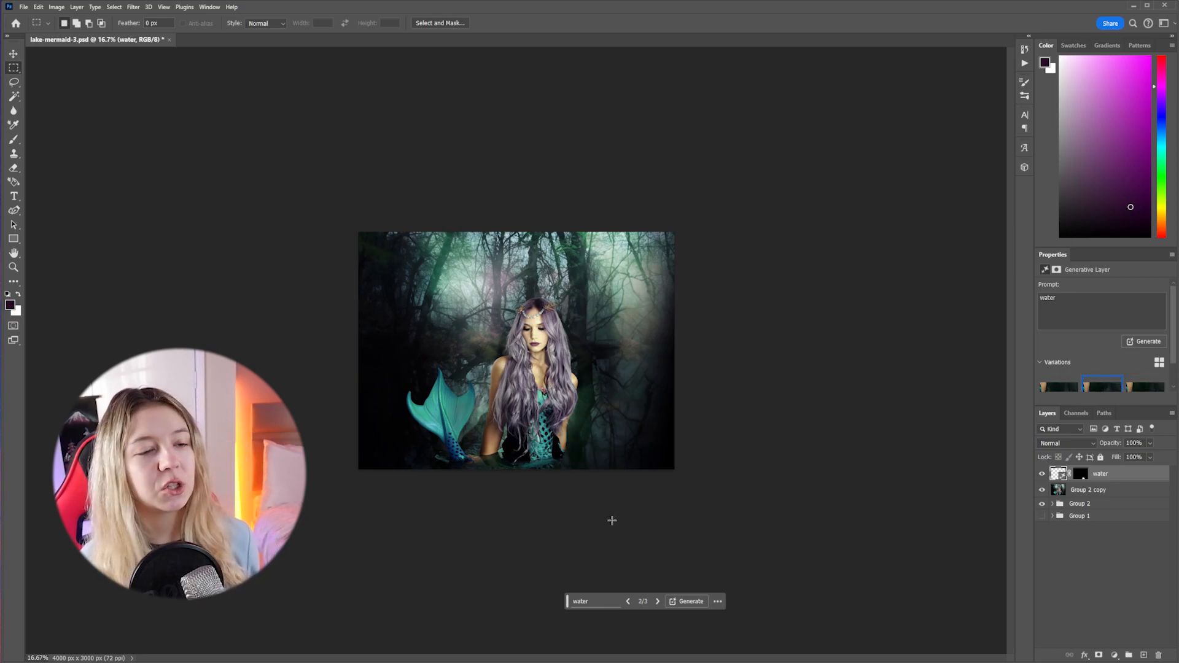
key("ctrl+s")
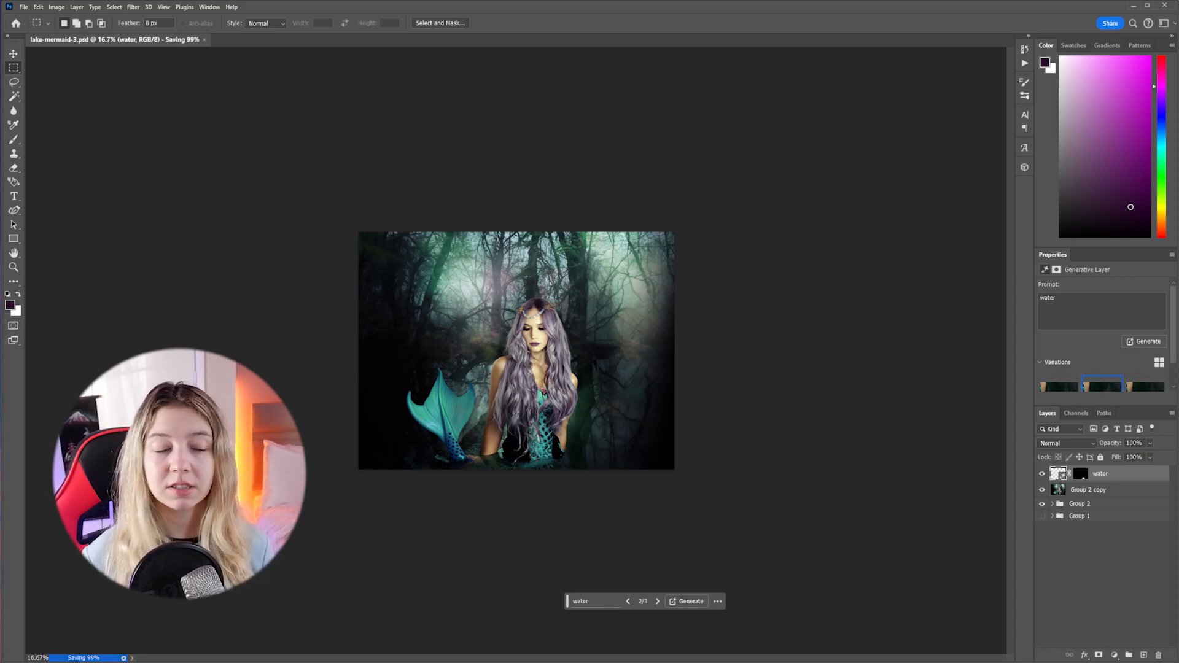
Examine the finished mermaid composite up close and compare it with the BEFORE image in lake-mermaid-2.psd.
key("ctrl+plus")
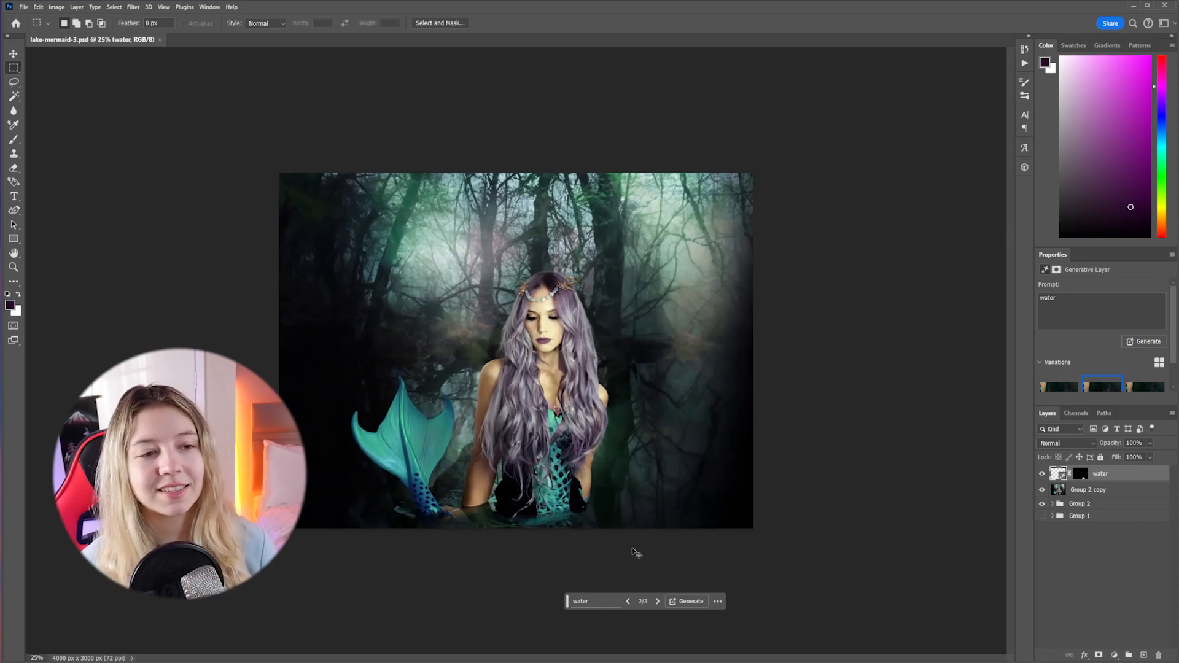
key("ctrl+plus")
key("ctrl+plus")
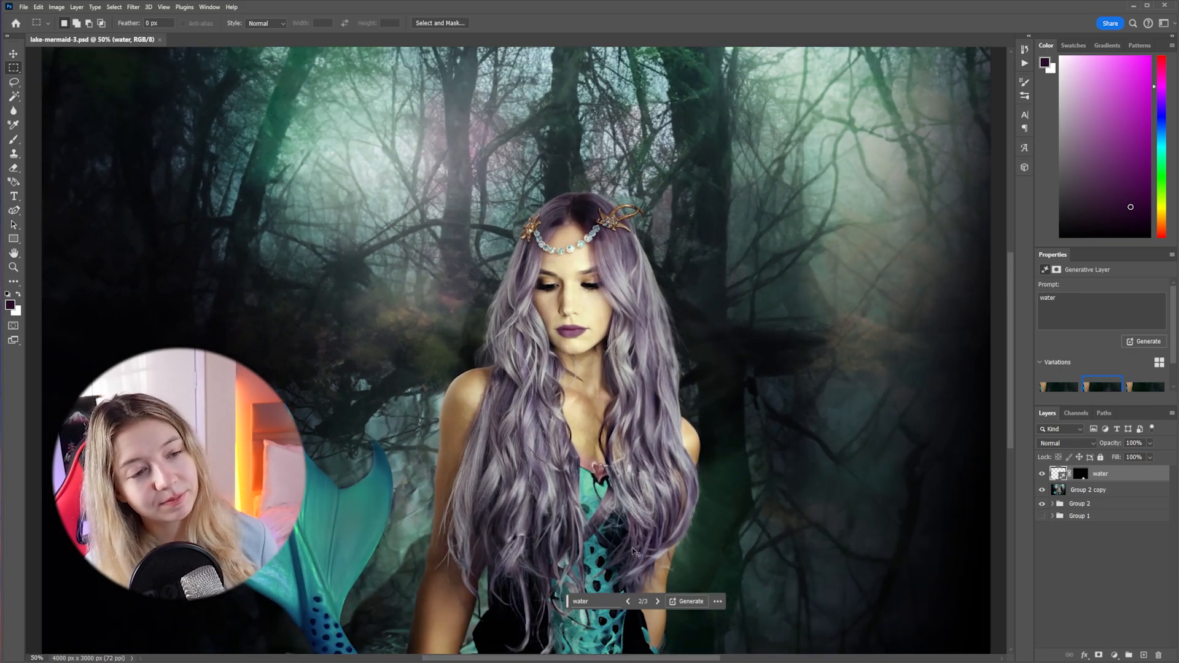
key("ctrl+minus")
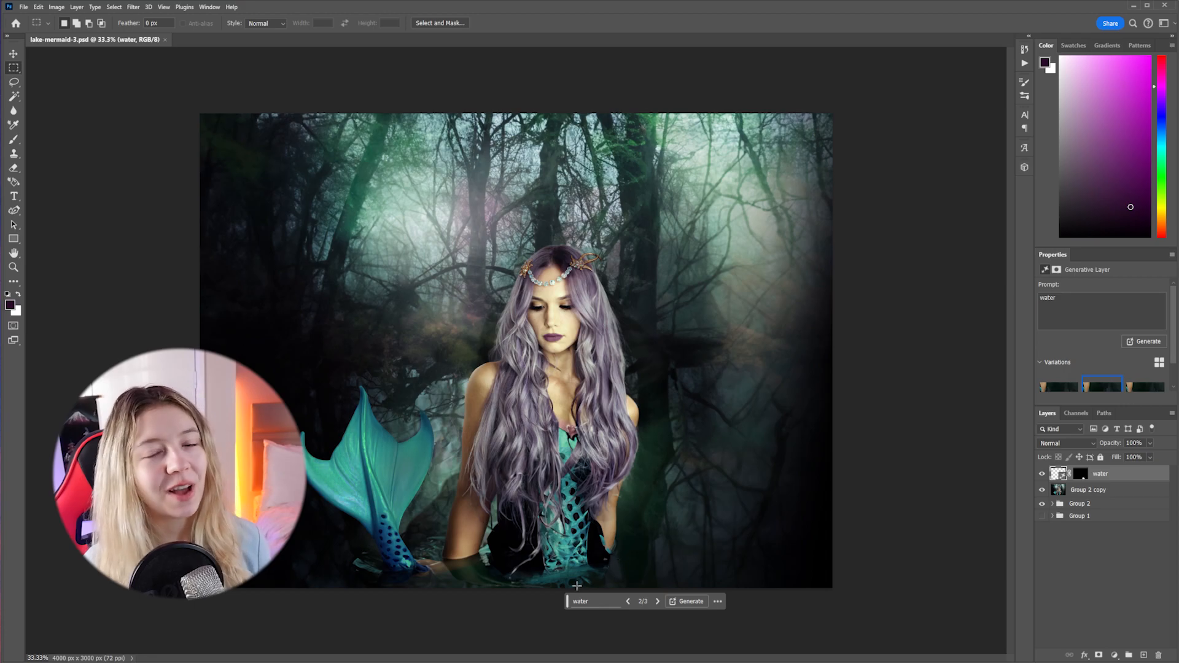
left_click_drag(567, 604, 577, 639)
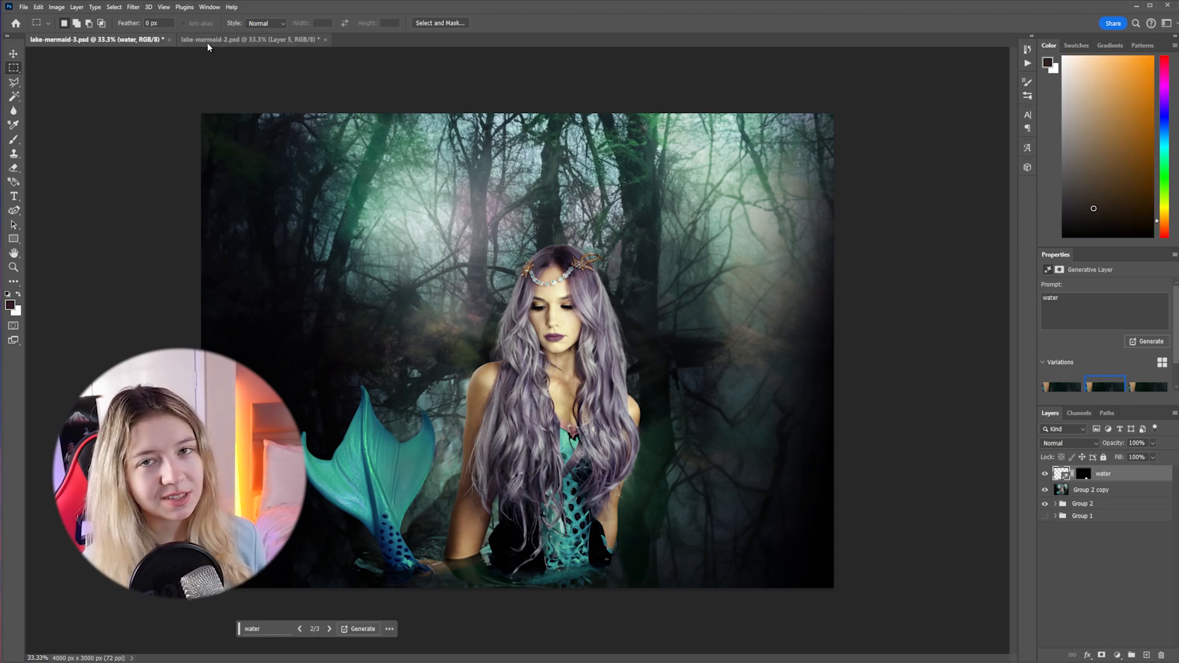
left_click(208, 40)
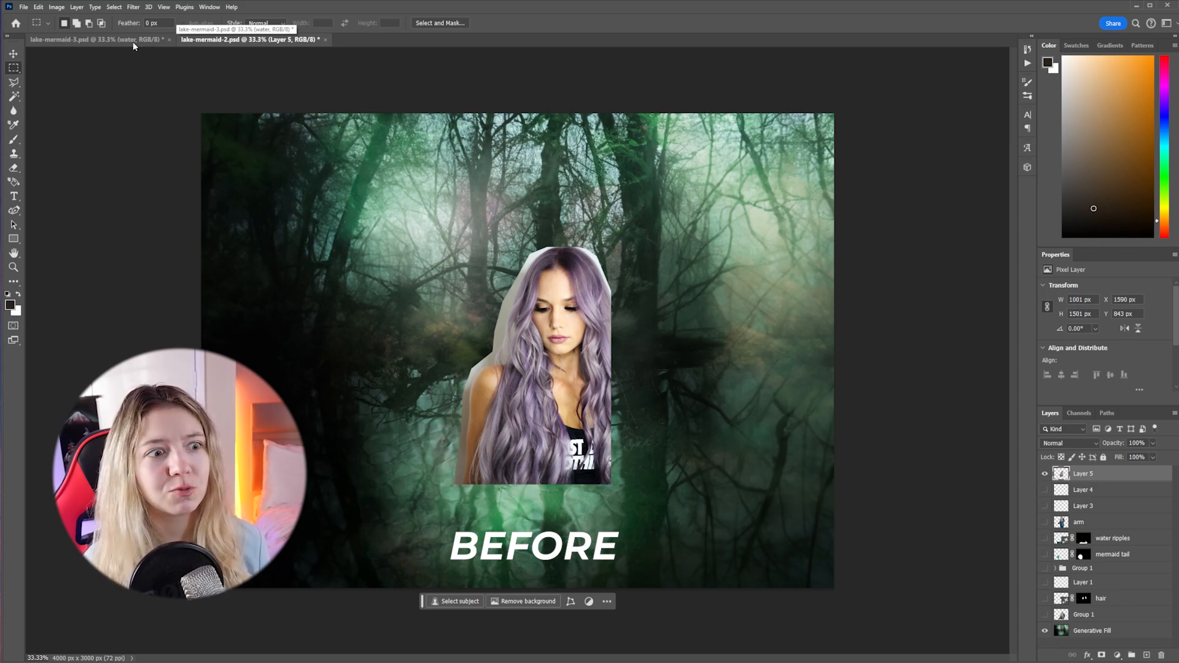
left_click(134, 42)
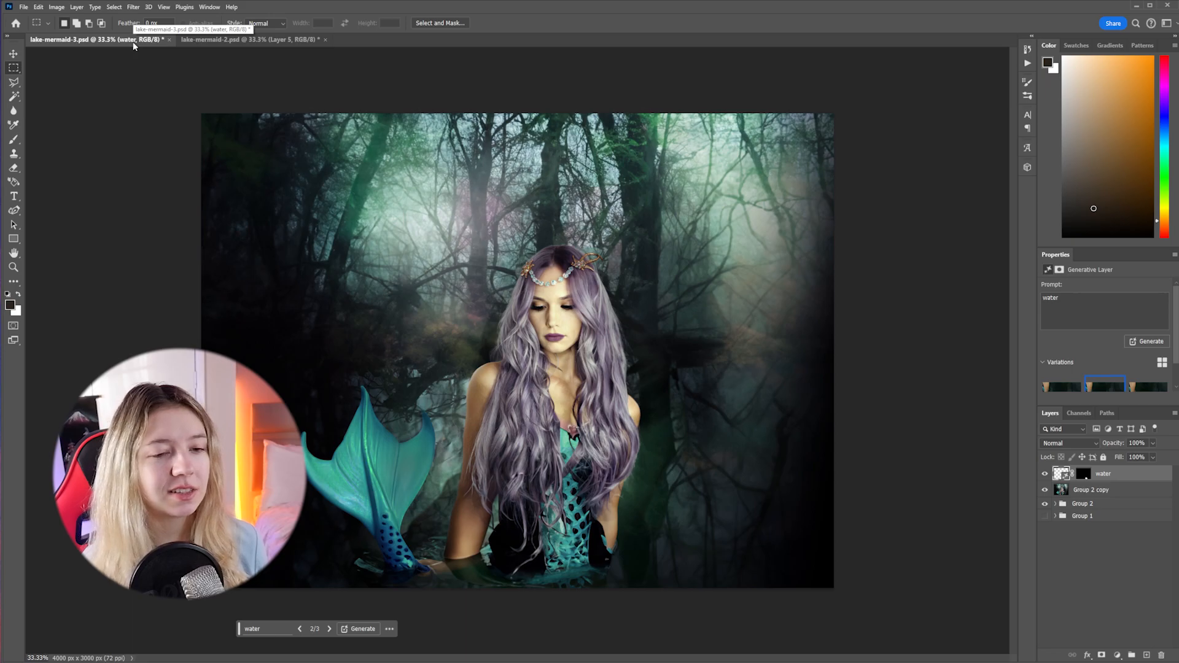
key("ctrl+plus")
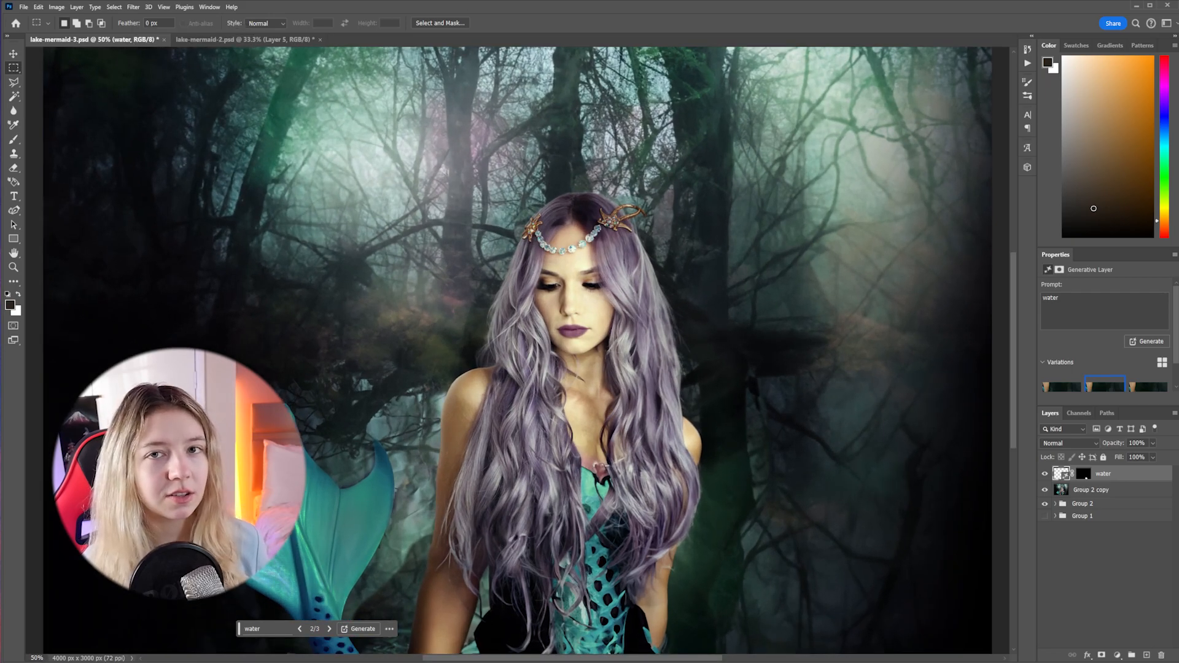